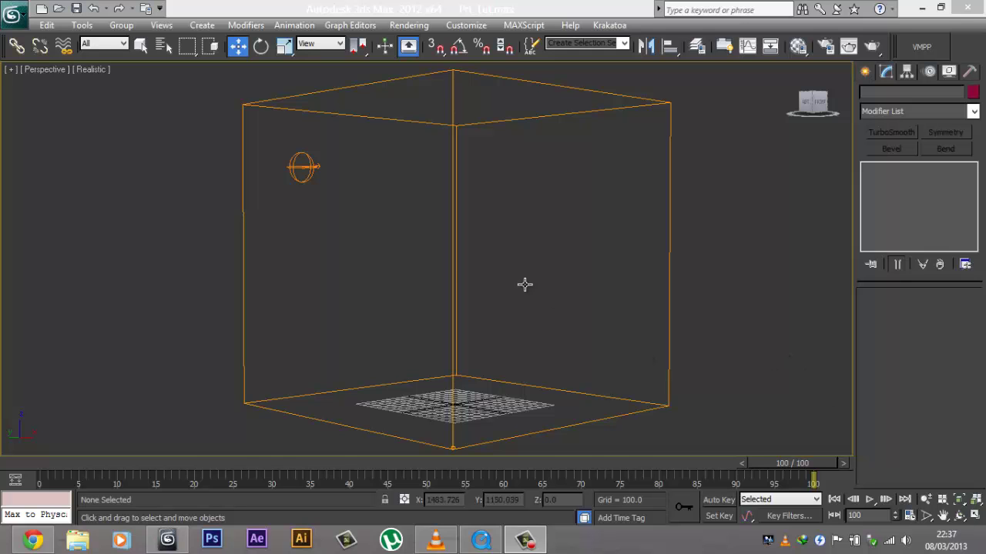
- Play the FumeFX container's smoke simulation in the output preview, return to frame 0, and close the FumeFX windows
drag(359, 249, 480, 295)
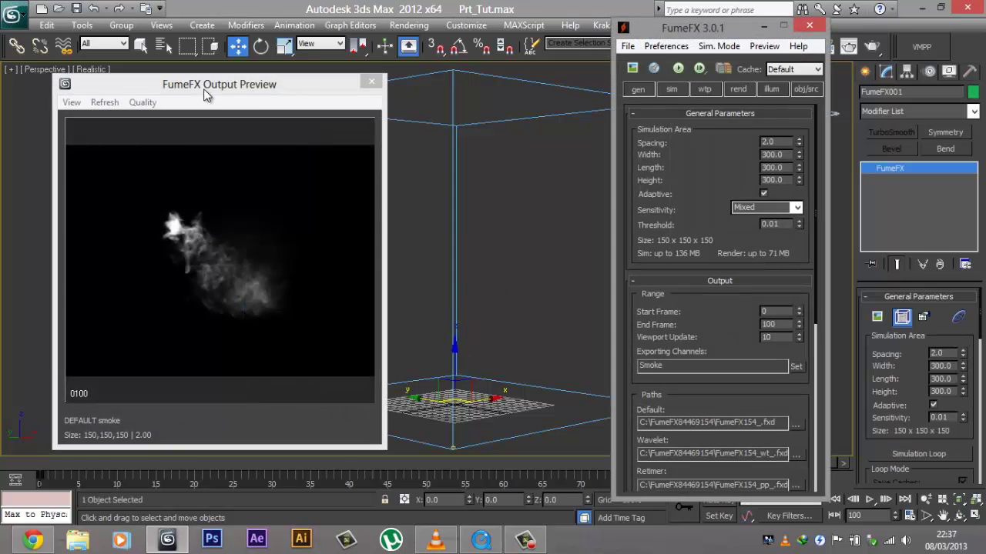
drag(204, 88, 233, 83)
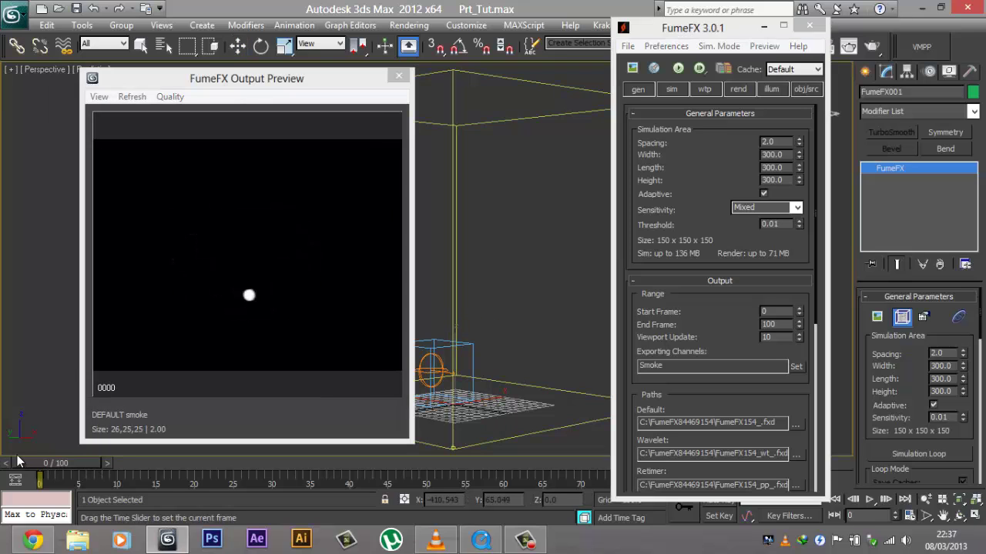
click(869, 499)
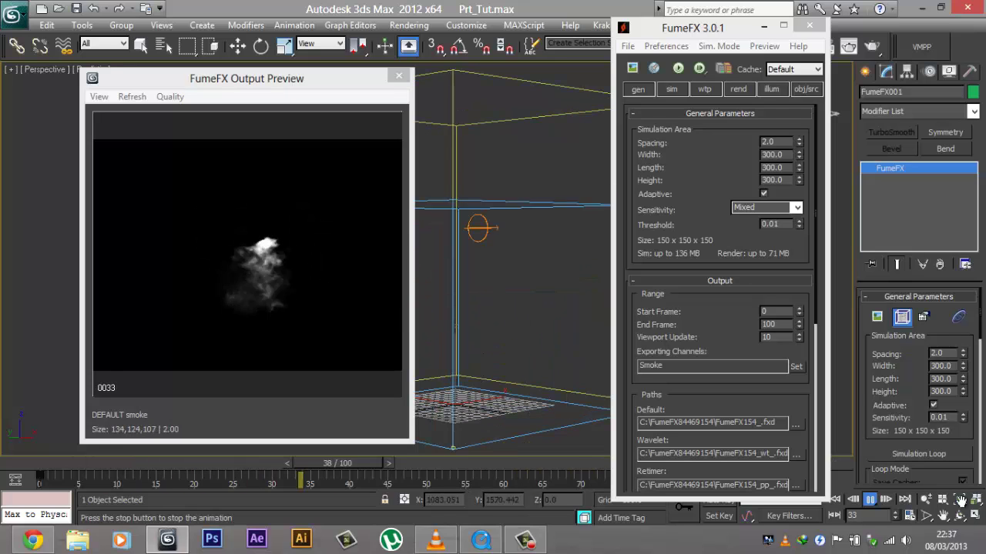
key(Escape)
key(w)
drag(576, 481, 41, 479)
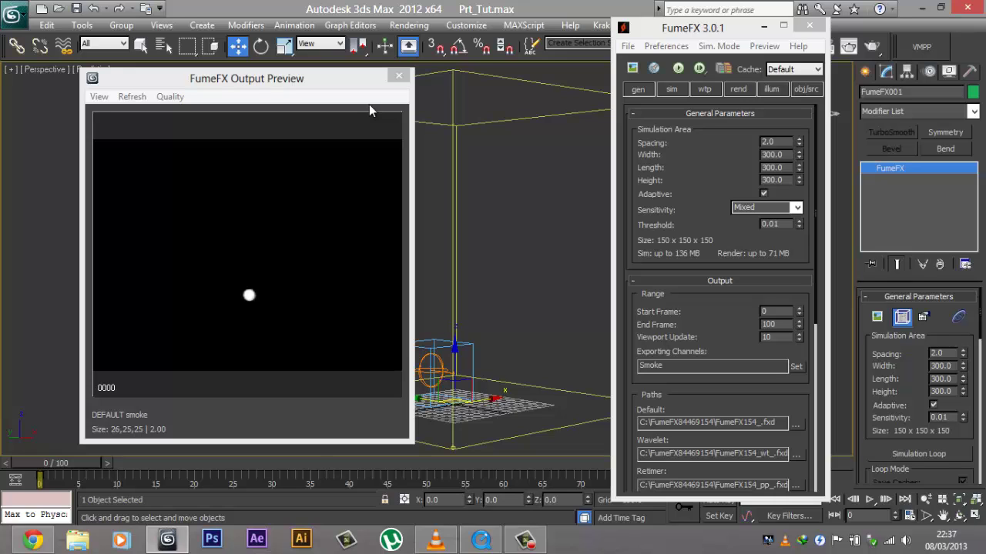
click(399, 77)
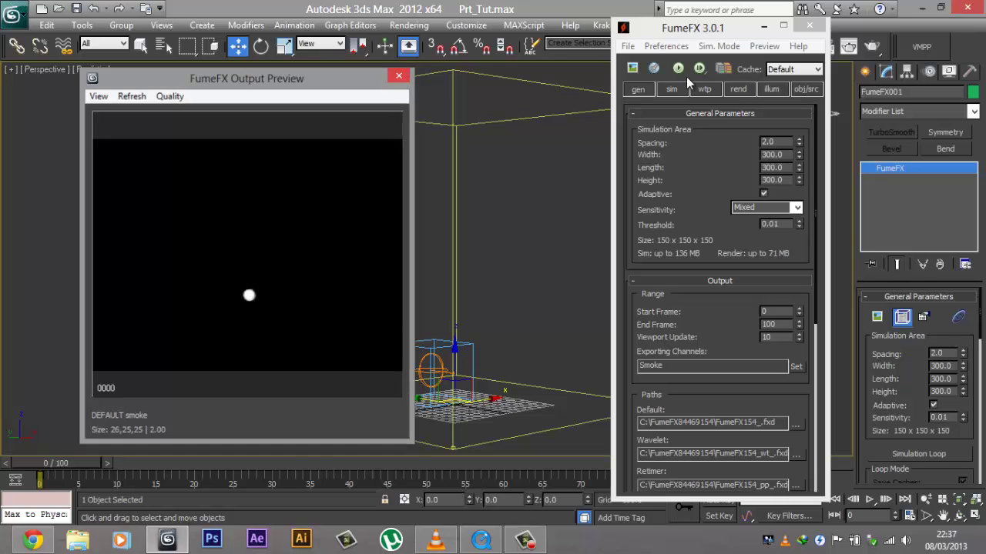
click(808, 26)
click(781, 198)
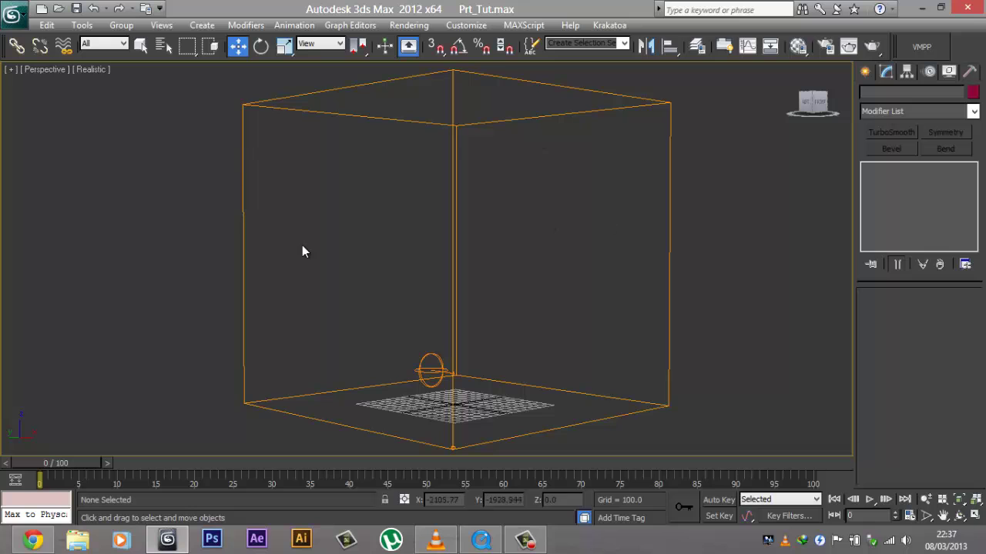
- Switch to Chrome to view the Thinkbox Software downloads page with the Krakatoa MX download, and return to 3ds Max
click(32, 539)
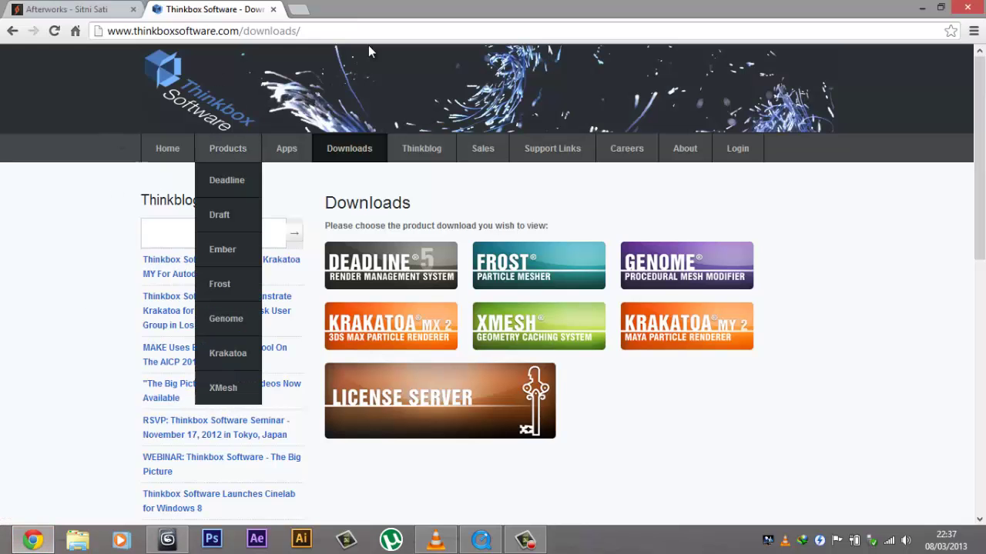
drag(132, 31, 239, 31)
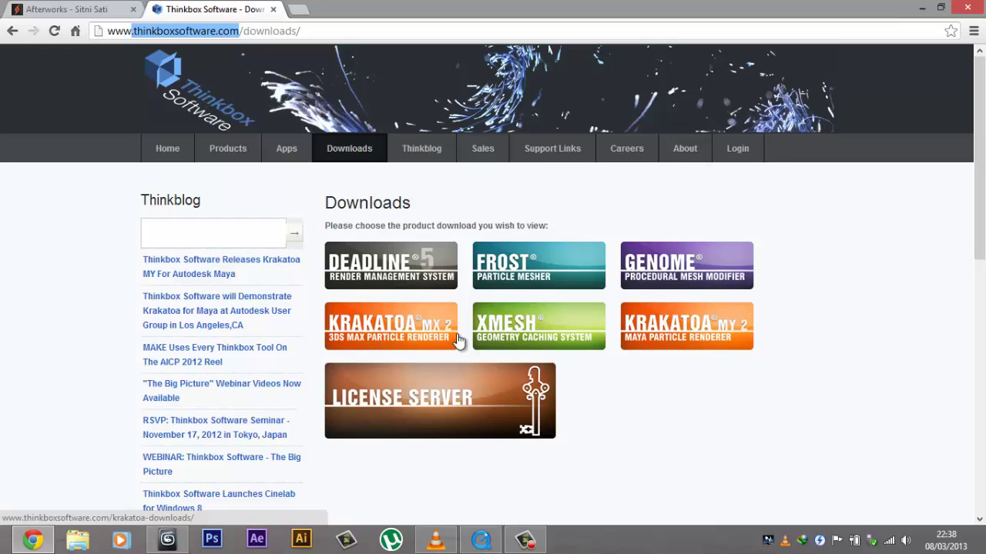
click(349, 37)
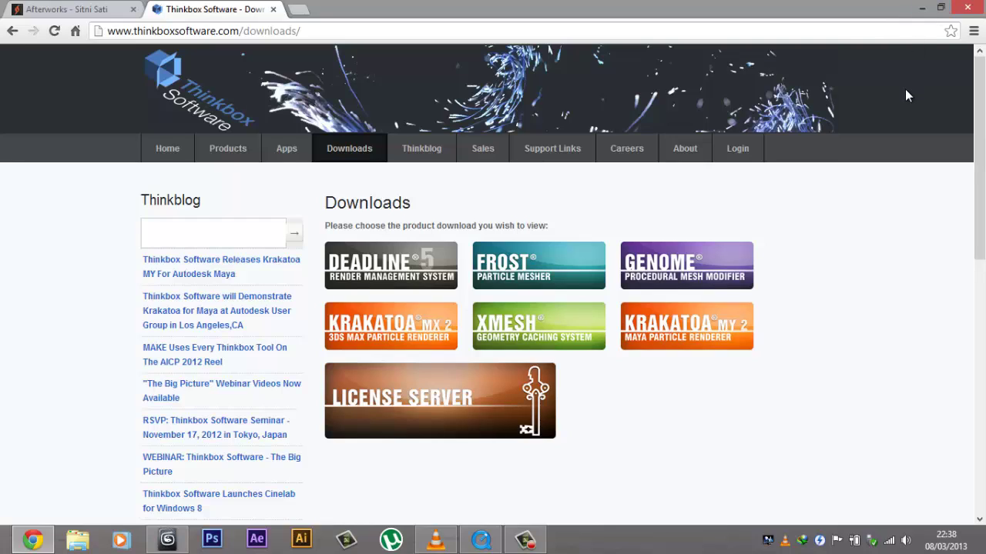
click(919, 8)
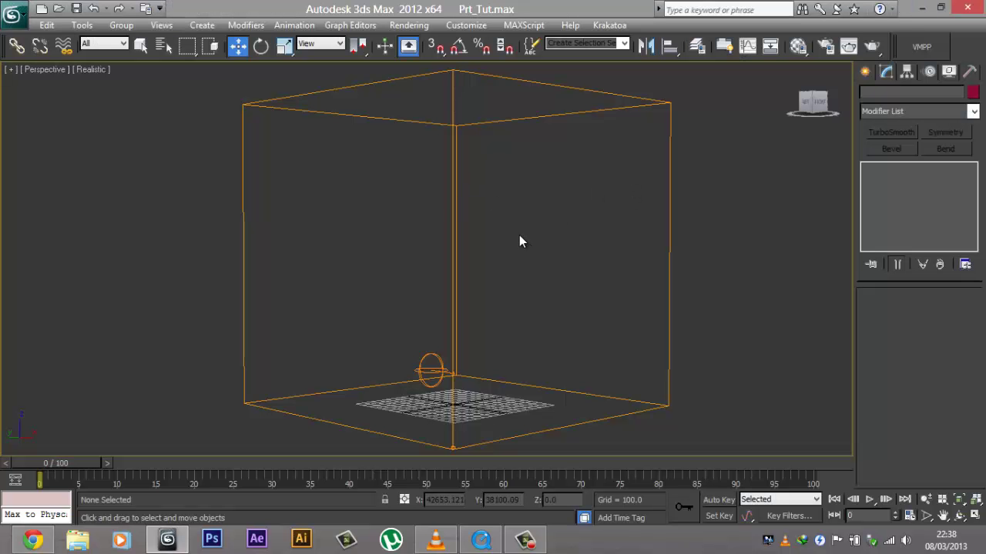
- Open the FumeFX container's settings and output preview, and shrink the preview window beside the simulation box
click(669, 231)
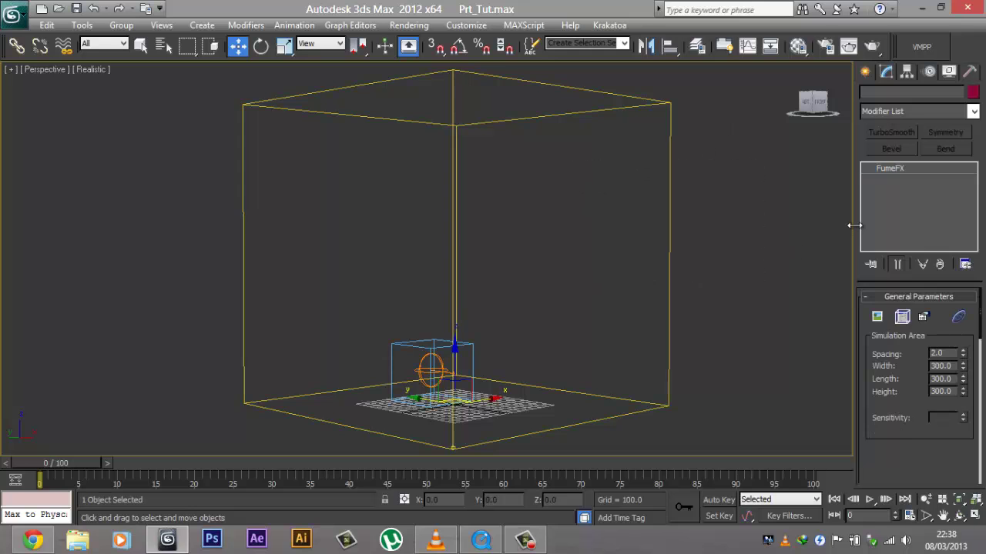
click(902, 317)
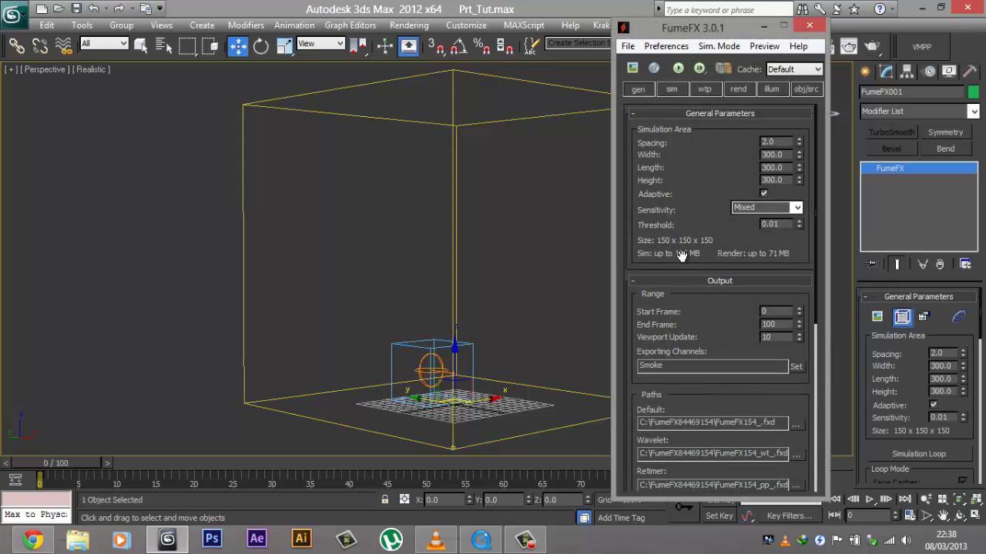
click(650, 70)
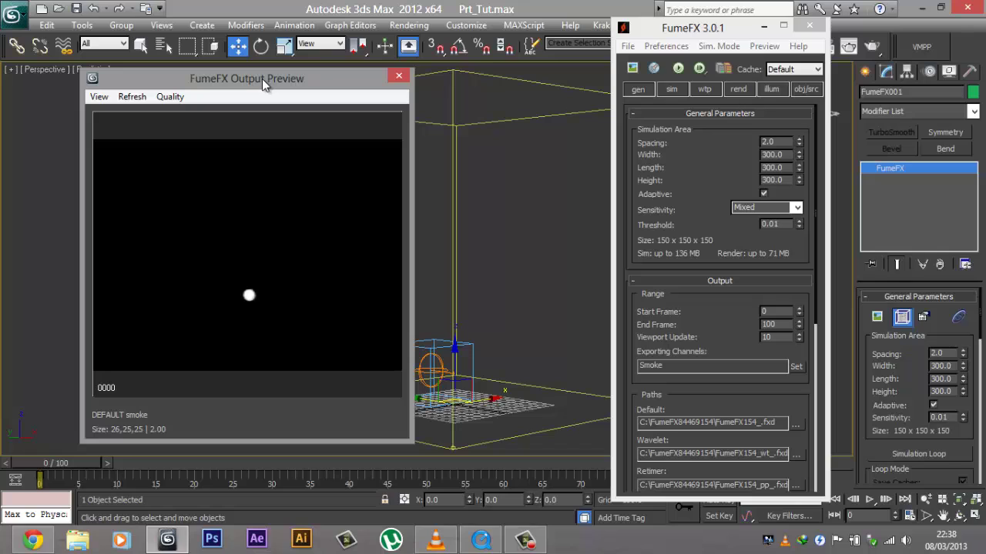
drag(404, 441, 269, 294)
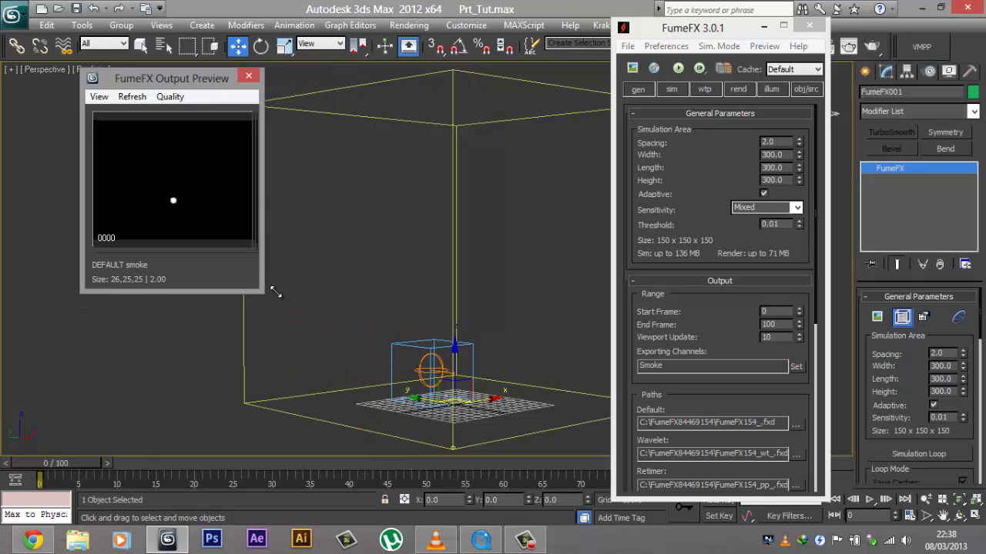
drag(164, 81, 101, 120)
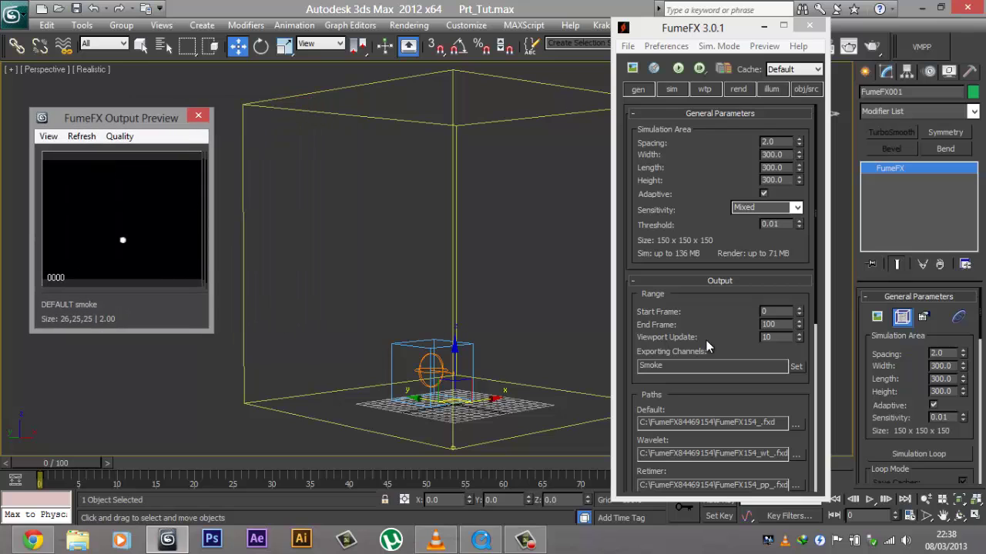
- Play the smoke simulation to about frame 18, close the FumeFX windows, and deselect the container
click(869, 499)
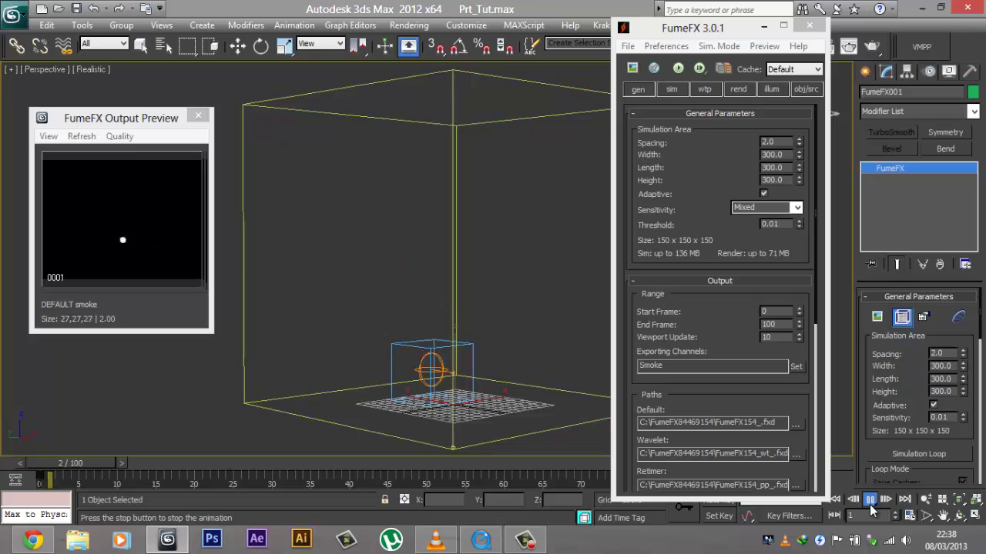
key(w)
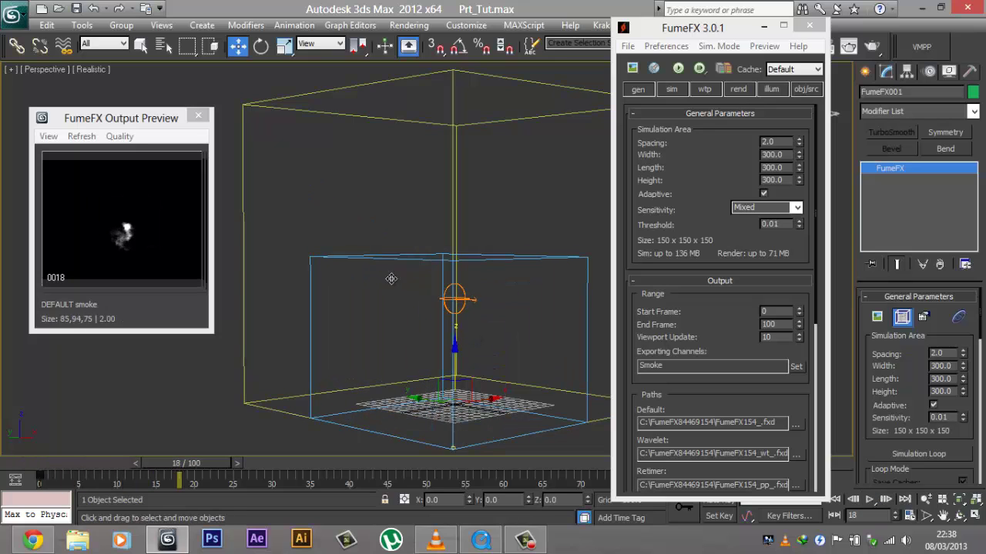
click(198, 118)
click(810, 25)
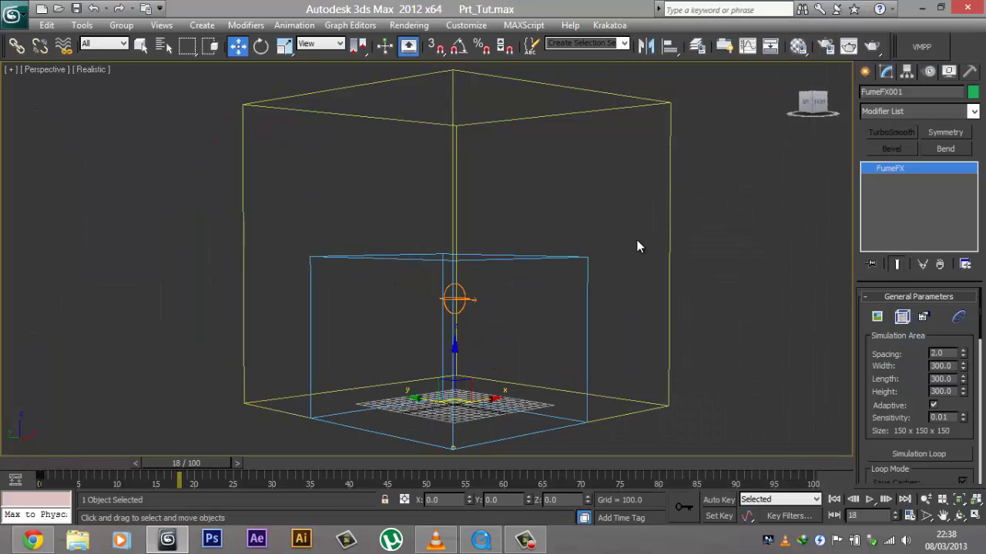
click(704, 245)
- Create a PF Source emitter about 77 long and 123 wide beside the FumeFX container in the Front view
click(866, 72)
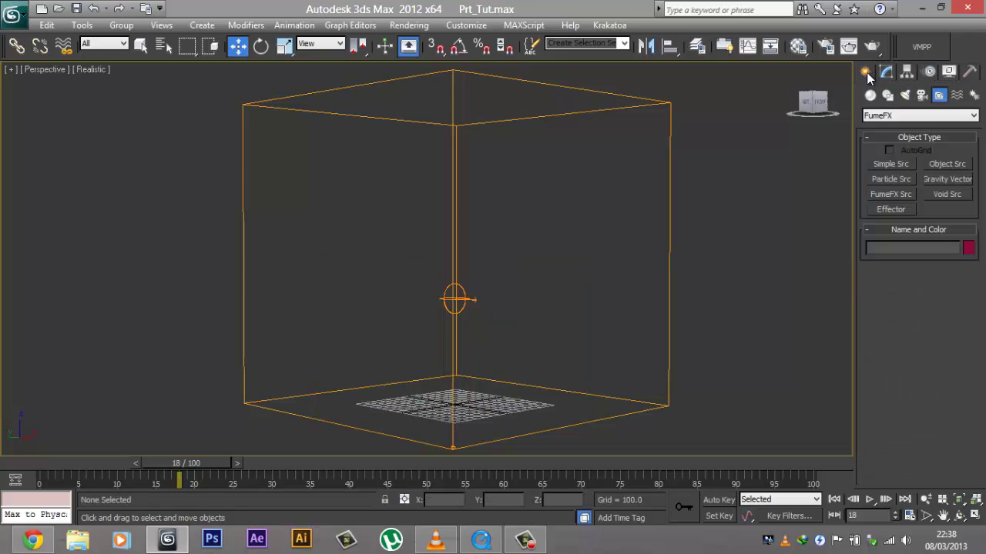
click(882, 115)
click(869, 96)
click(870, 96)
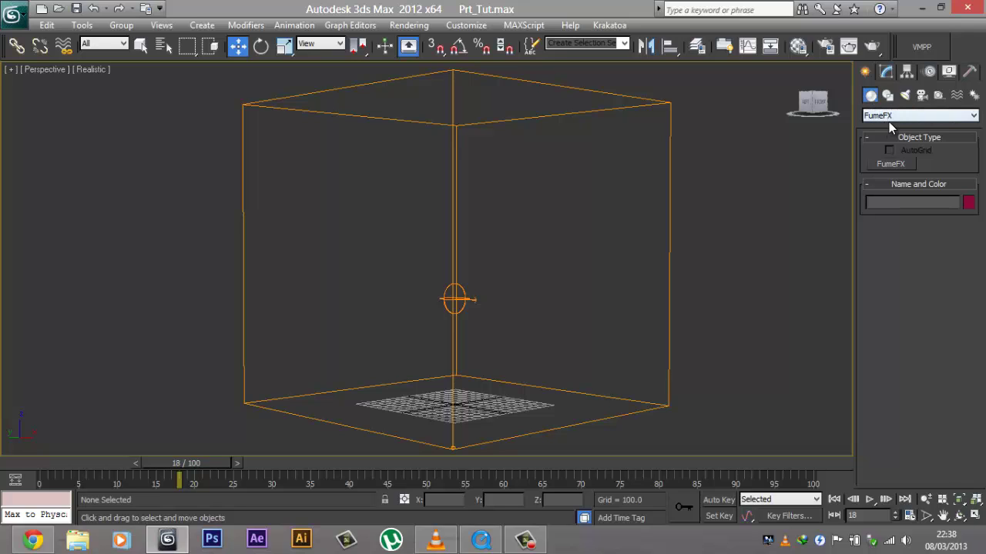
click(889, 115)
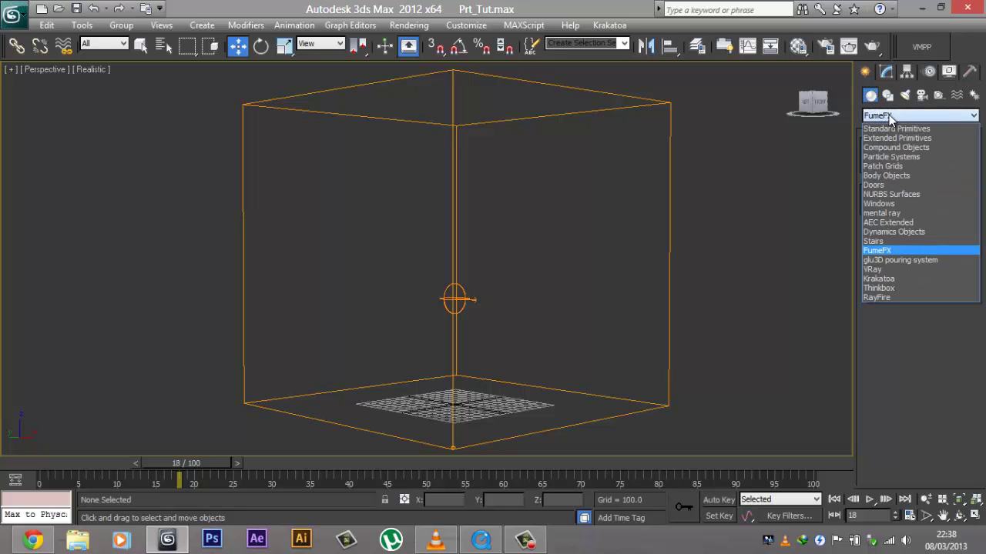
click(898, 155)
click(898, 164)
key(alt+w)
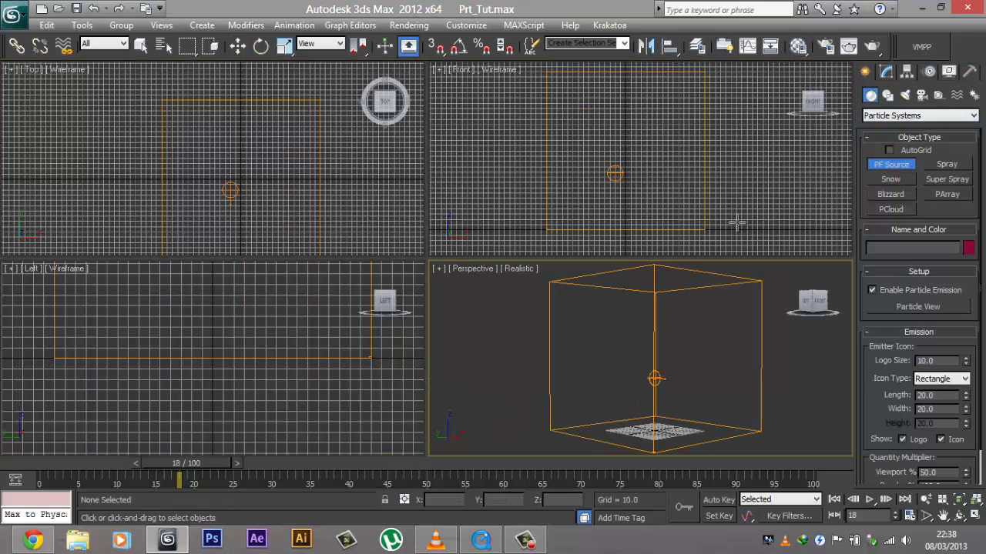
drag(723, 149, 788, 193)
key(w)
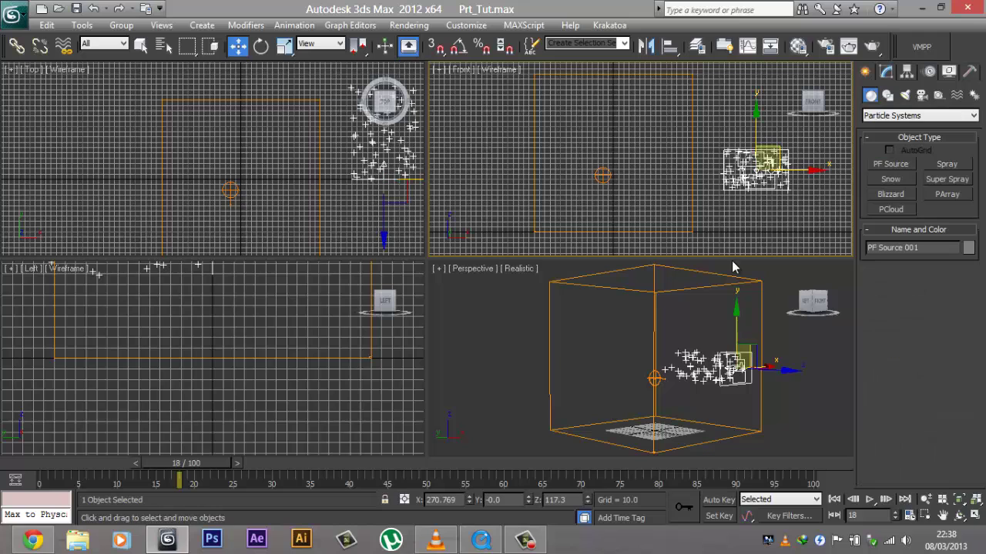
- Open Particle View for the PF Source, and enlarge its window and event display area
right_click(616, 295)
key(alt+w)
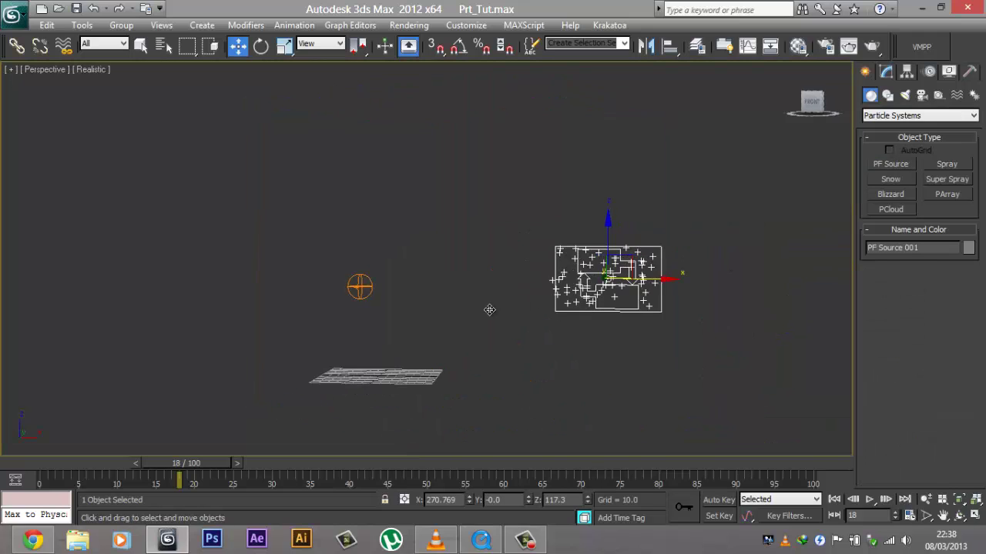
alt+middle_drag(536, 305, 591, 231)
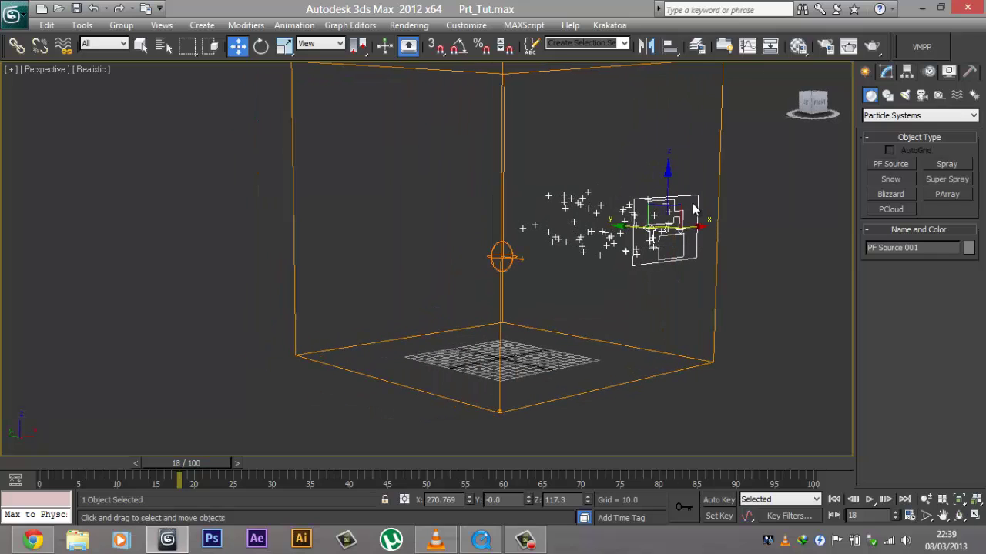
click(887, 72)
click(902, 338)
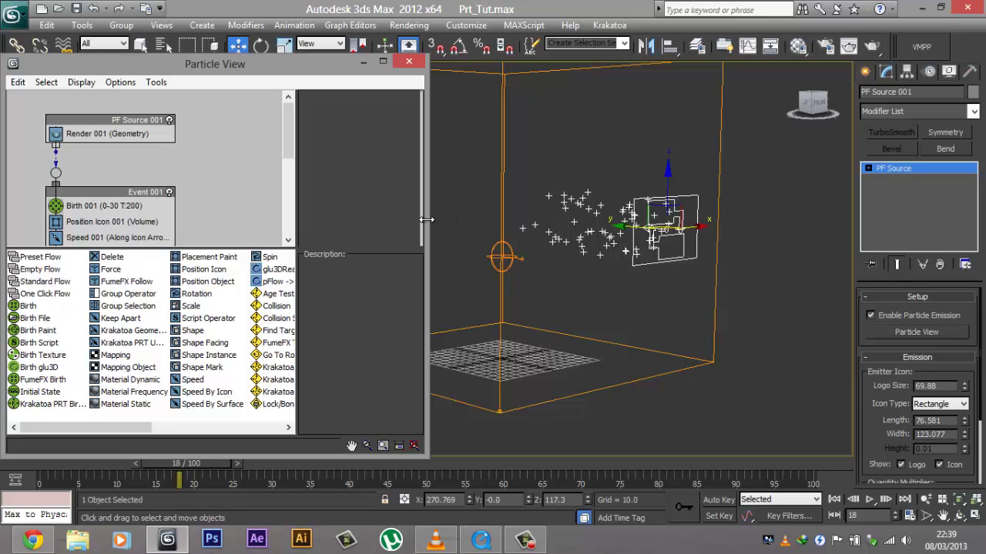
drag(425, 220, 568, 220)
drag(436, 248, 443, 317)
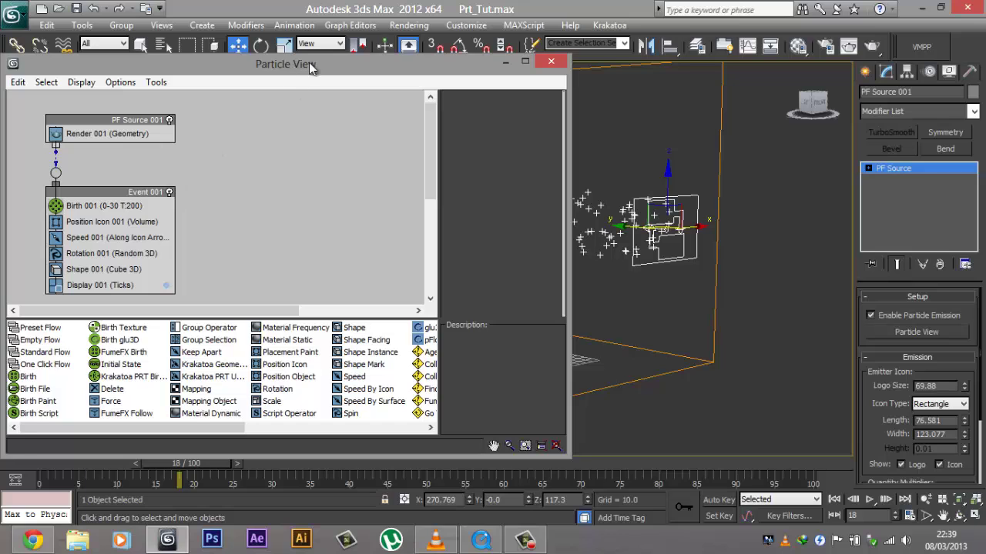
drag(309, 62, 329, 66)
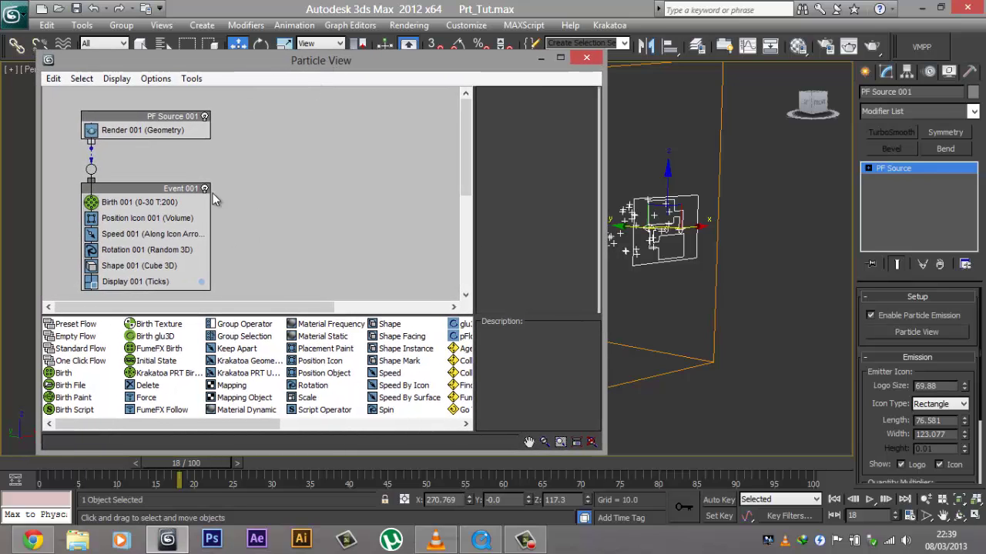
- Move the Event 001 node so it is offset diagonally from the PF Source 001 node in Particle View
drag(138, 187, 205, 190)
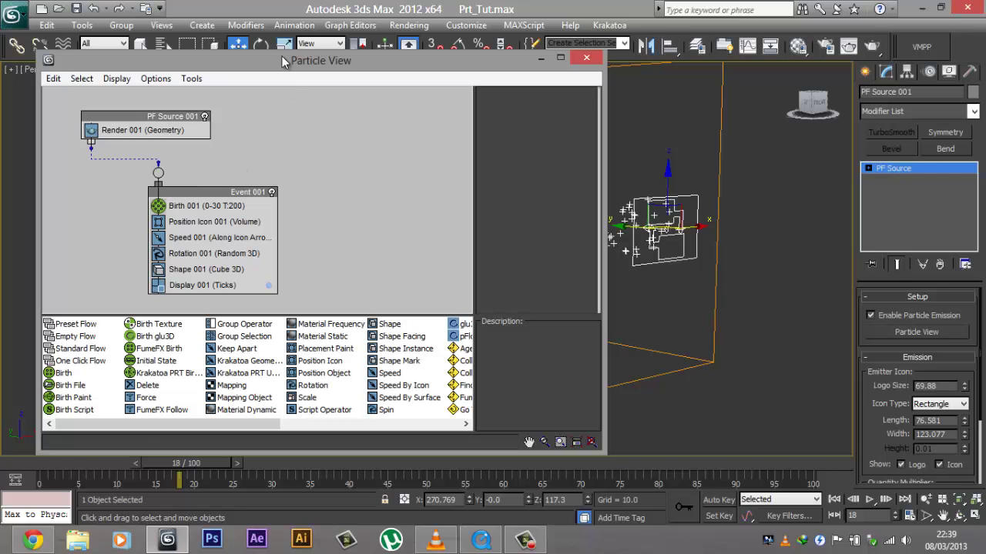
mouse_move(279, 61)
mouse_down()
mouse_move(420, 70)
mouse_move(281, 67)
mouse_up()
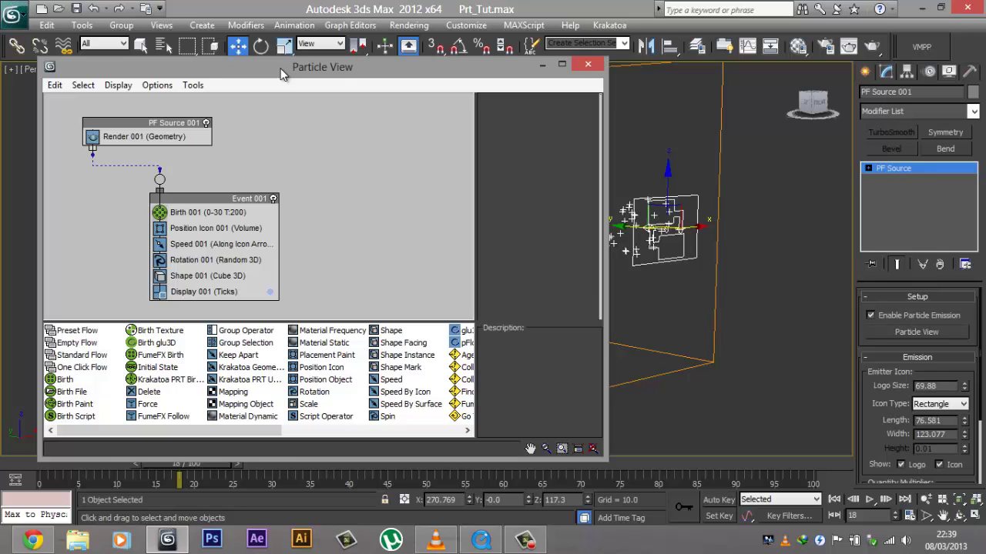
click(158, 123)
click(336, 146)
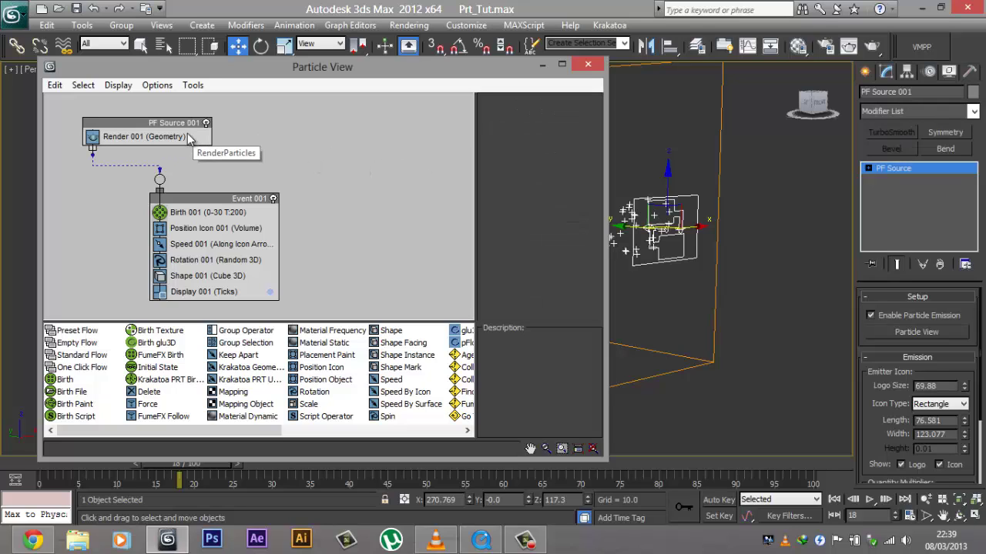
mouse_move(202, 195)
mouse_down()
mouse_move(178, 196)
mouse_move(203, 199)
mouse_up()
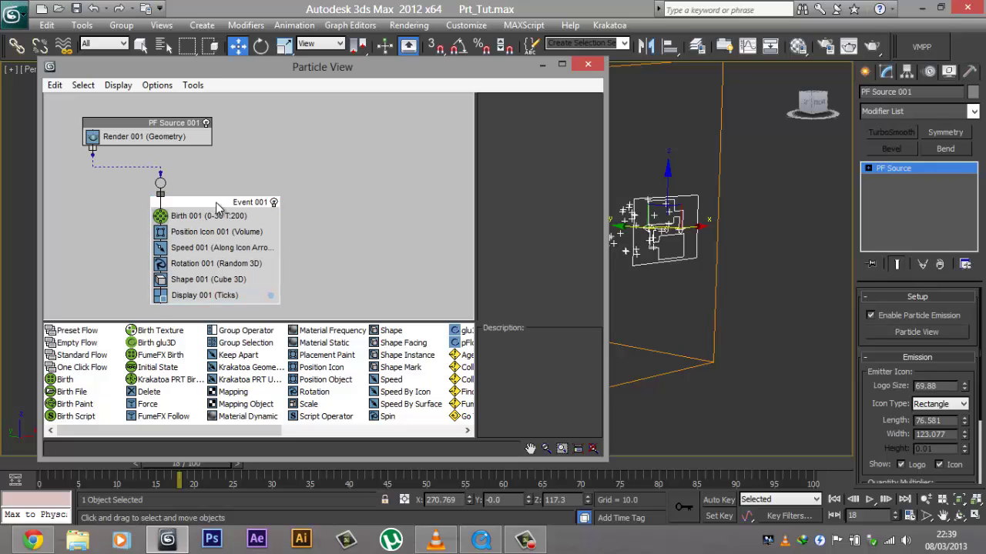
- Review the settings of the Birth, Position Icon, Speed, Rotation and Shape operators in Event 001
click(223, 218)
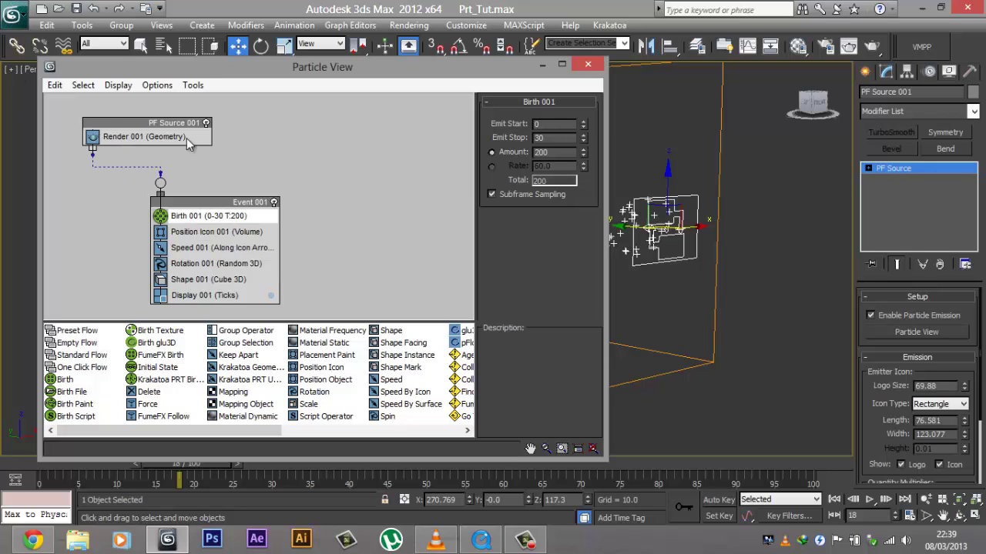
click(202, 233)
click(201, 248)
click(201, 263)
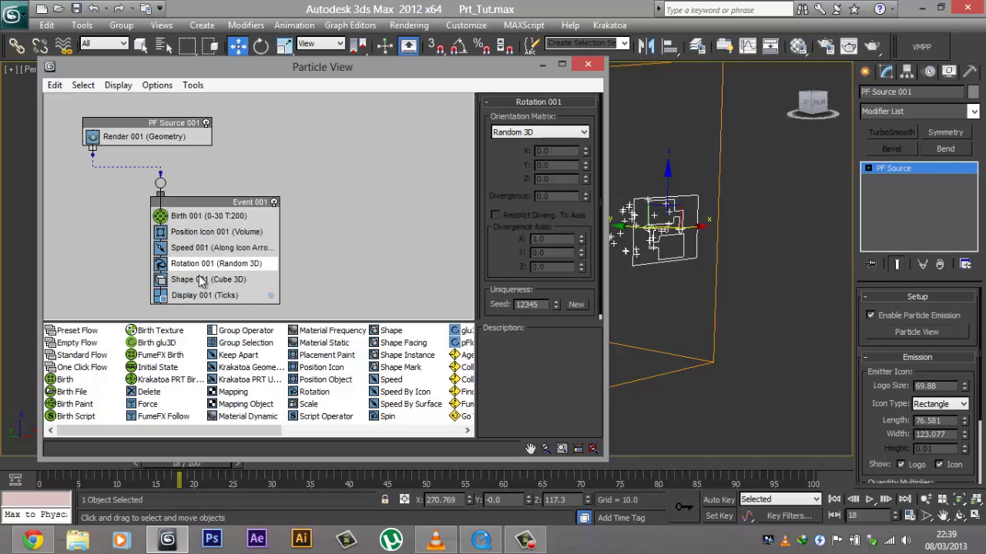
click(201, 280)
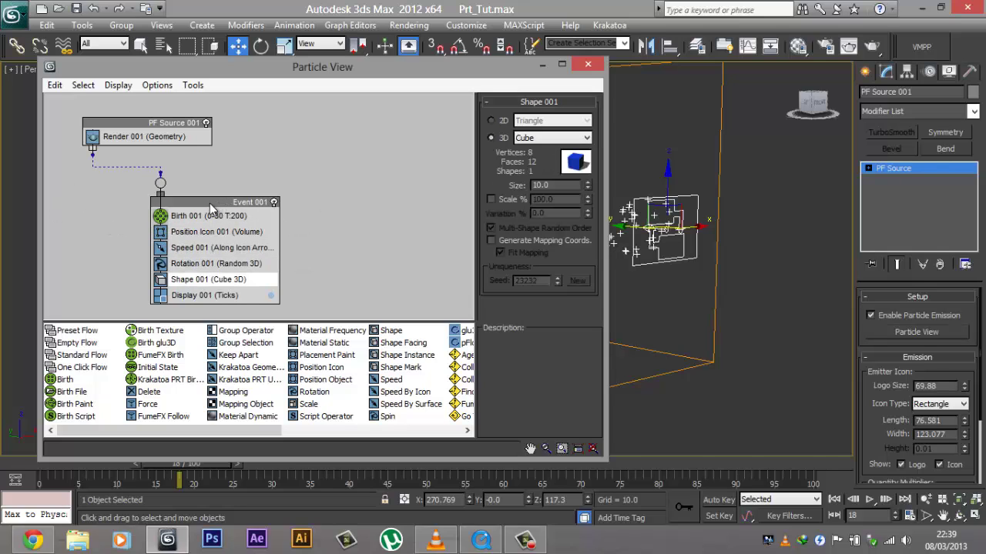
- Delete Event 001 with all its default operators from the particle flow
drag(209, 203, 199, 202)
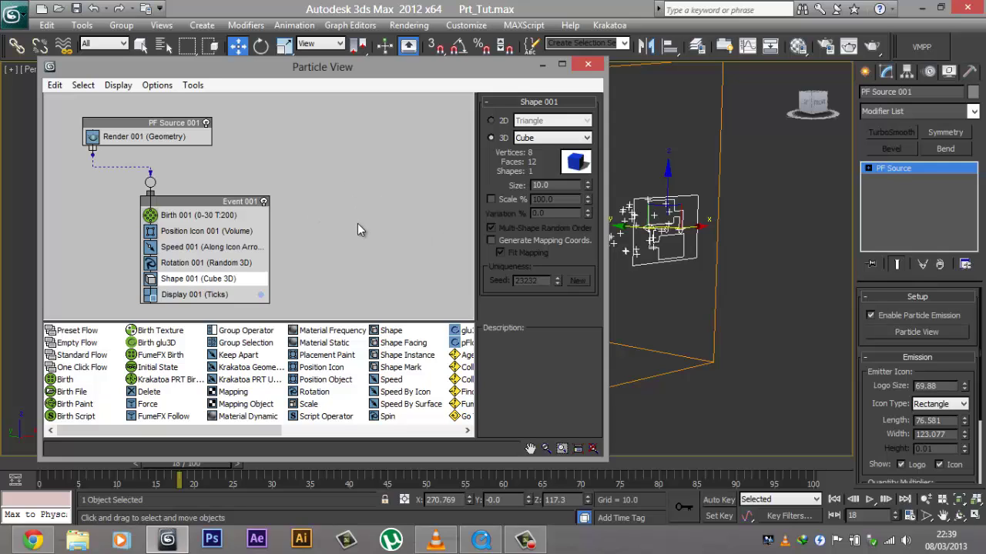
click(173, 204)
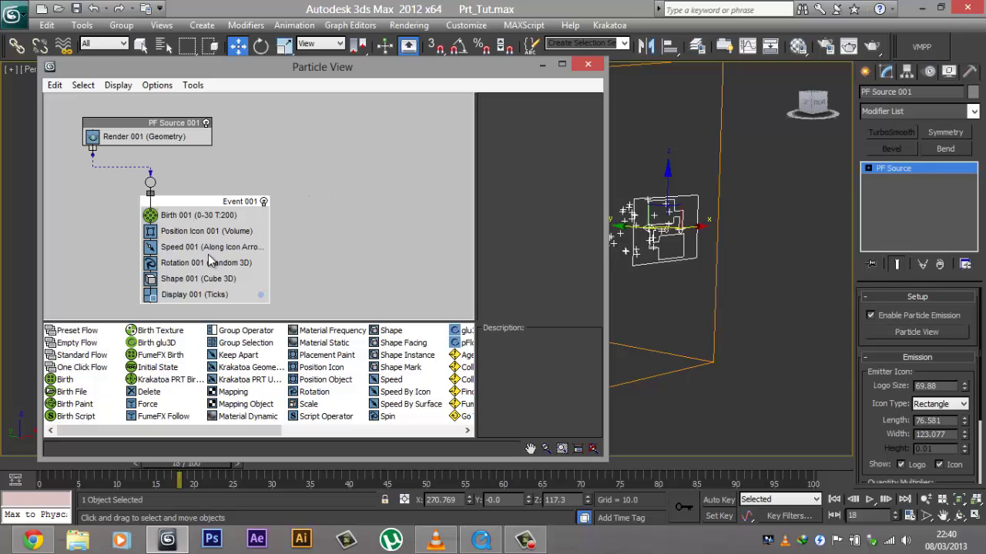
right_click(191, 208)
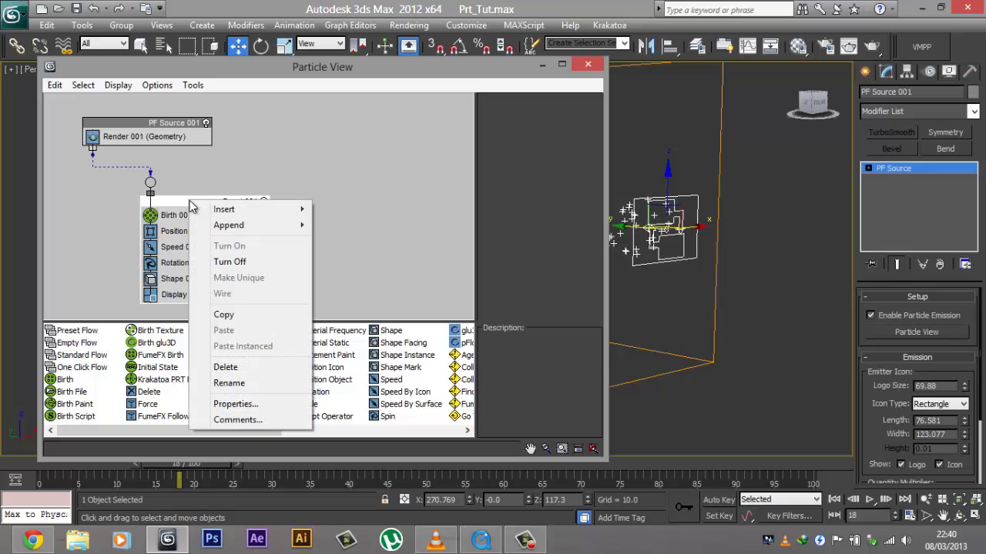
click(225, 367)
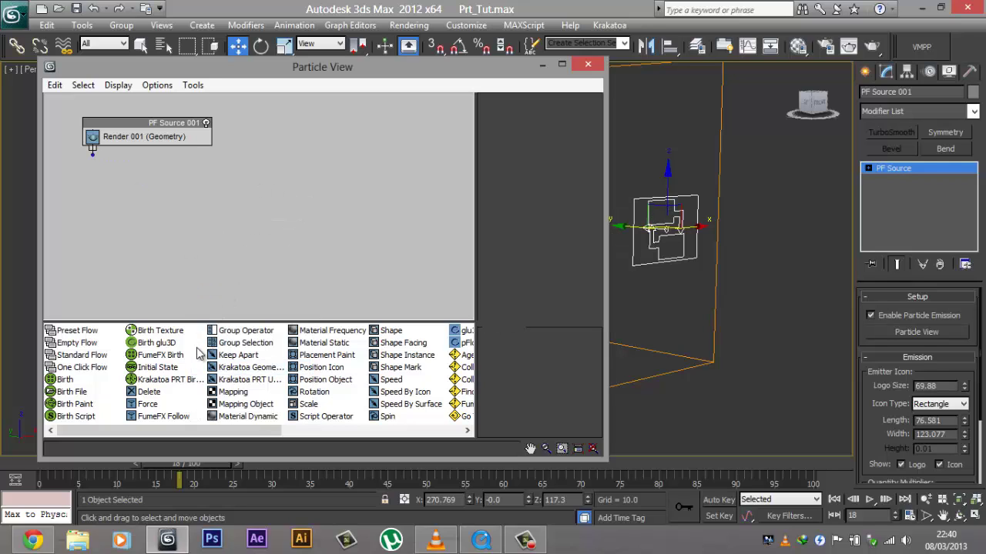
- Create an event containing FumeFX Birth and FumeFX Follow operators, and wire it to the output of PF Source 001
drag(148, 358, 141, 197)
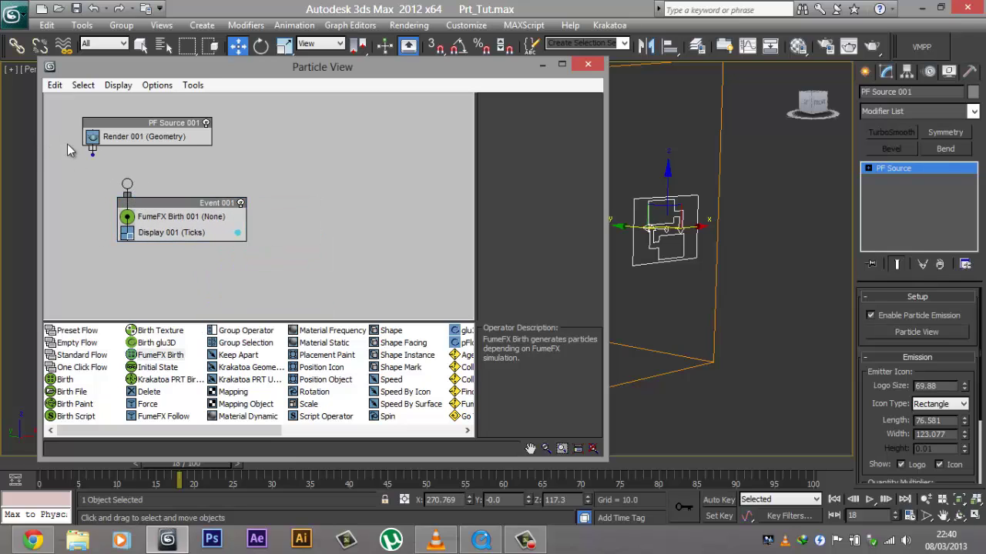
drag(92, 151, 127, 184)
click(155, 420)
drag(142, 415, 180, 228)
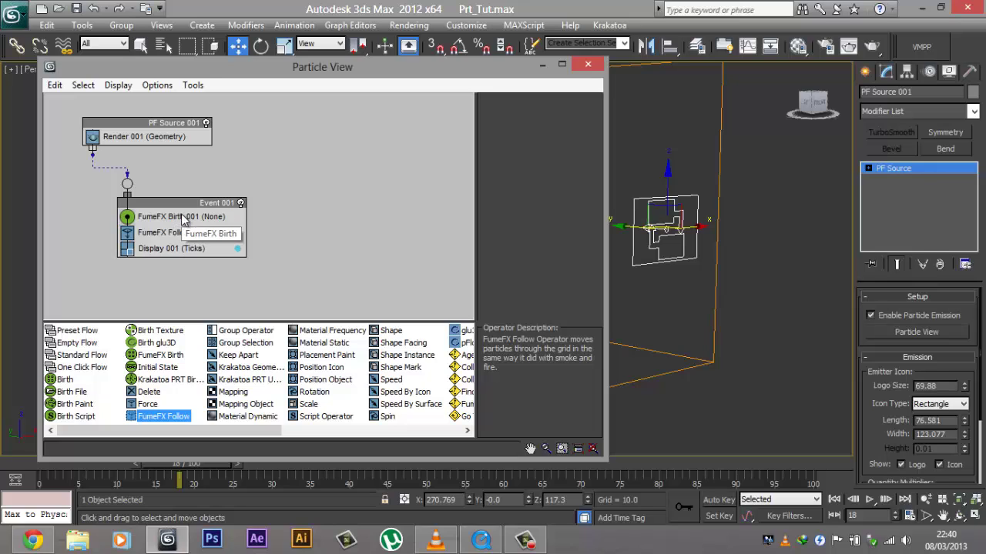
- Review the parameters of the FumeFX Birth and FumeFX Follow operators and read the FumeFX Follow description
click(176, 217)
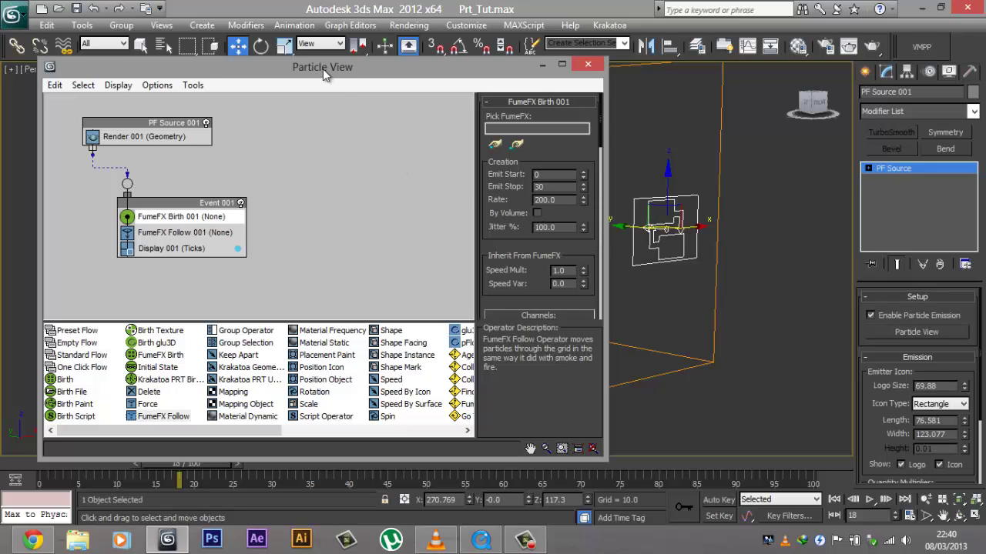
click(220, 231)
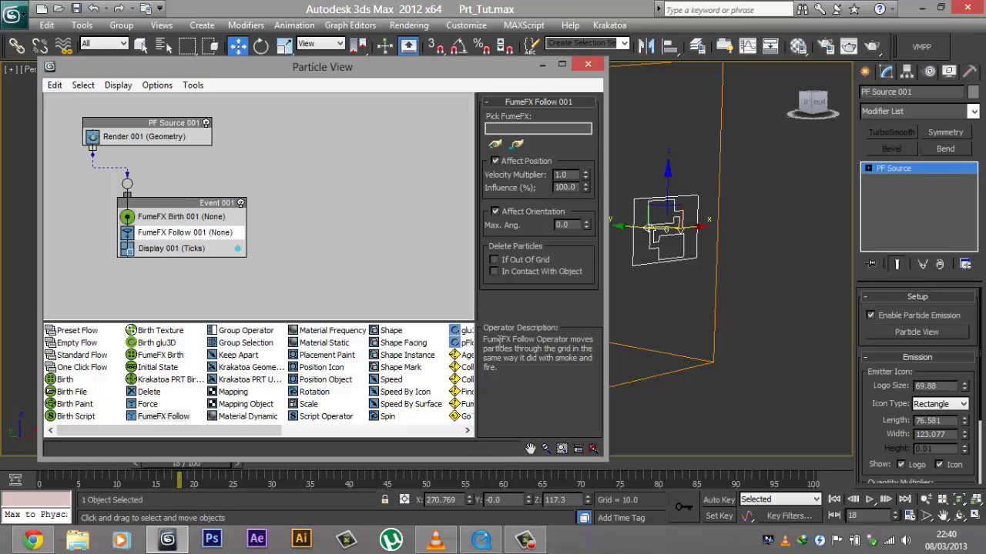
drag(501, 343, 534, 340)
click(539, 349)
mouse_move(499, 368)
mouse_down()
mouse_move(479, 342)
mouse_move(502, 351)
mouse_move(499, 375)
mouse_up()
- Assign the FumeFX001 container in the viewport as the simulation for both the FumeFX Birth and FumeFX Follow operators
drag(404, 71, 356, 112)
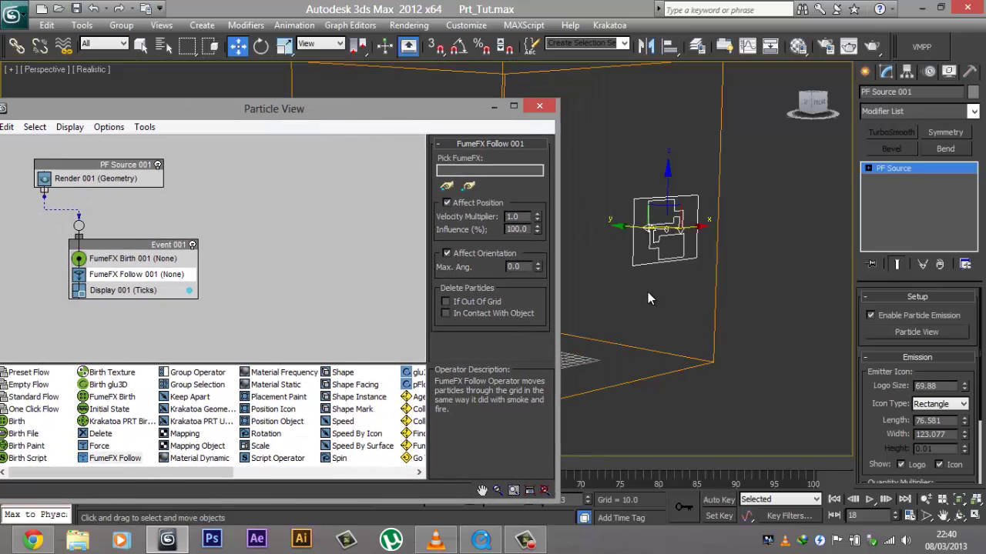
click(134, 259)
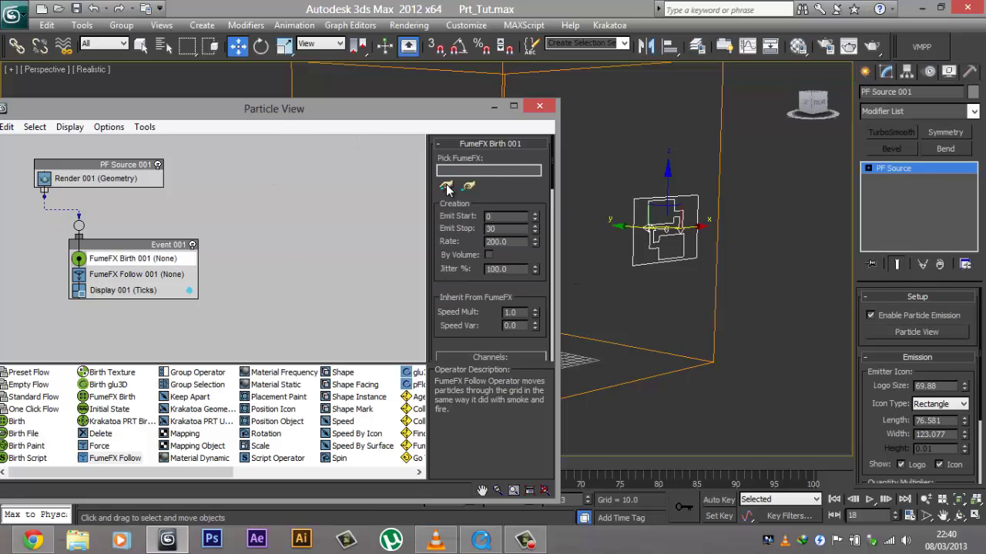
click(446, 186)
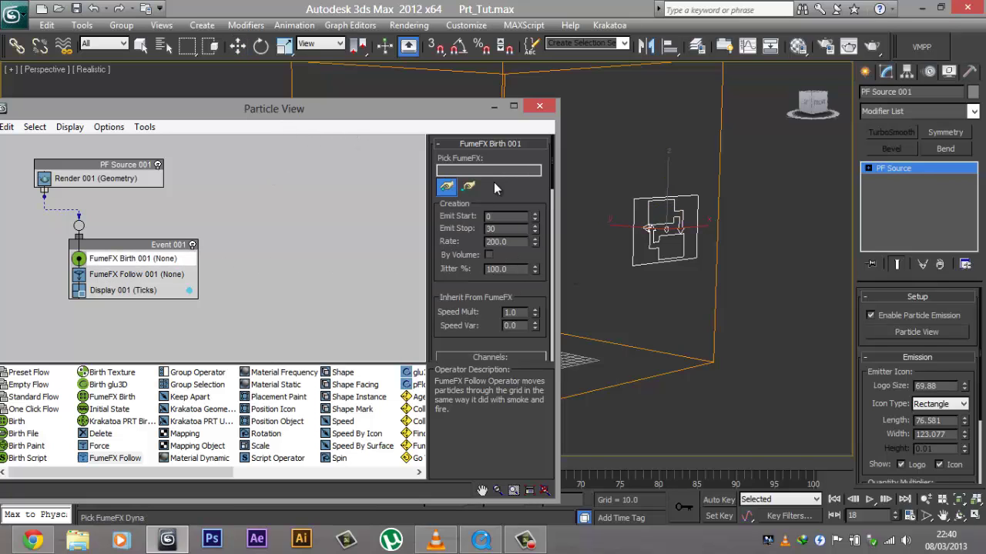
click(719, 163)
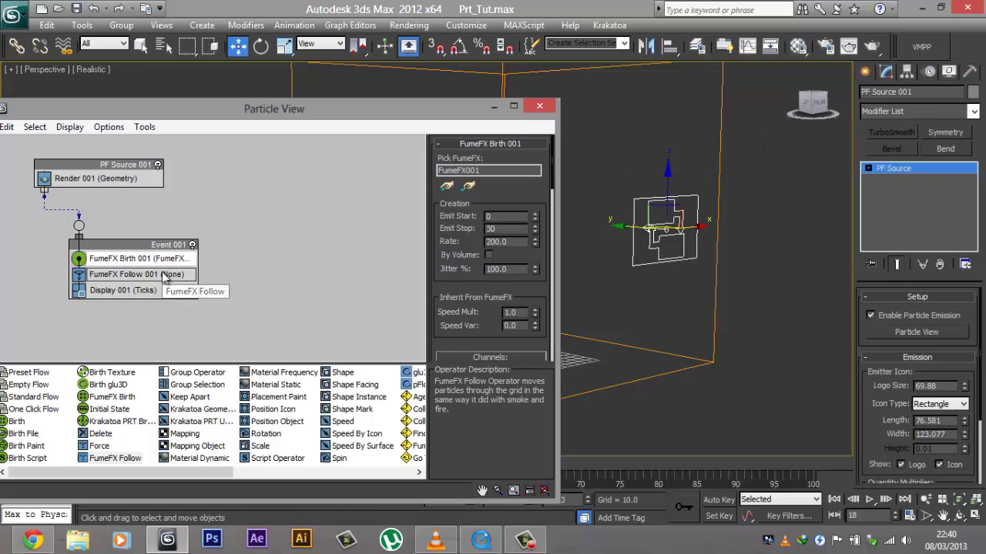
click(164, 275)
click(447, 186)
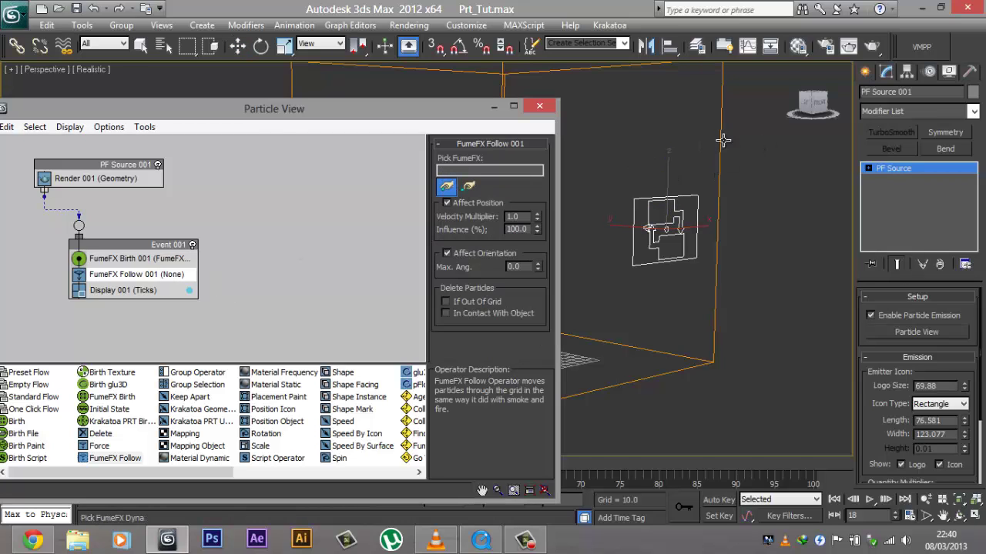
click(722, 140)
- Set the display type of the Display 001 operator to Dots and minimize Particle View
drag(379, 121, 396, 326)
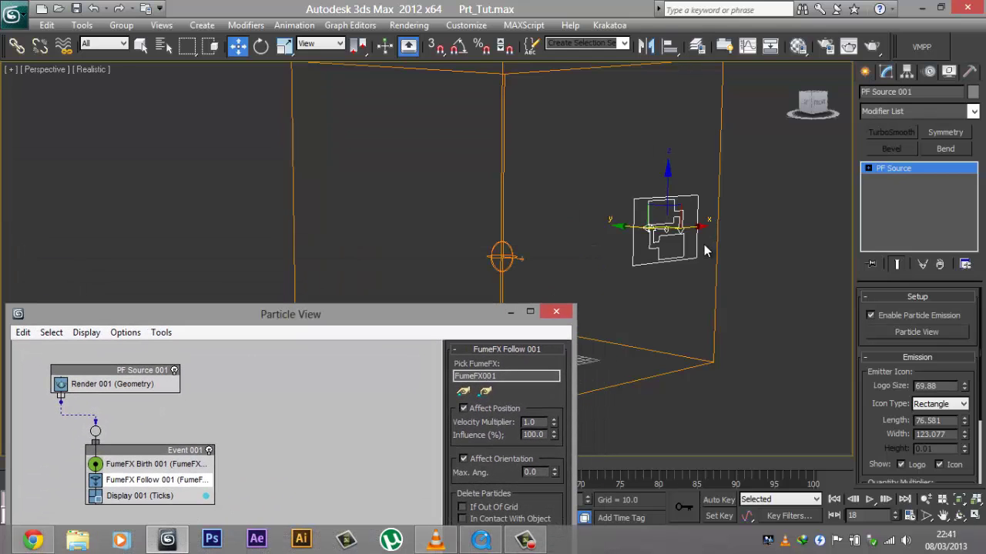
mouse_move(704, 244)
alt+middle_down()
mouse_move(660, 262)
mouse_move(693, 238)
mouse_move(715, 256)
alt+middle_up()
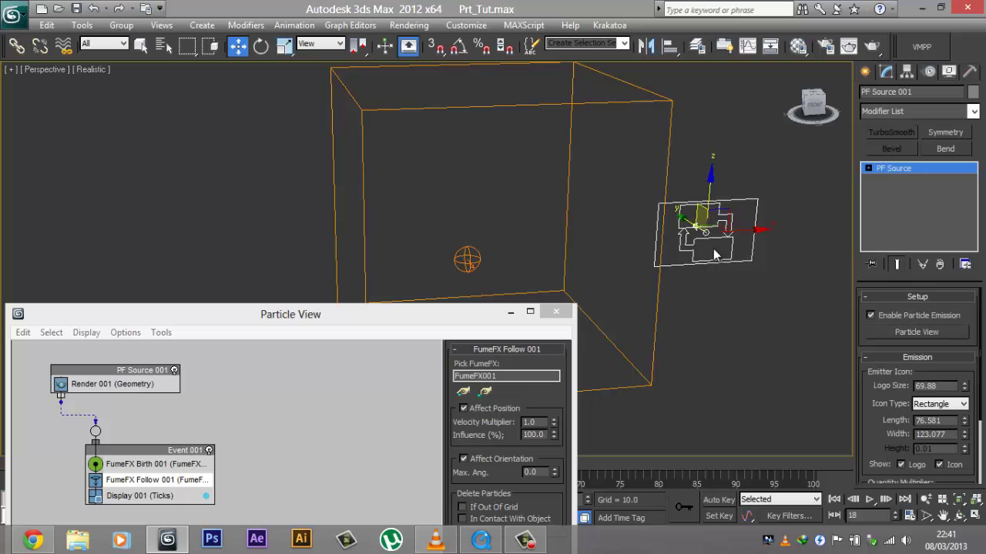
click(157, 463)
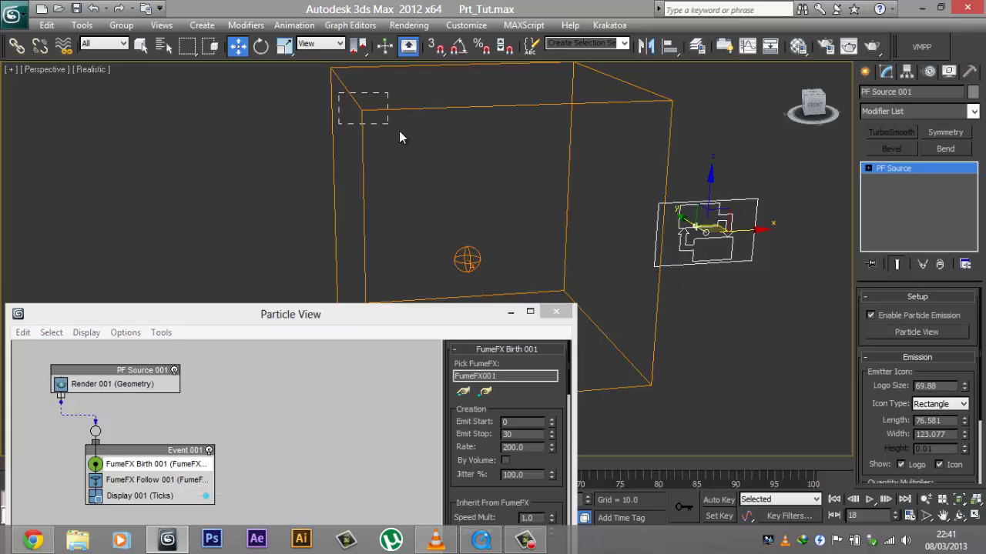
drag(399, 137, 399, 137)
drag(465, 318, 511, 75)
click(196, 256)
click(568, 128)
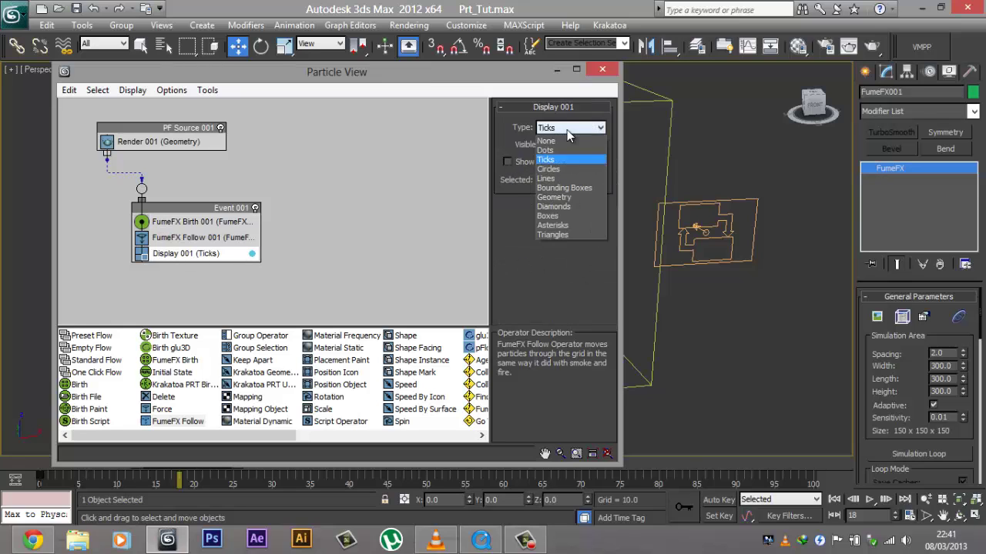
click(579, 153)
click(558, 70)
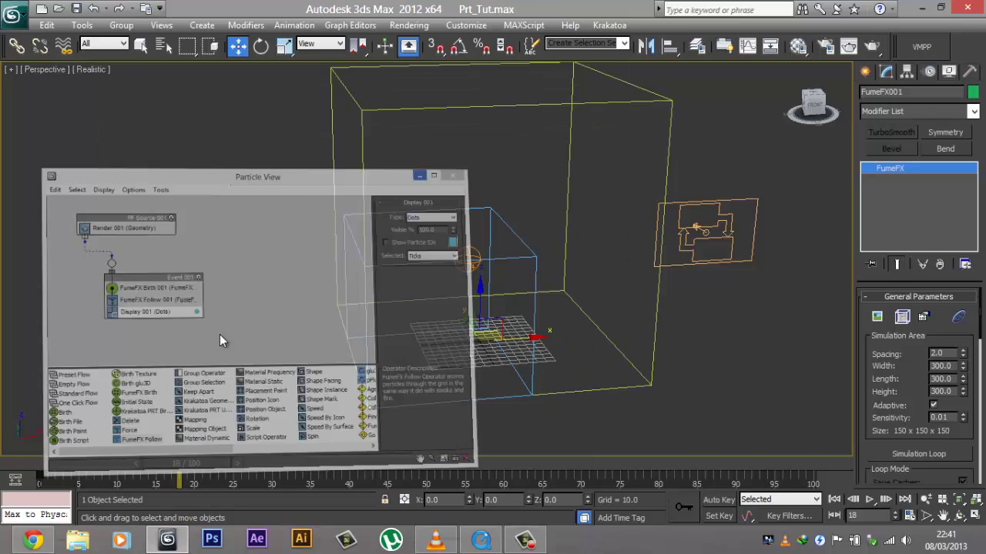
- Go back to frame 13, inspect the particles from several angles, and scrub the timeline forward to frame 35
click(129, 462)
click(129, 462)
click(129, 462)
click(129, 462)
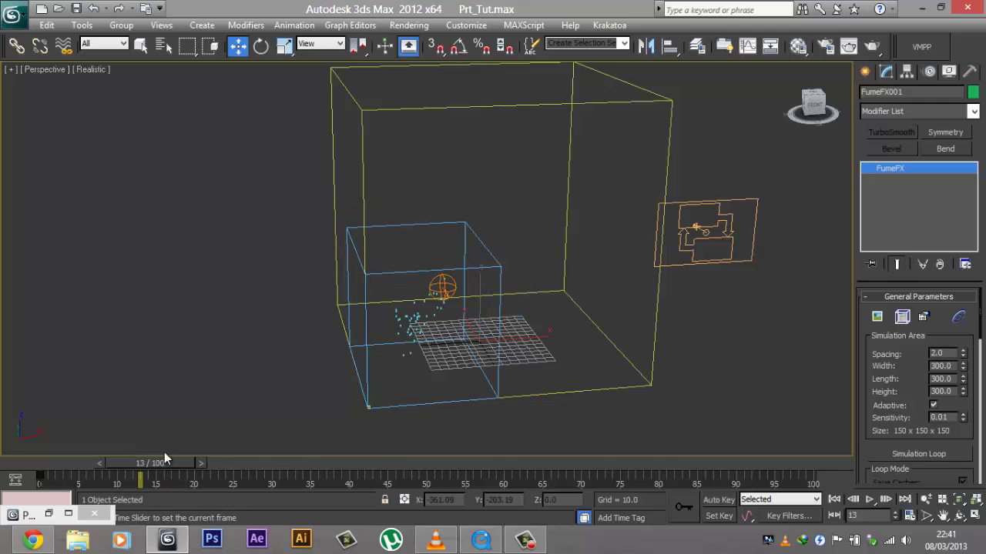
alt+middle_drag(387, 306, 516, 260)
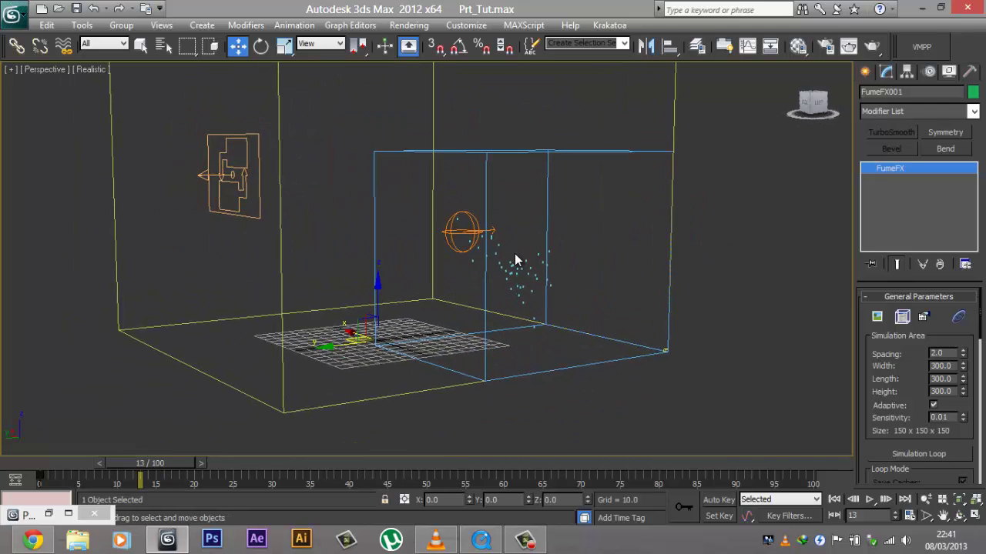
alt+middle_drag(460, 312, 329, 331)
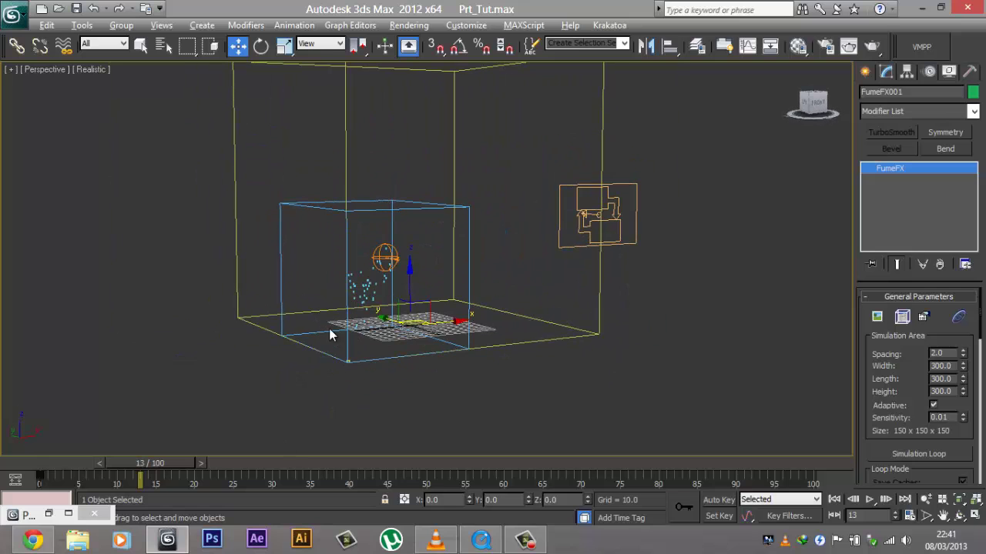
drag(157, 458, 324, 469)
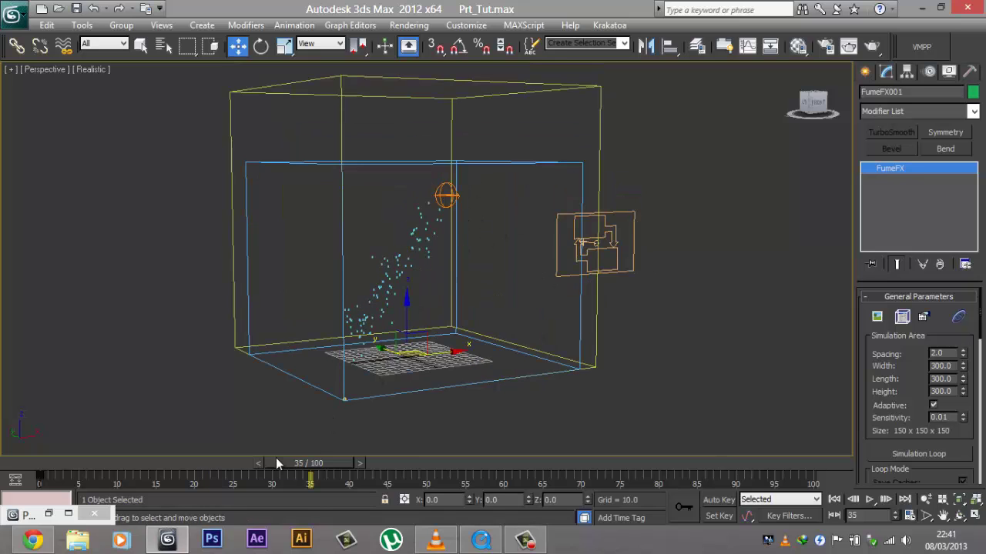
middle_drag(615, 198, 662, 218)
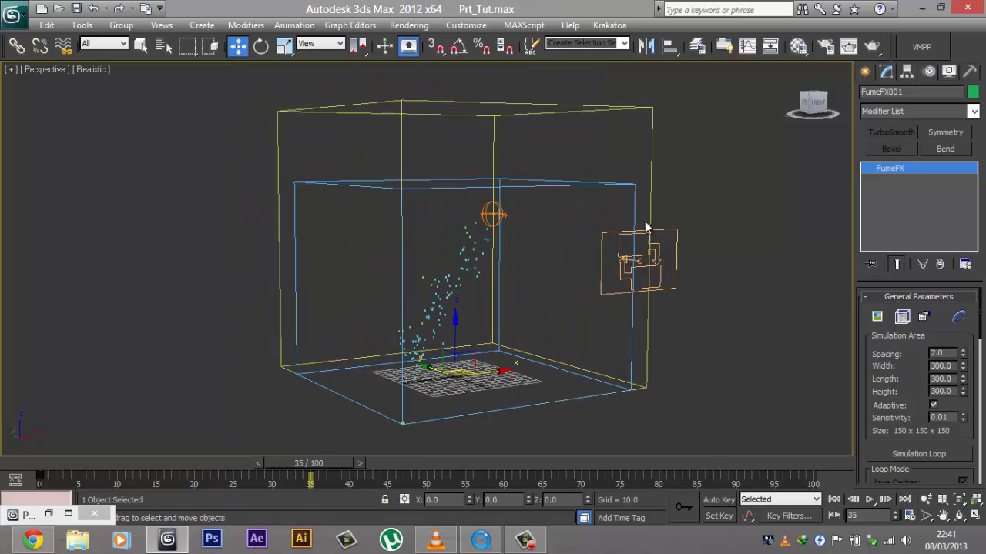
- Render the Perspective view at frame 35 and compare it with the My First Particle Sims video in QuickTime Player
click(871, 46)
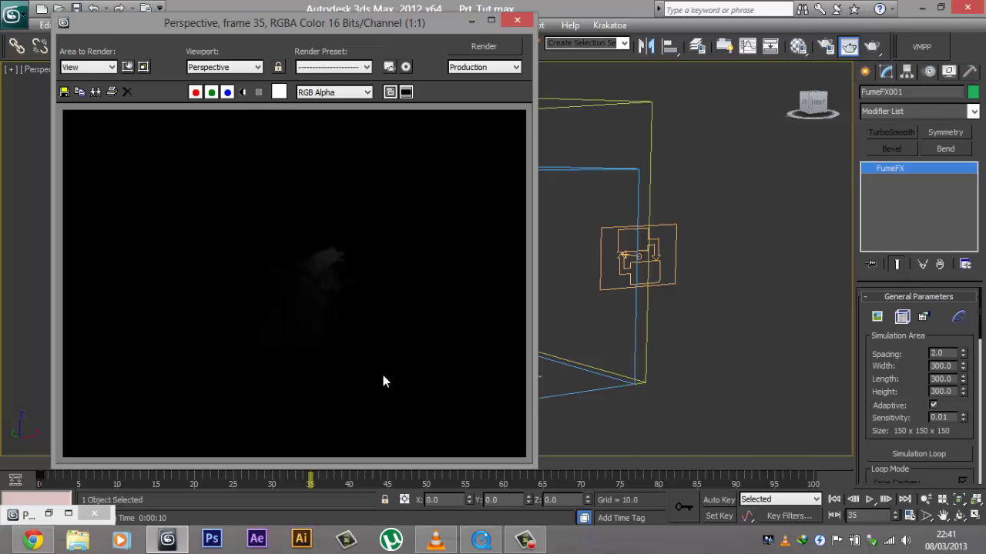
click(481, 539)
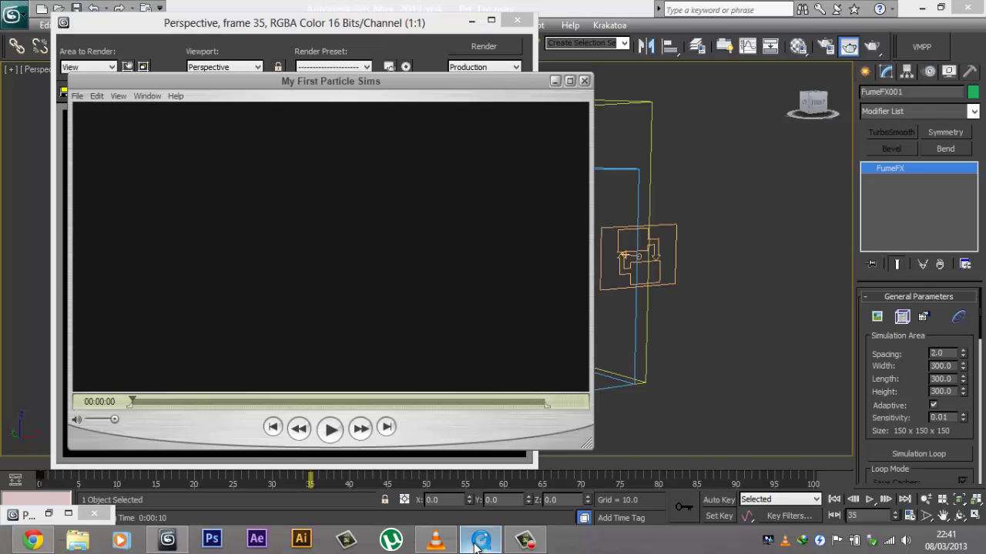
drag(197, 400, 267, 399)
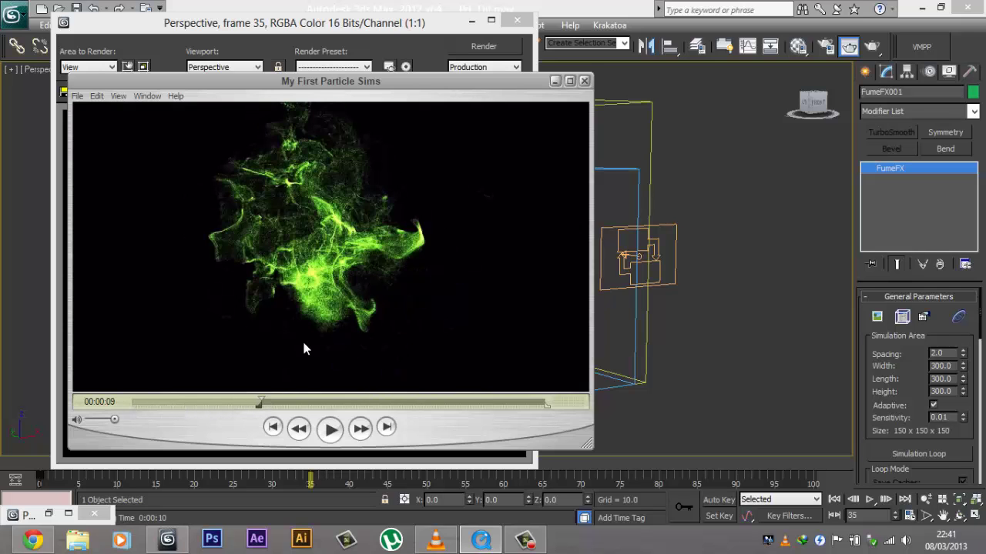
click(555, 80)
click(516, 20)
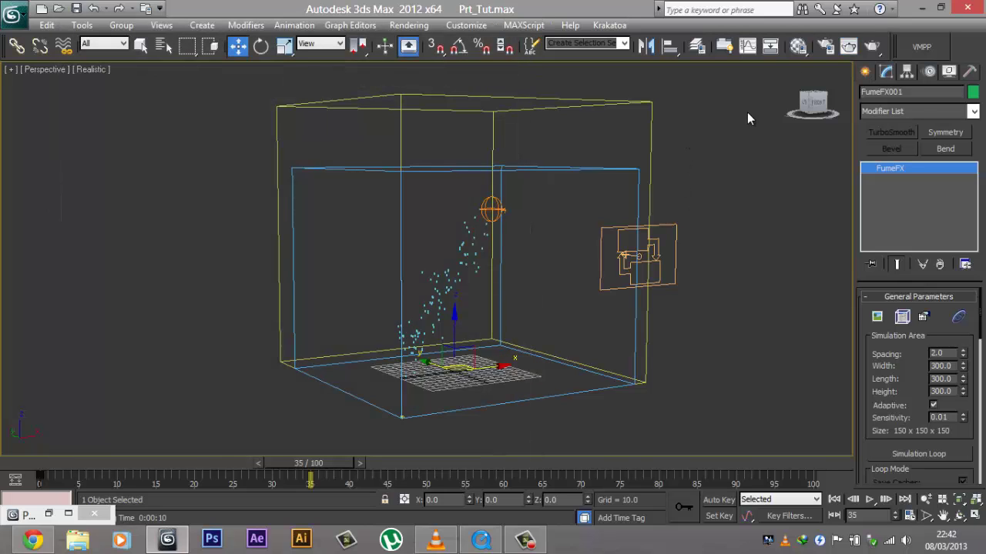
- Set Krakatoa as the current production renderer in place of V-Ray and open its GUI window
click(630, 44)
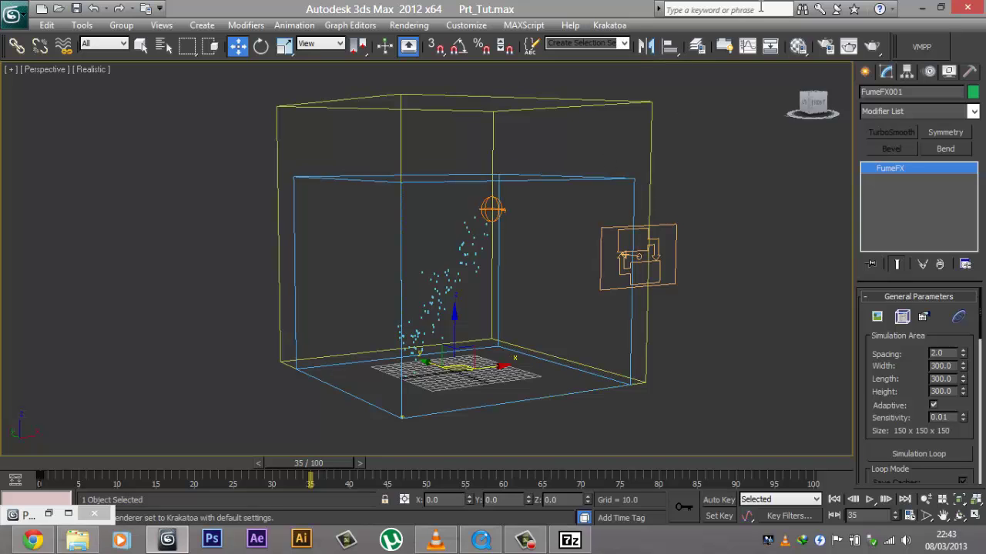
click(610, 25)
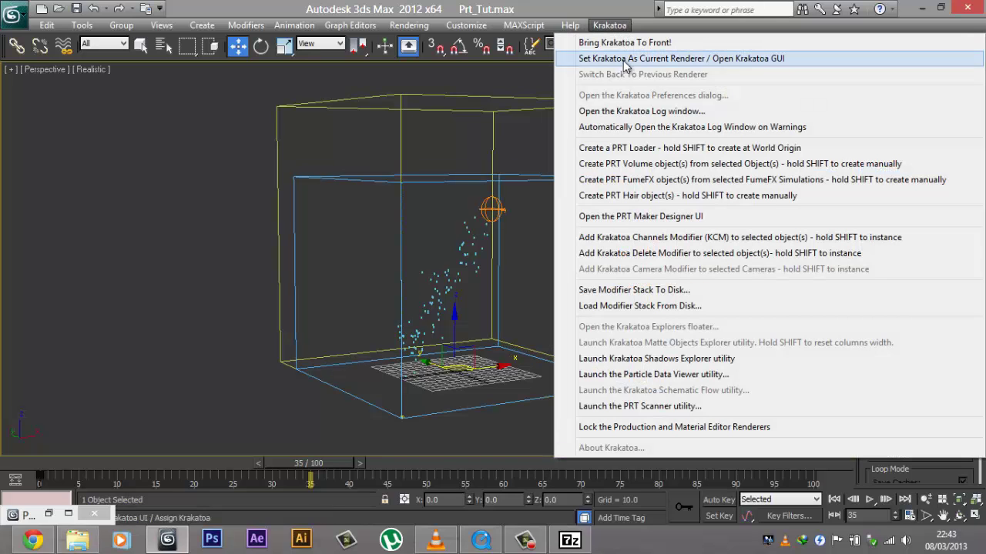
click(683, 59)
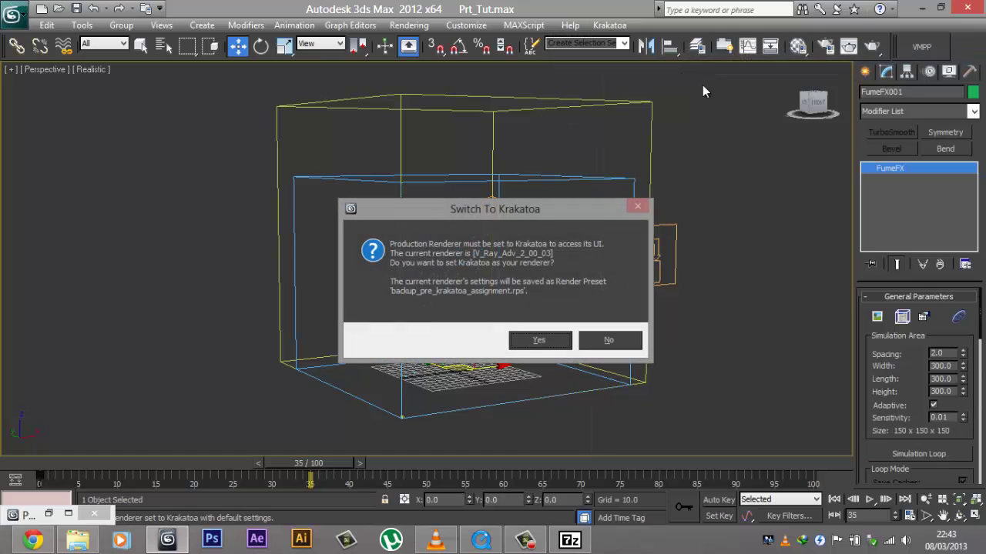
drag(538, 214, 735, 224)
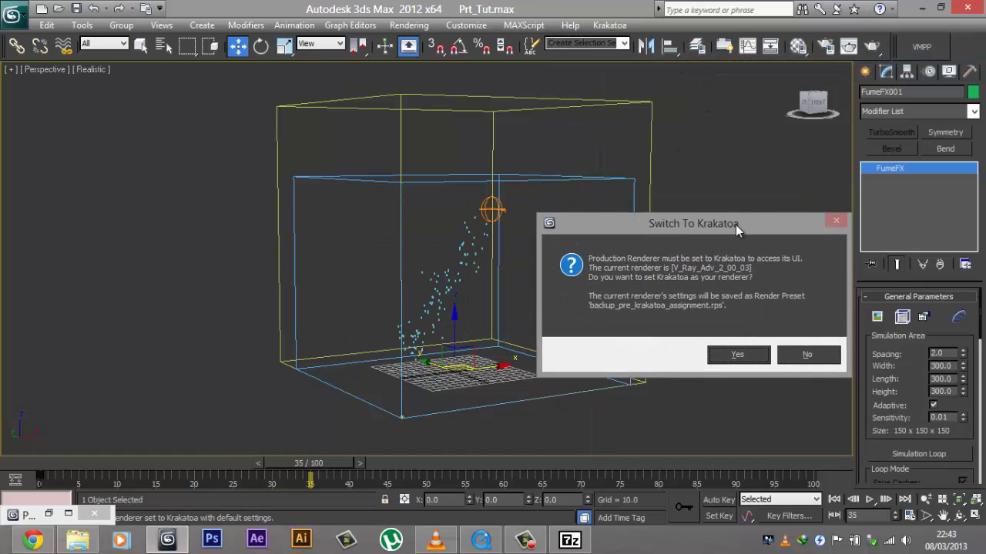
click(727, 353)
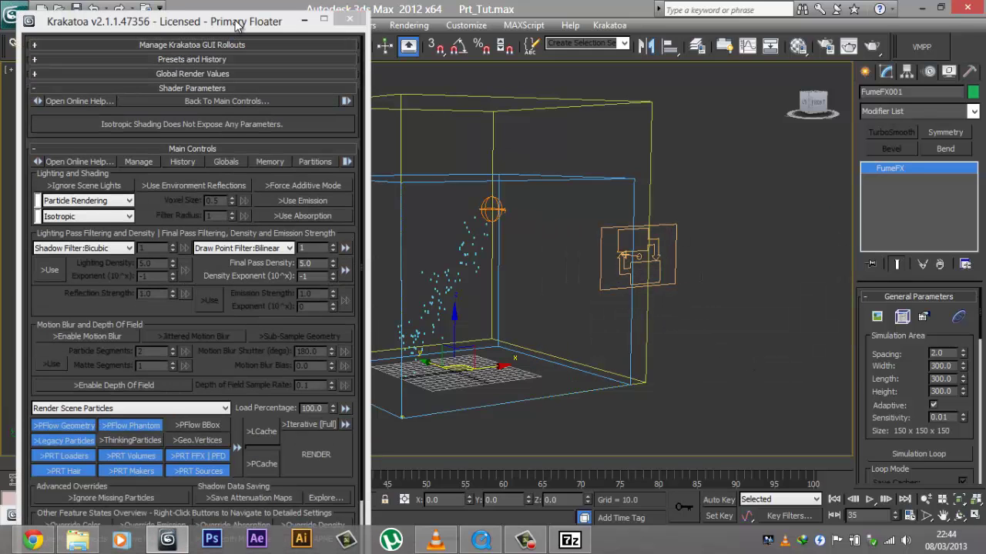
drag(235, 25, 283, 24)
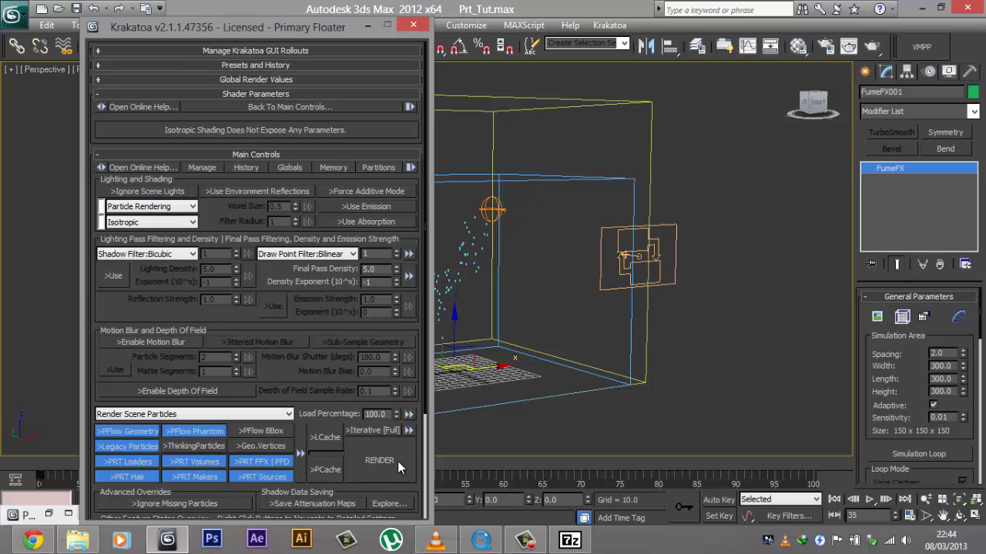
- Reposition the Krakatoa window and frame the particle trail in the visible part of the Perspective view
click(481, 538)
click(481, 539)
drag(305, 33, 281, 27)
middle_drag(534, 176, 594, 176)
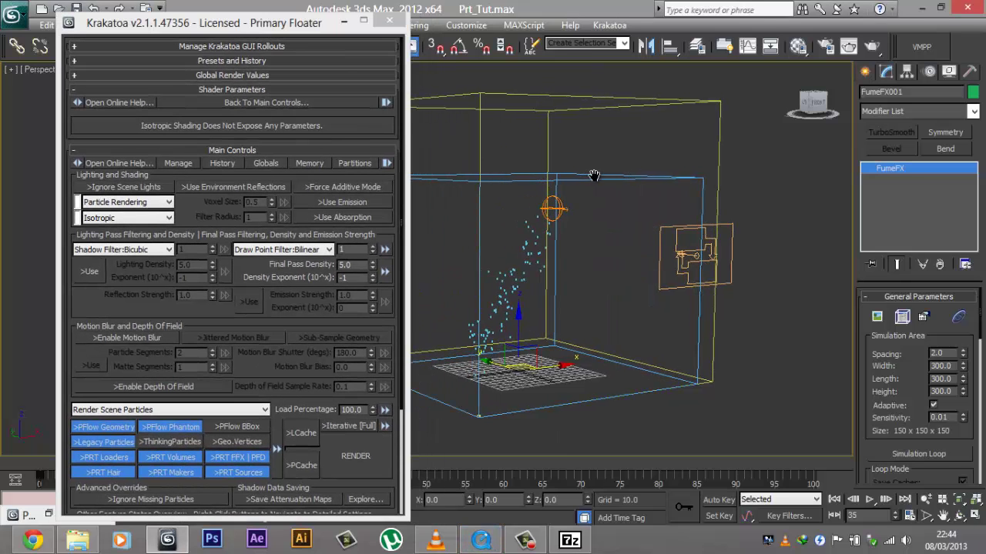
scroll(613, 188, up, 5)
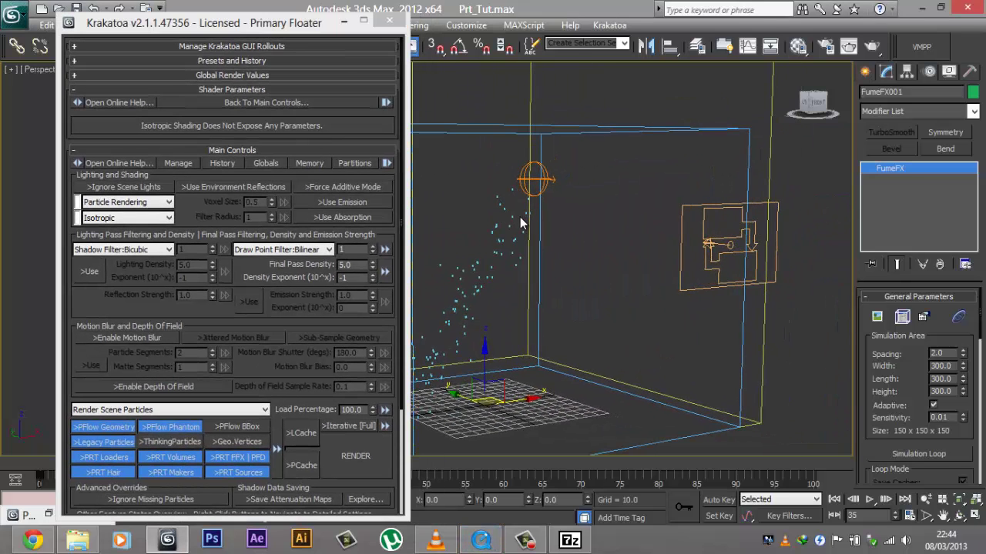
- Render the Perspective view at frame 35 with Krakatoa and close the rendered frame window
click(872, 46)
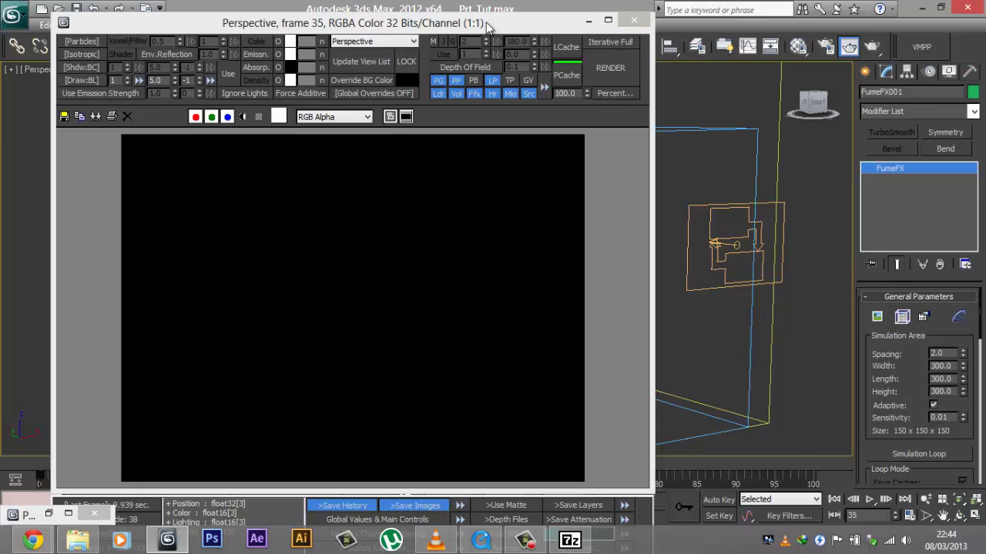
click(634, 21)
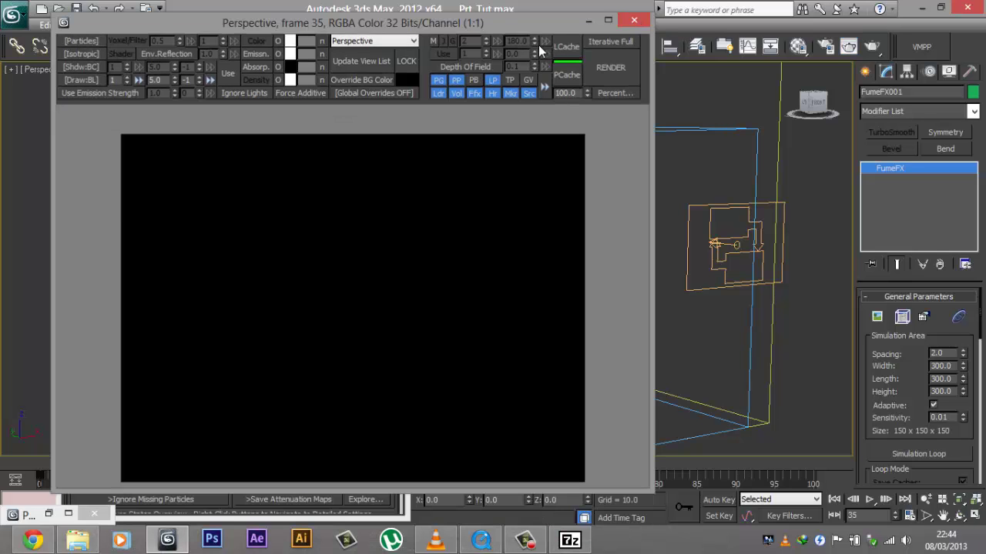
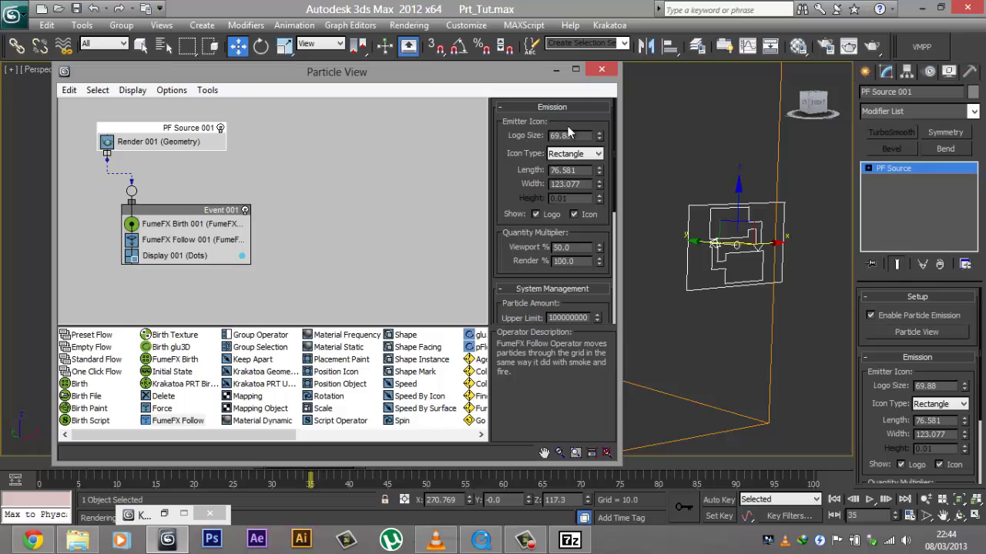
- Examine the Quantity Multiplier values in the Emission settings of PF Source 001 in Particle View
scroll(513, 143, down, 2)
scroll(513, 143, up, 2)
double_click(568, 248)
drag(389, 80, 388, 100)
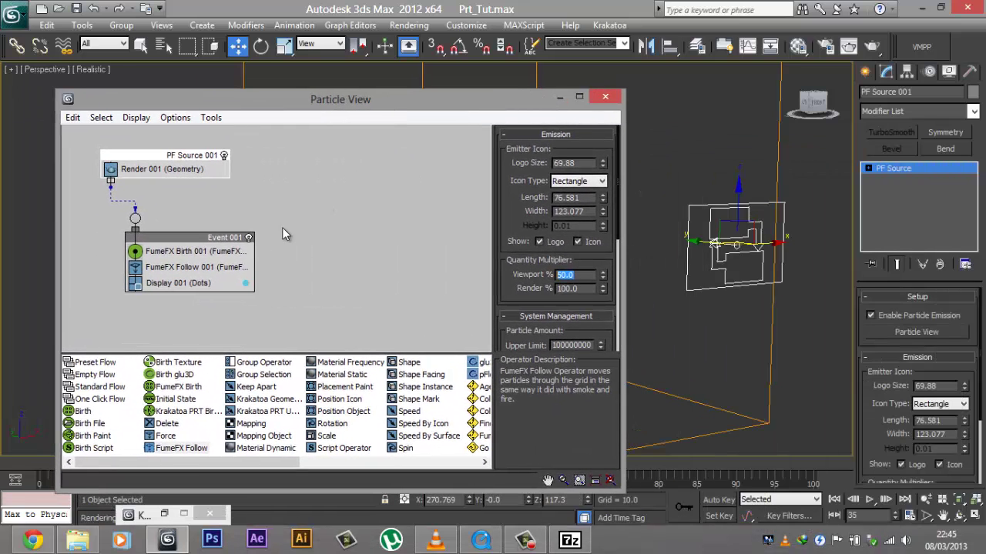
- Set FumeFX Birth 001's Emit Stop to 100 and Rate to 100000, and inspect the particle trail in the Perspective view
click(202, 258)
click(202, 258)
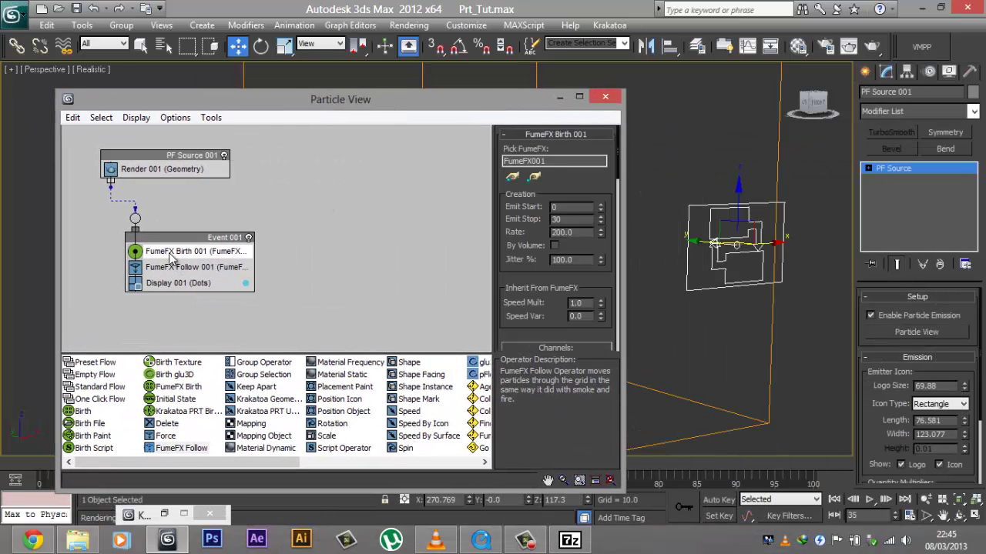
double_click(565, 206)
double_click(561, 220)
drag(461, 101, 410, 66)
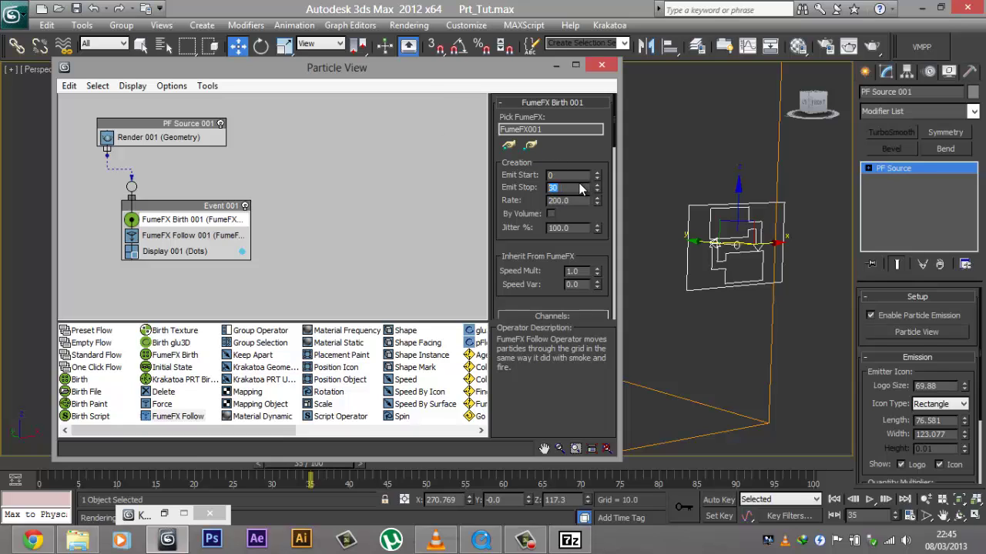
key(Return)
double_click(570, 200)
text(100)
key(Return)
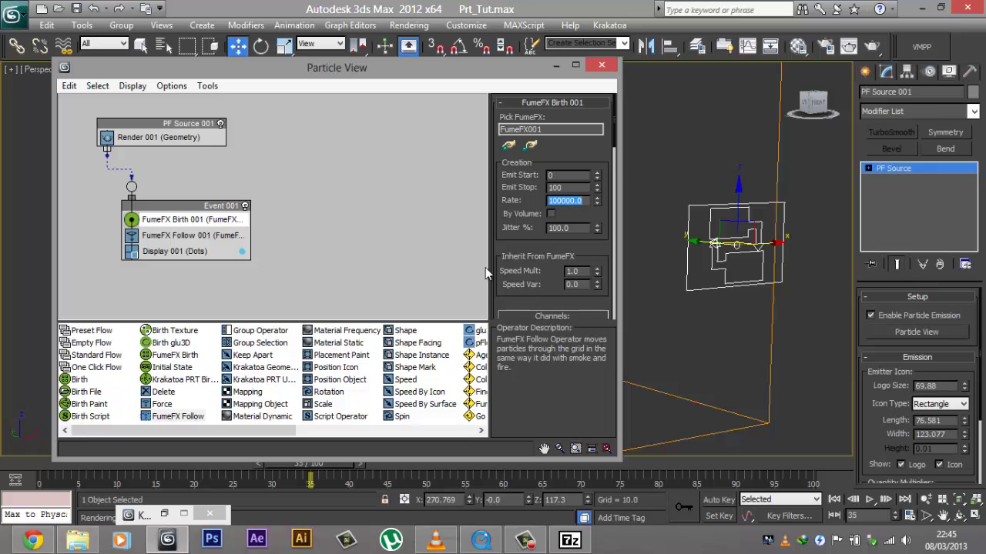
click(572, 201)
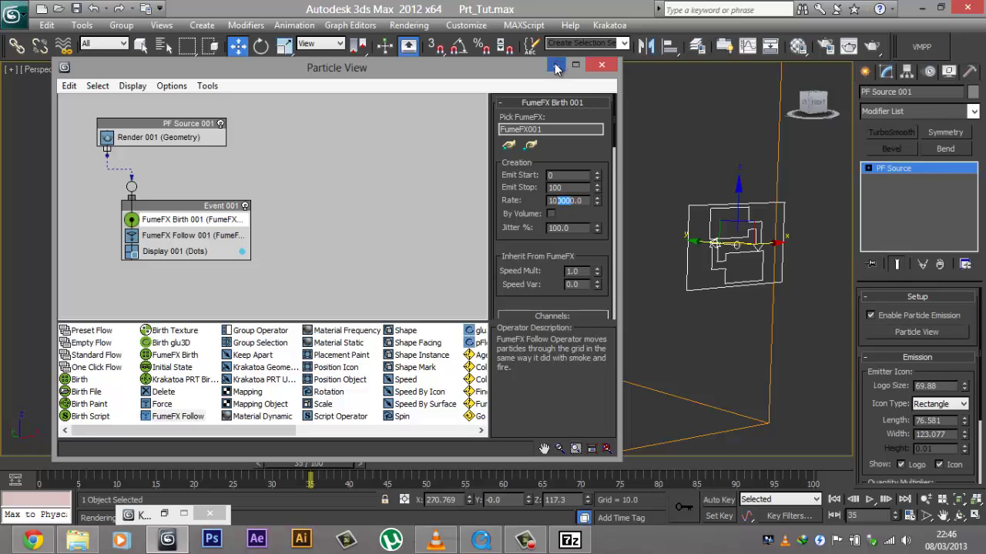
click(576, 65)
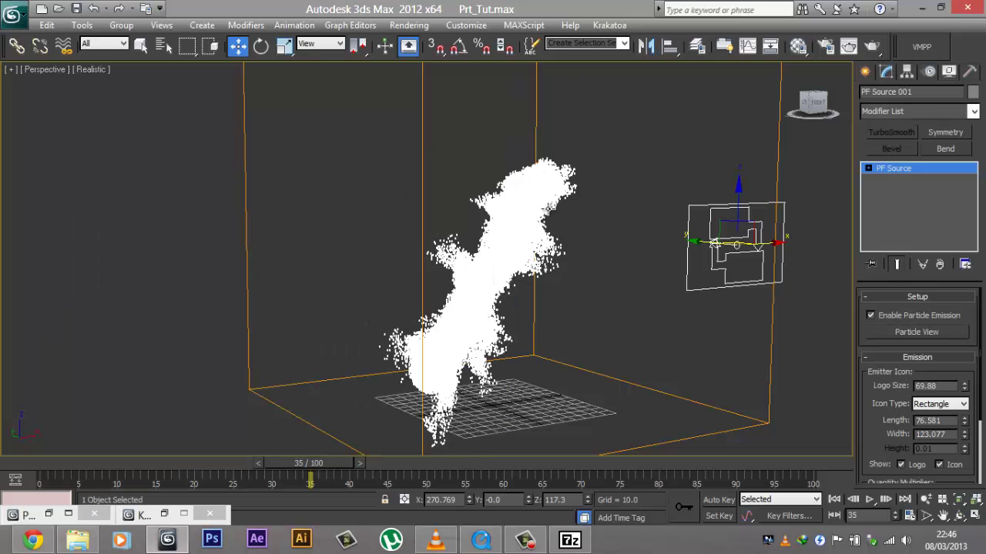
alt+middle_drag(431, 255, 587, 277)
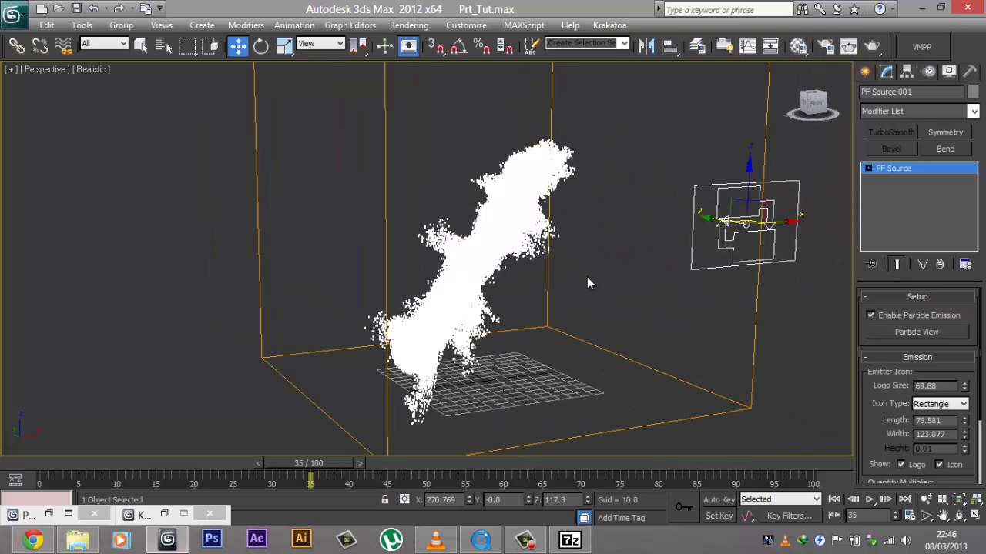
- Restore Particle View and set PF Source 001's viewport quantity multiplier to 0.1 %
click(48, 513)
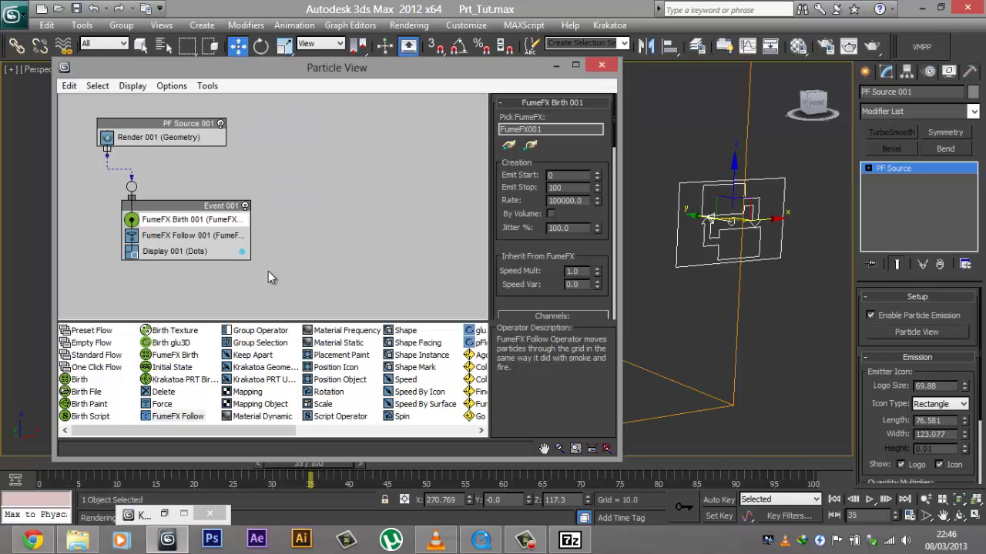
drag(454, 70, 444, 107)
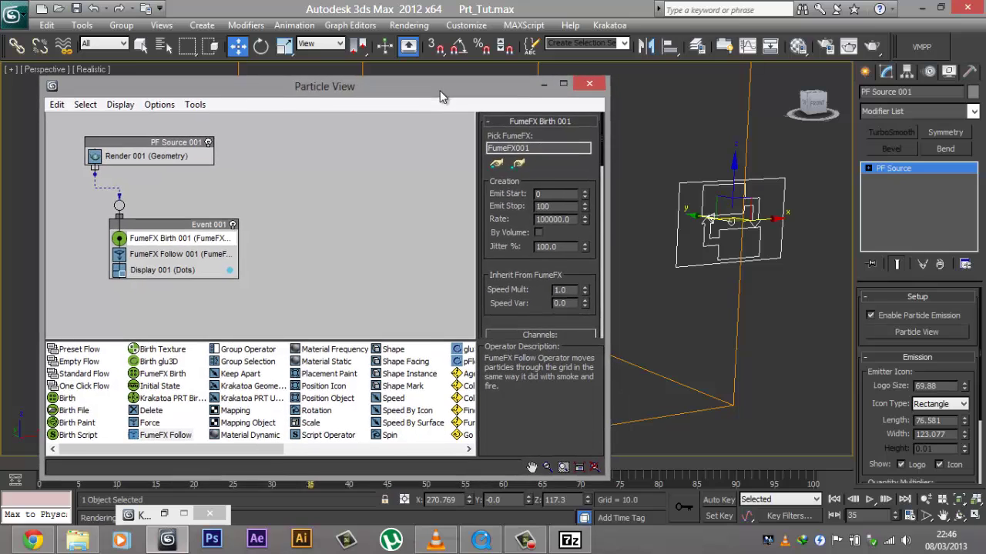
click(91, 139)
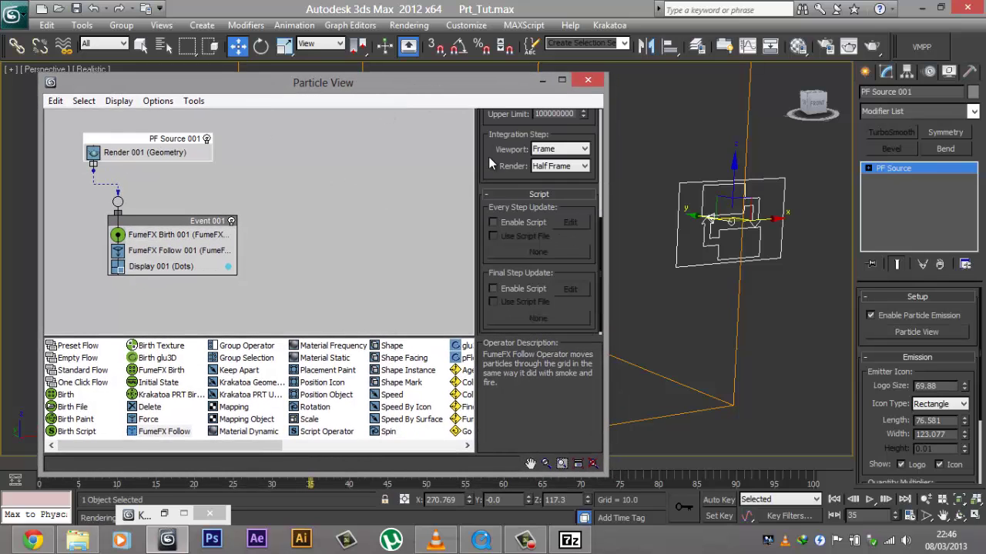
scroll(539, 231, up, 5)
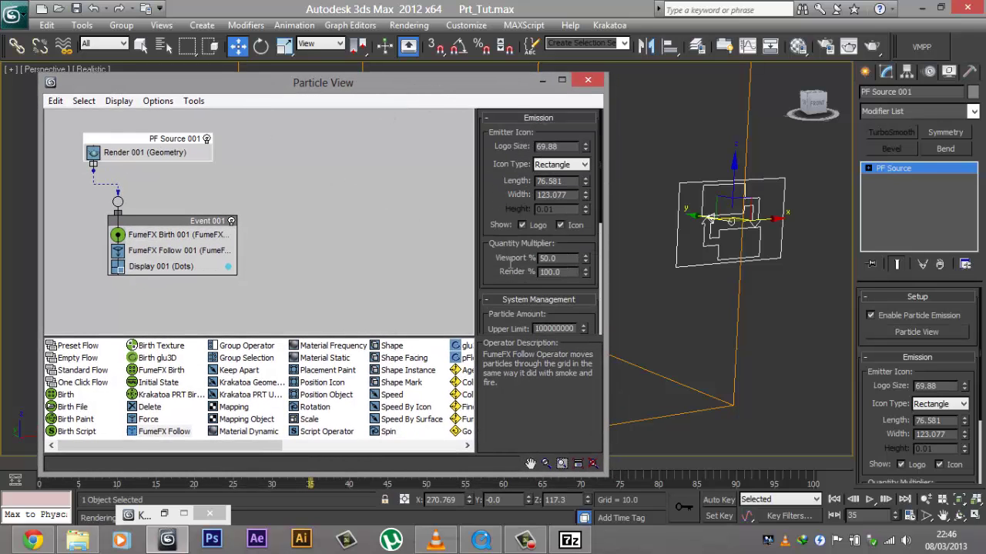
double_click(548, 258)
mouse_move(400, 81)
mouse_down()
mouse_move(481, 196)
mouse_move(544, 331)
mouse_move(548, 430)
mouse_move(383, 114)
mouse_move(385, 83)
mouse_move(387, 91)
mouse_up()
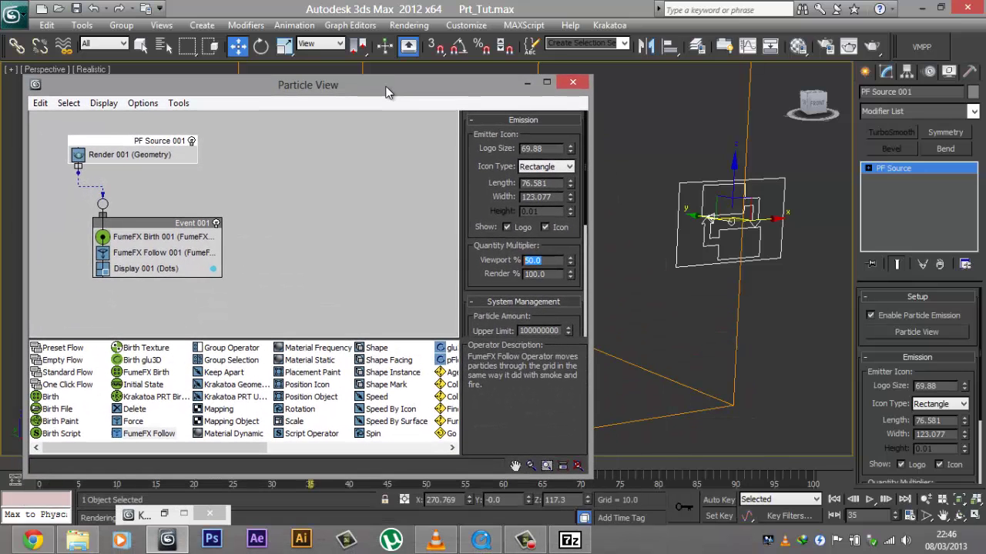
text(0.1)
key(Return)
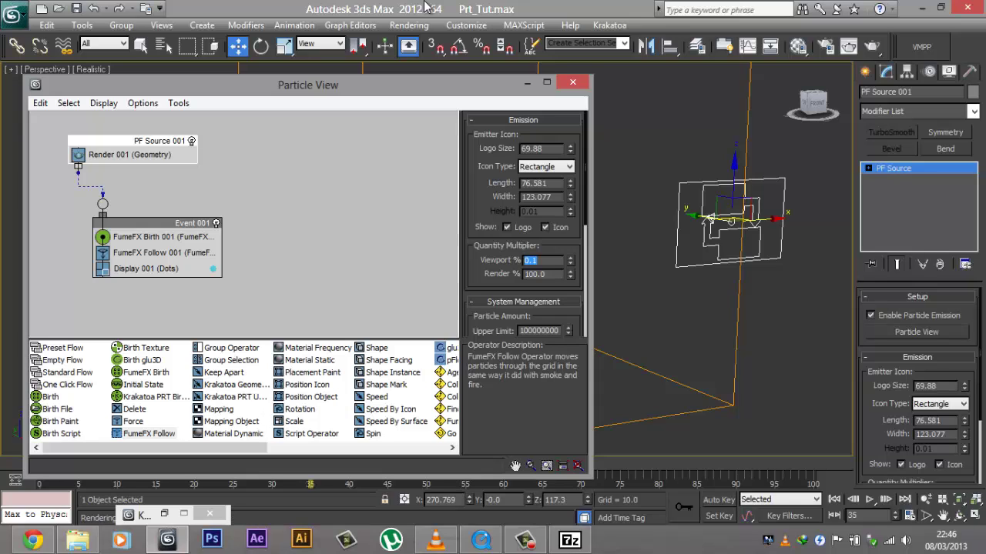
- Move Particle View aside to check the particle trail in the Perspective view, and bring it back into full view
drag(439, 93, 444, 452)
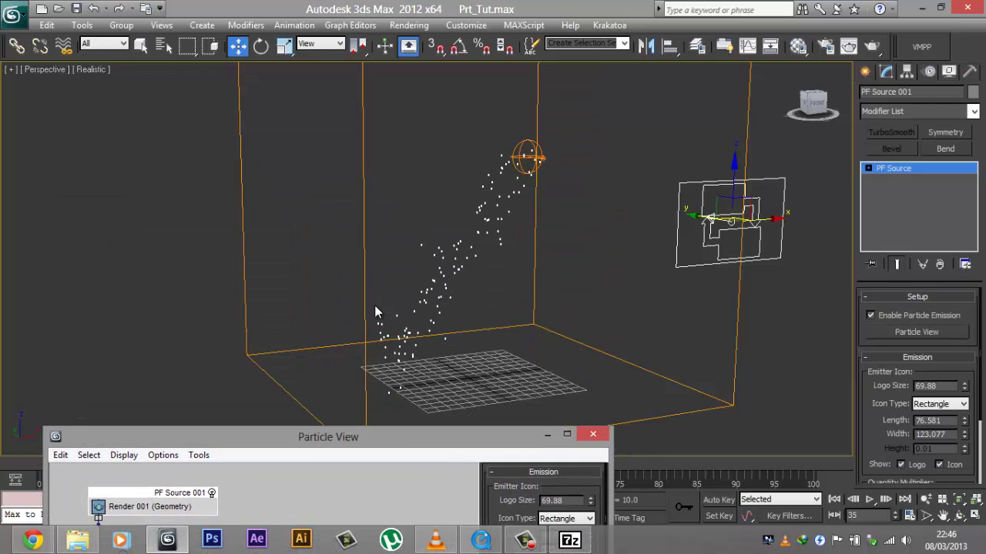
mouse_move(362, 281)
middle_down()
mouse_move(396, 273)
mouse_move(362, 267)
middle_up()
drag(327, 436, 323, 395)
drag(326, 187, 325, 114)
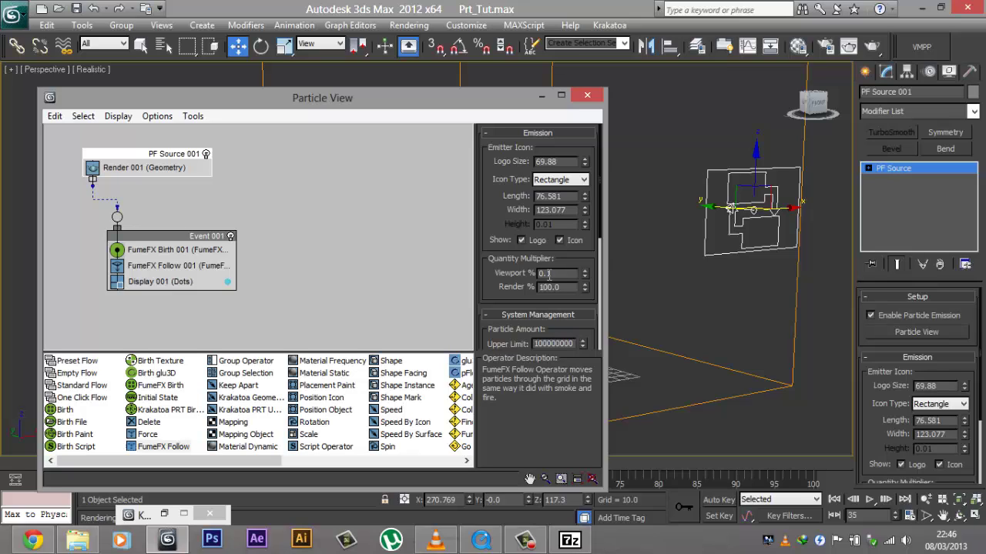
- Reposition the Event 001 node slightly in the Particle View graph and minimize Particle View
double_click(543, 274)
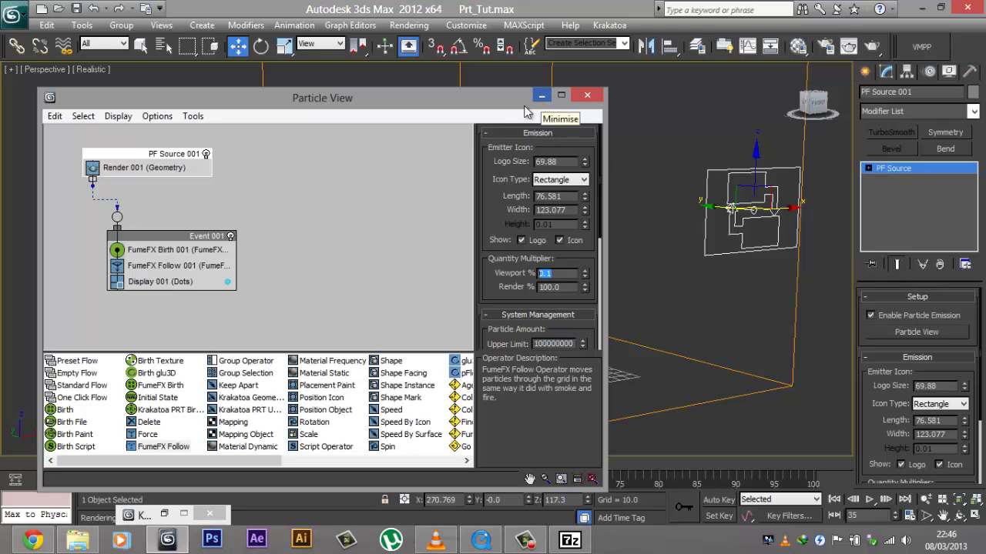
drag(472, 106, 458, 102)
click(267, 175)
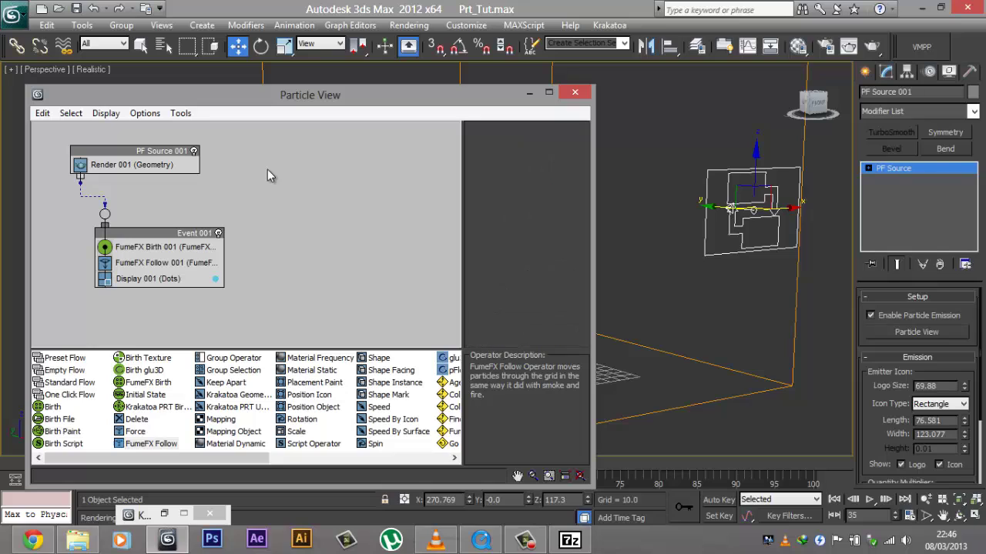
drag(164, 231, 192, 242)
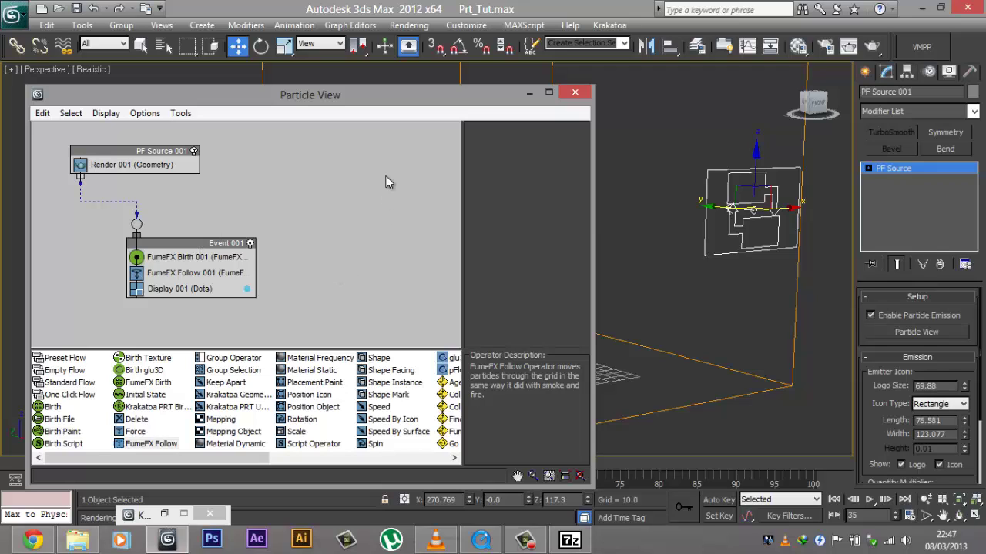
click(529, 92)
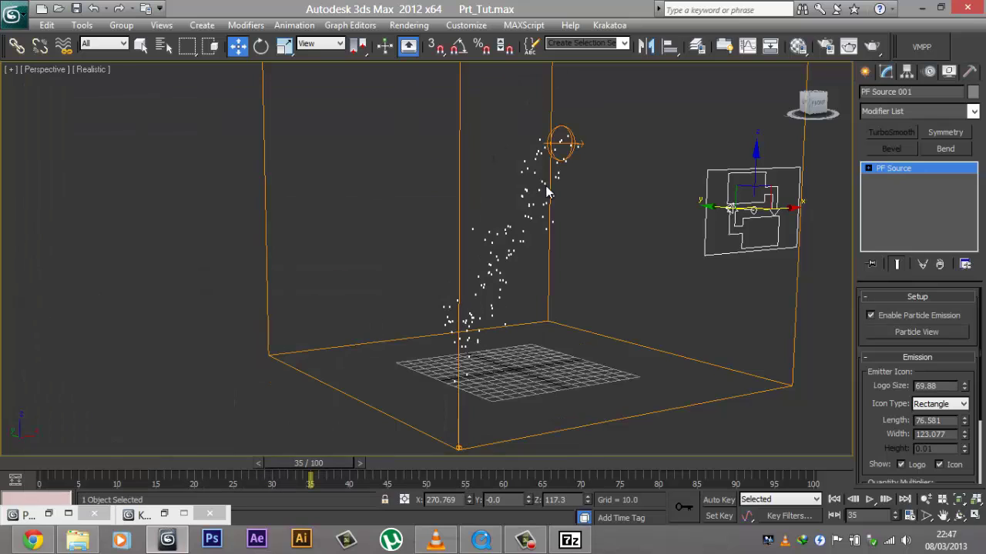
- Reframe the particles, render the Perspective view at frame 35 again, and close the rendered frame window
middle_drag(709, 147, 672, 160)
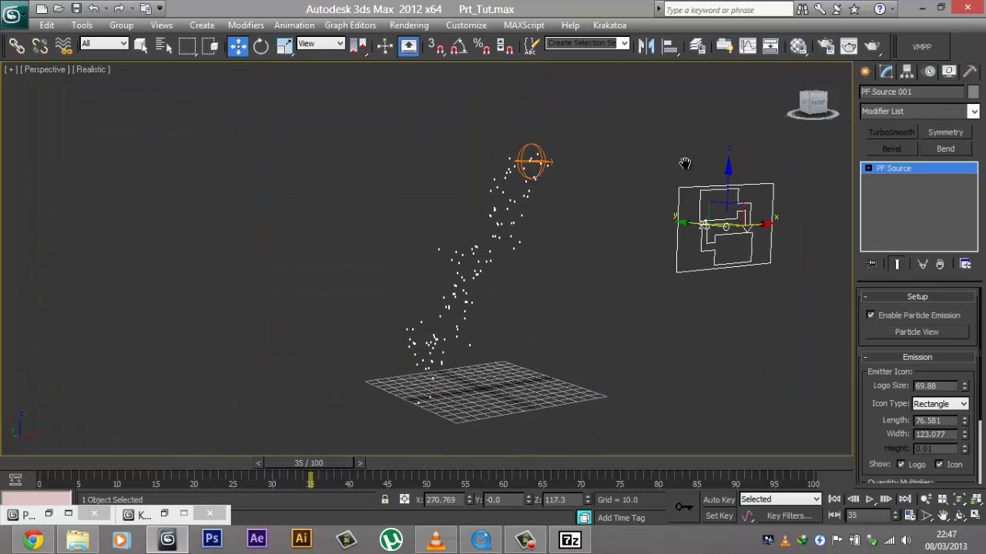
click(872, 46)
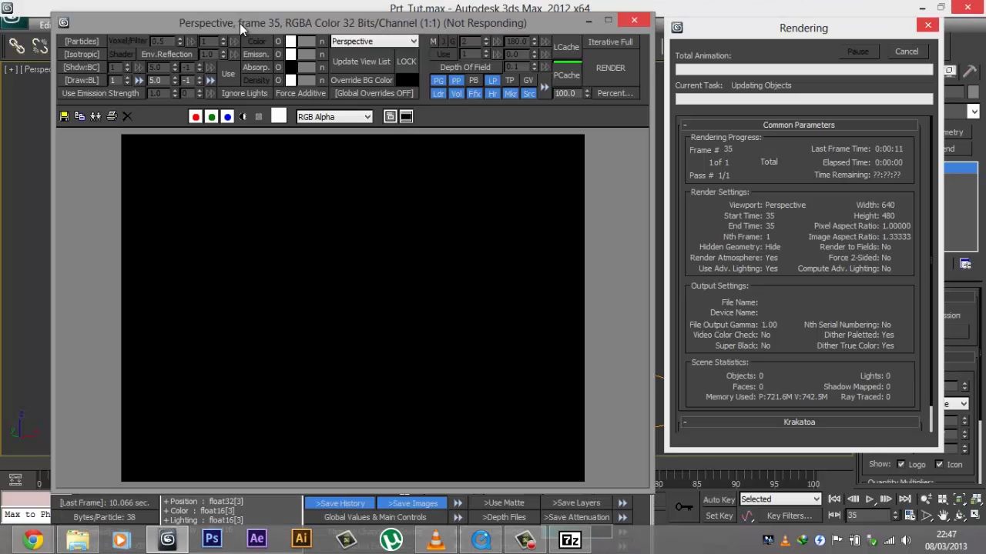
drag(239, 23, 317, 24)
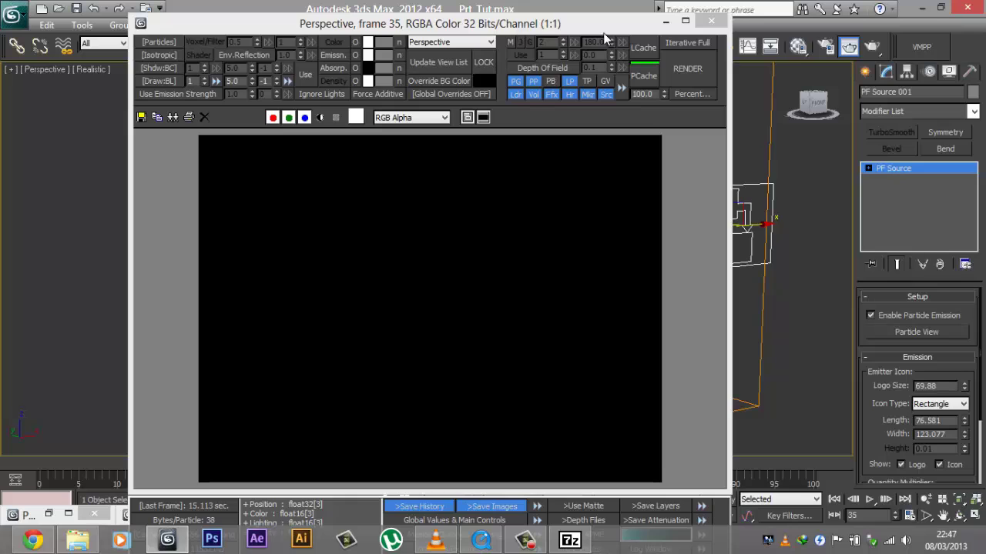
drag(545, 18, 626, 23)
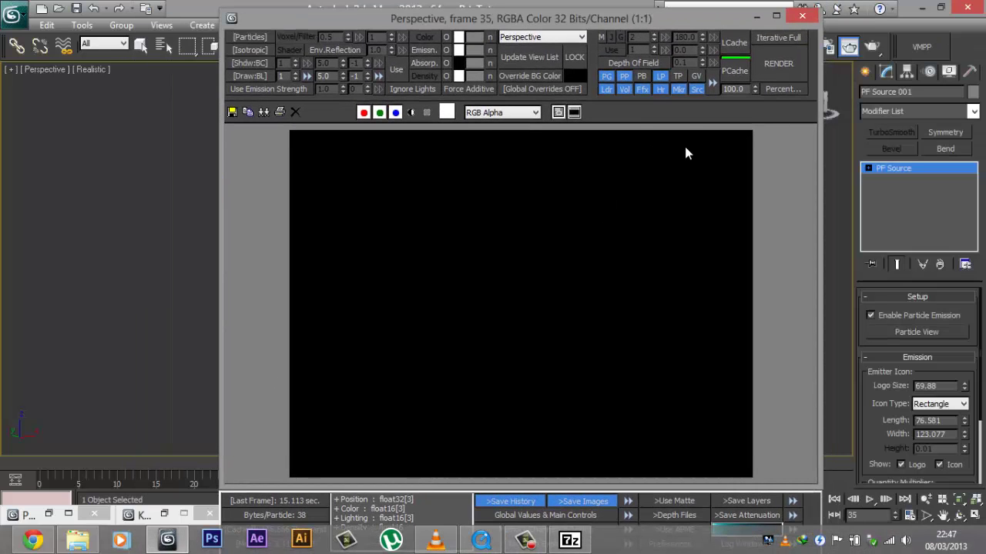
click(803, 17)
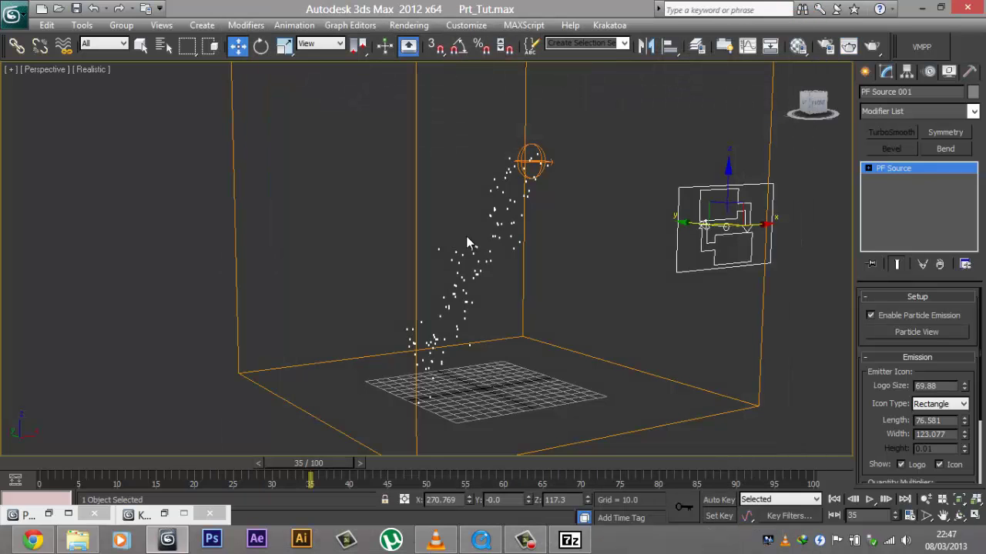
- Enable Force Additive Mode and Motion Blur in Krakatoa's main controls, and minimize the Krakatoa window
click(156, 512)
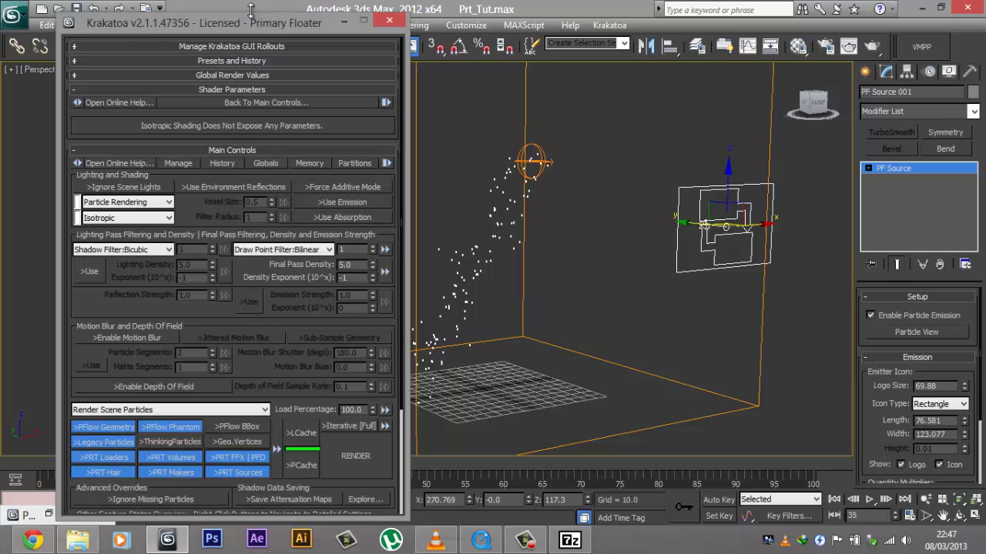
scroll(295, 266, down, 3)
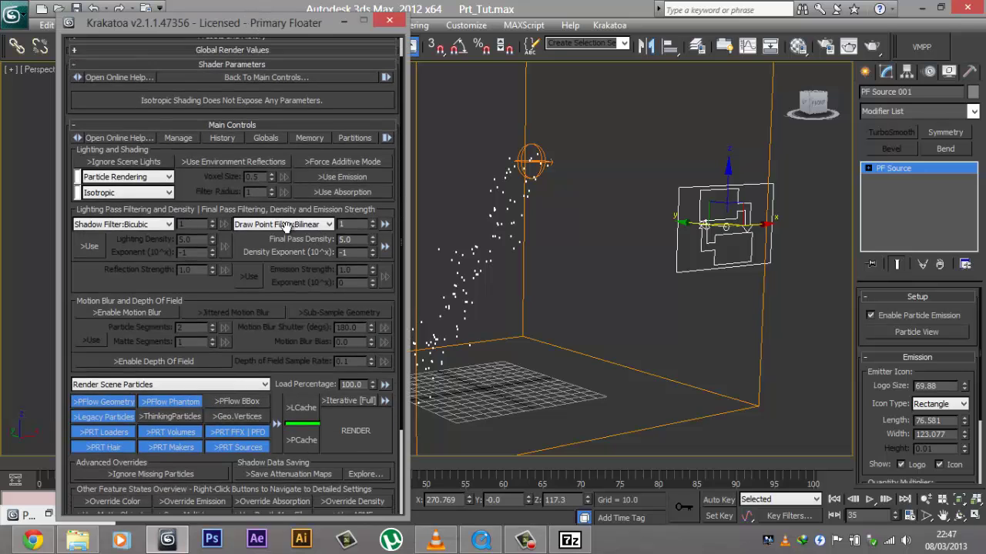
scroll(294, 266, up, 3)
click(317, 190)
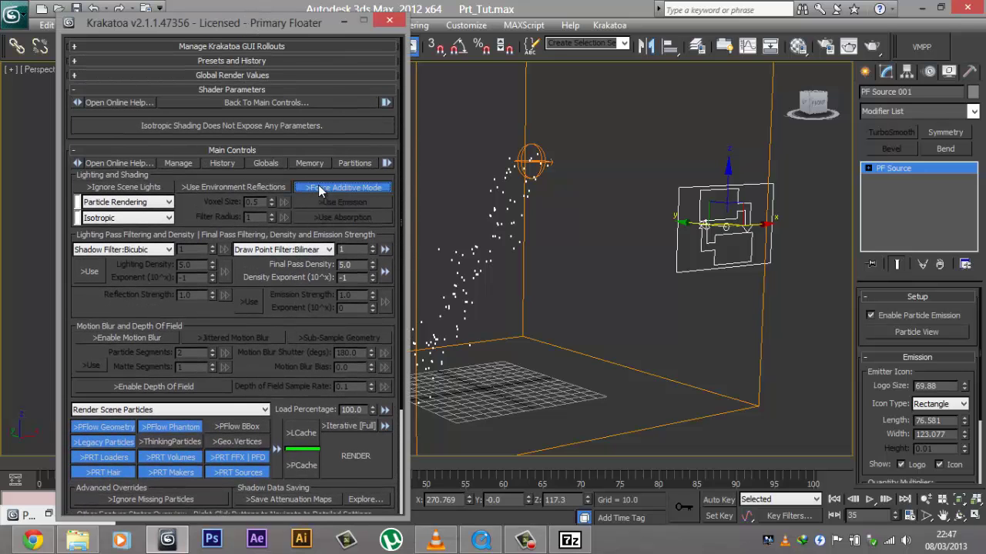
click(154, 332)
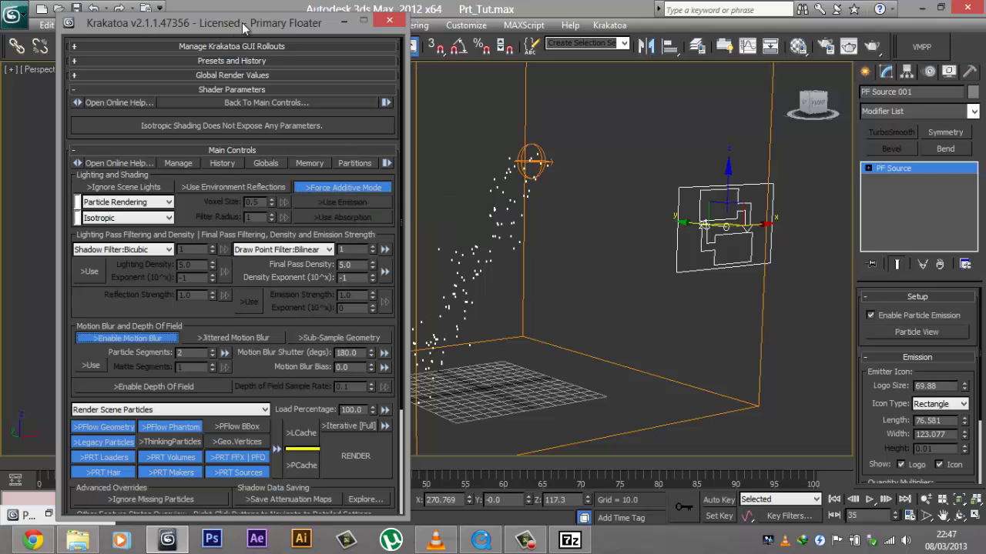
click(363, 21)
- View the particle column from a new angle, go to frame 41, and render the Perspective view with Krakatoa
alt+middle_drag(465, 147, 375, 147)
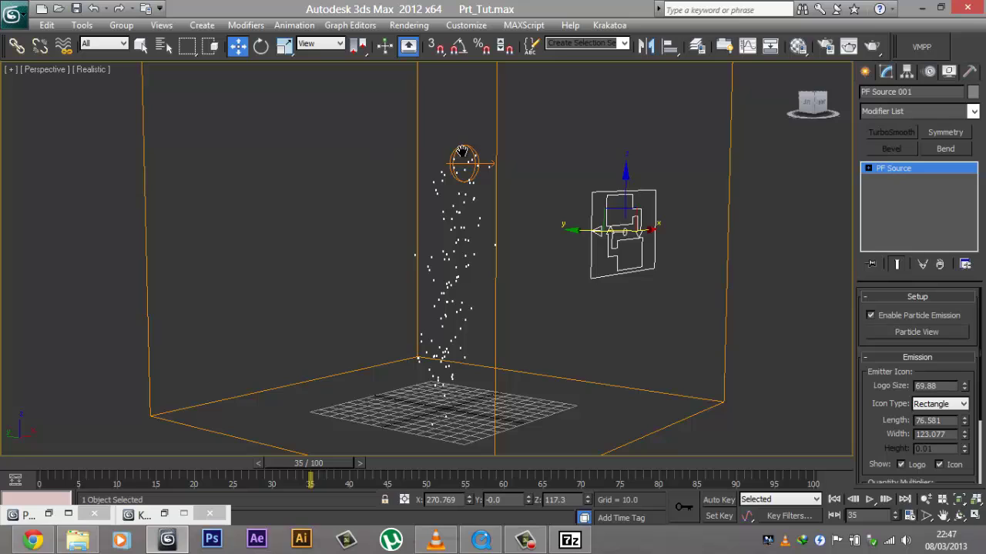
alt+middle_drag(462, 154, 484, 184)
drag(304, 467, 342, 472)
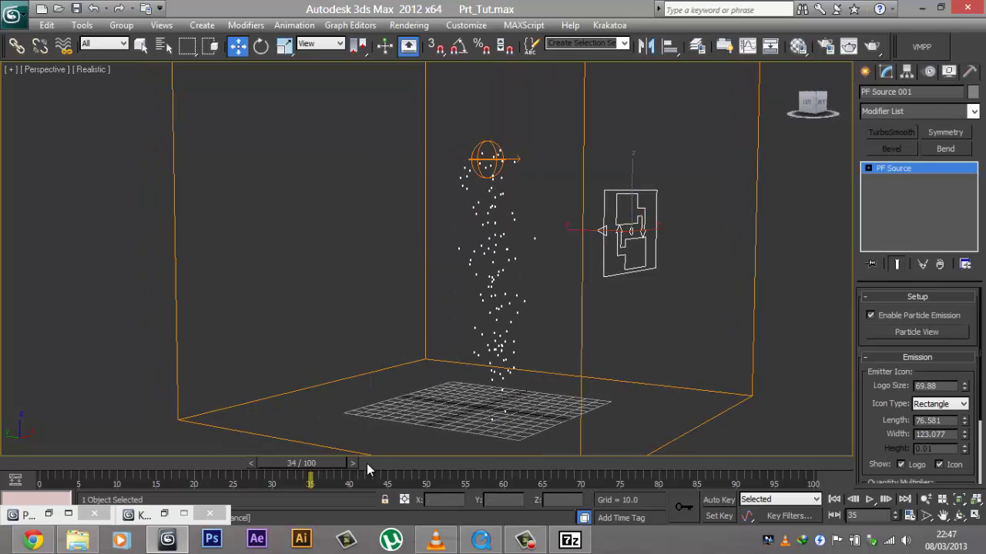
click(367, 463)
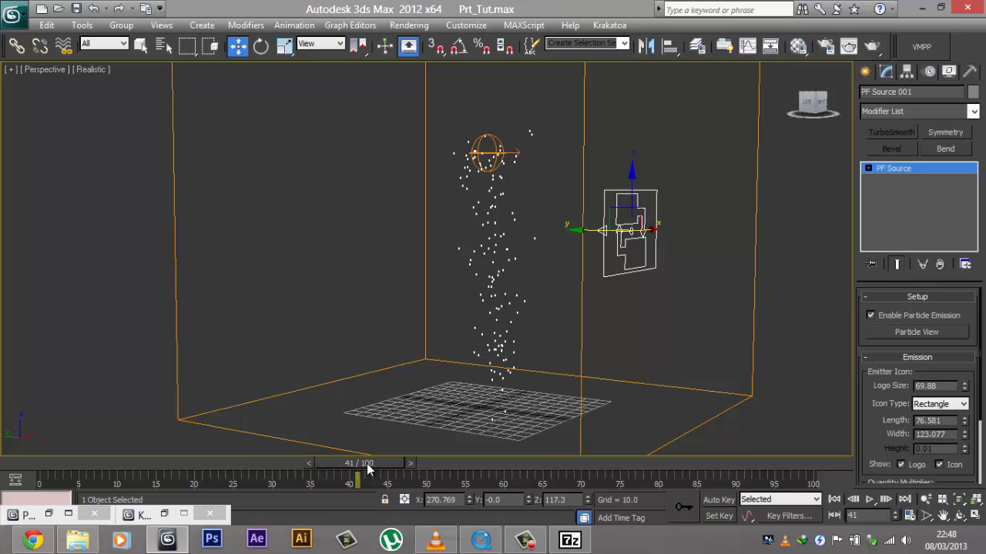
click(868, 48)
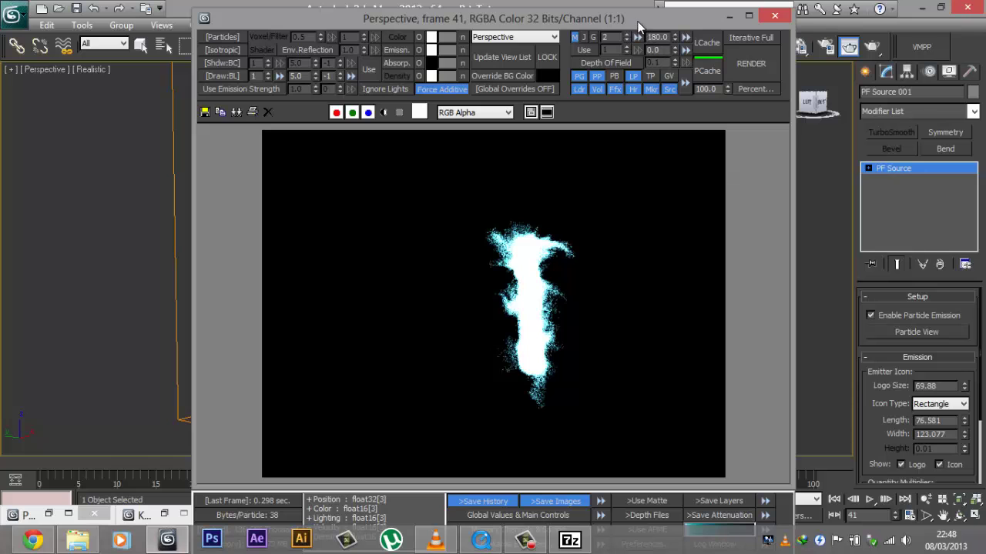
- Close the rendered frame window and clear the selection in the Perspective view
drag(637, 21, 661, 35)
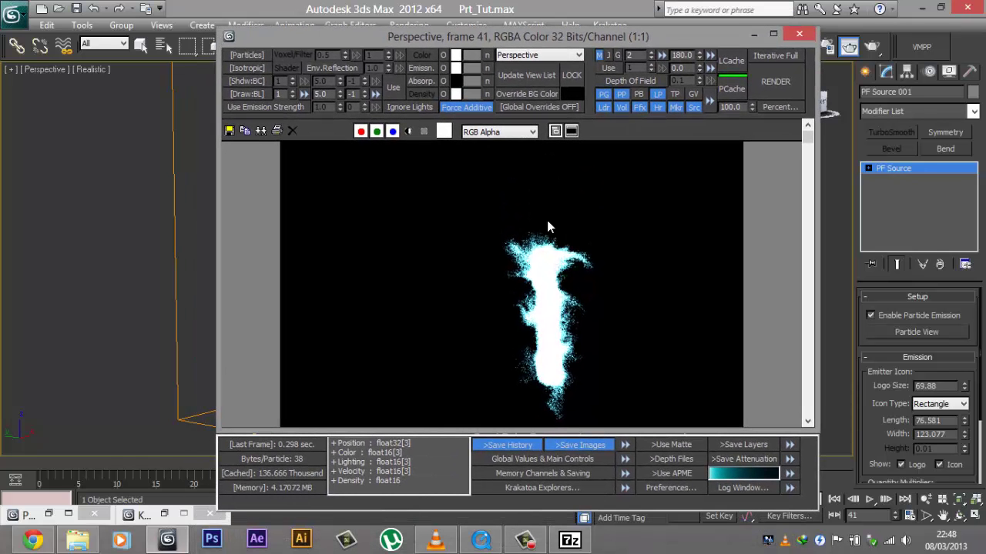
click(799, 33)
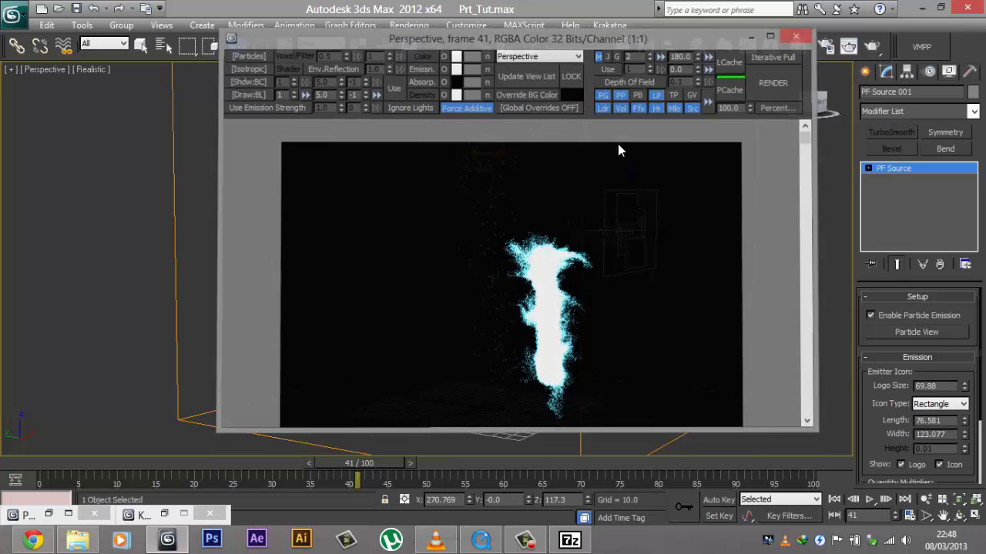
click(439, 192)
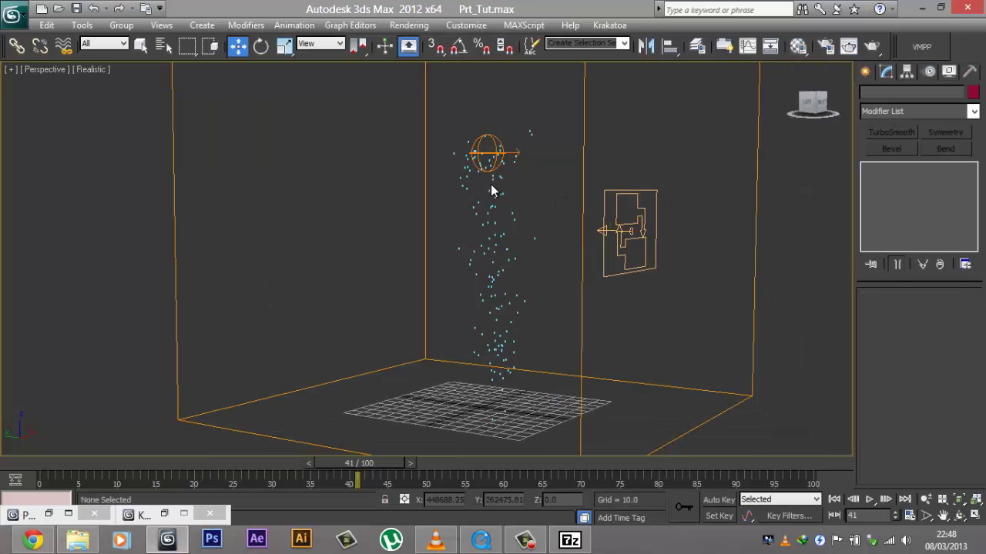
- Reopen Particle View, set the Display 001 operator's particle color to red, and minimize Particle View
click(27, 514)
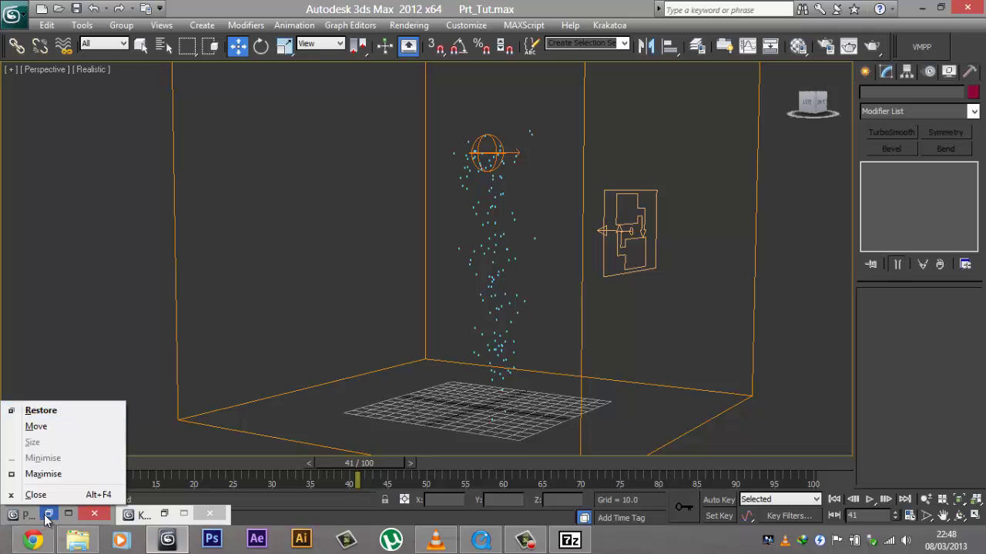
click(46, 515)
click(50, 514)
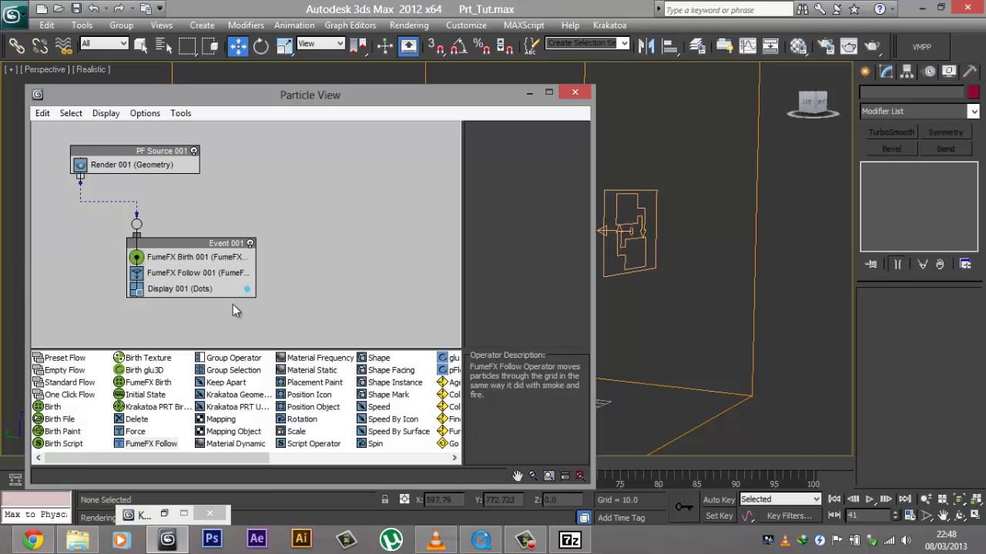
click(247, 290)
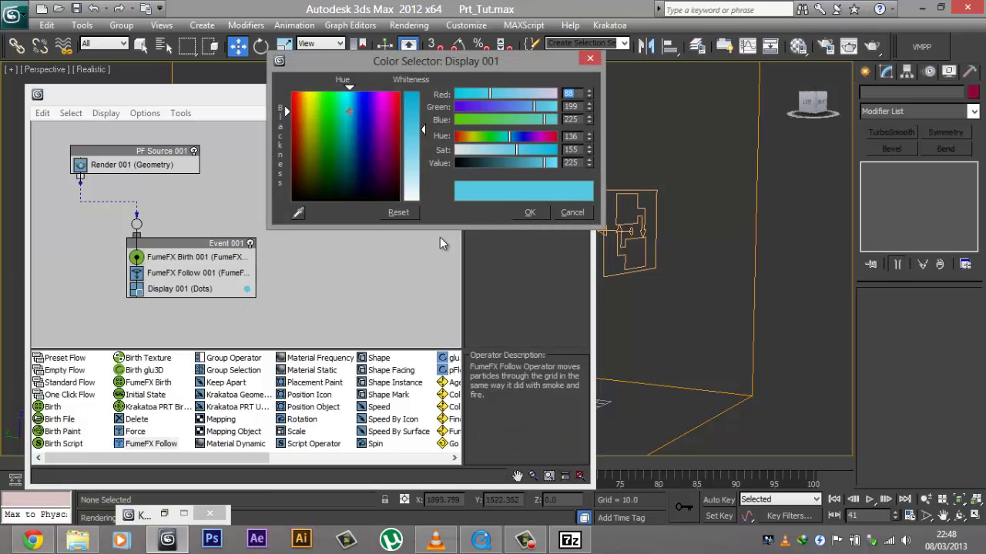
click(368, 94)
click(412, 94)
drag(370, 94, 290, 92)
click(530, 212)
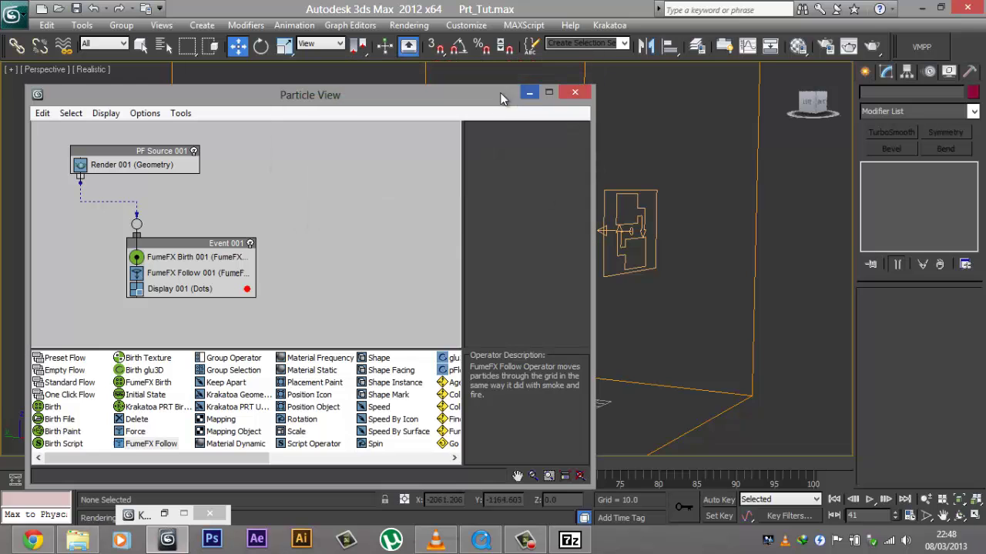
click(520, 99)
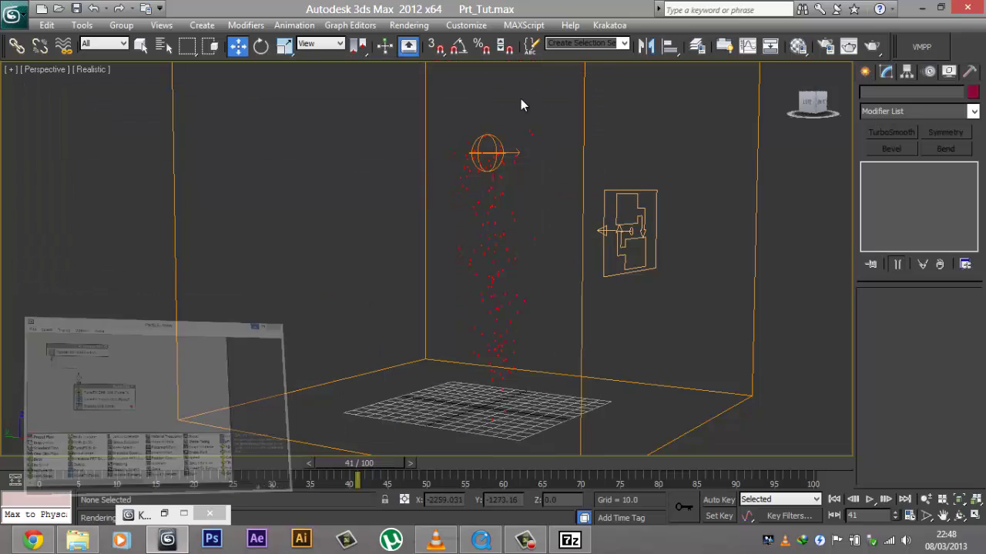
- Render the Perspective view at frame 41, compare it with the My First Particle Sims video, and close the render
click(872, 46)
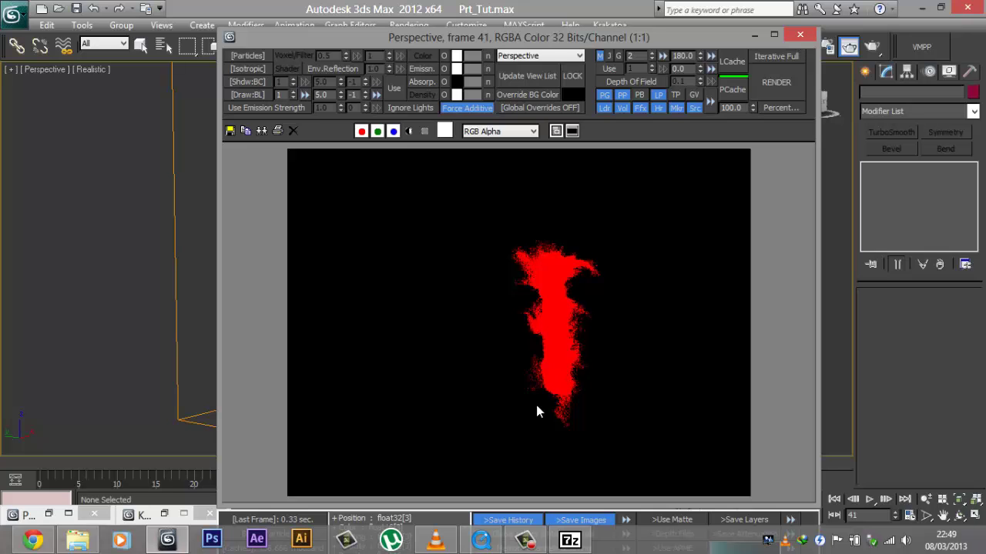
click(480, 539)
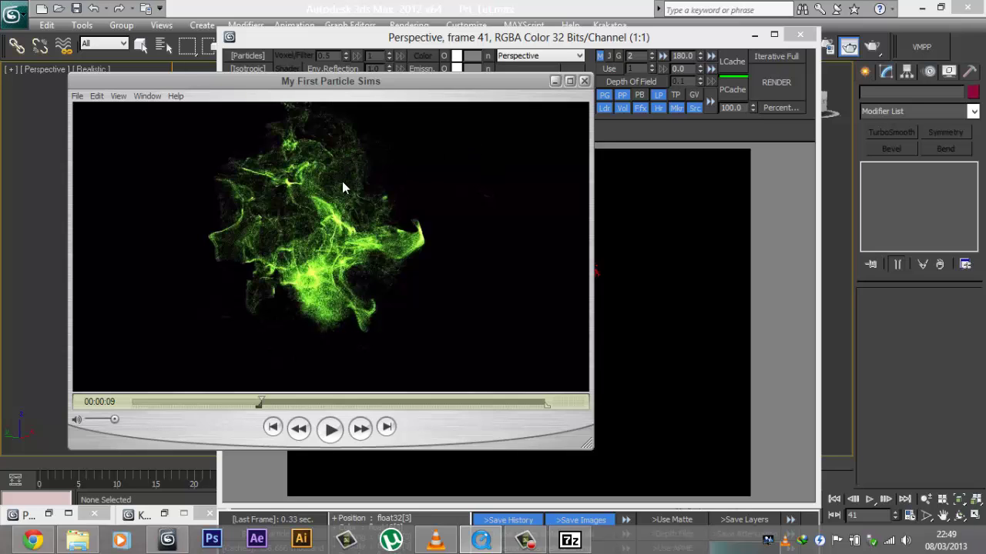
click(640, 244)
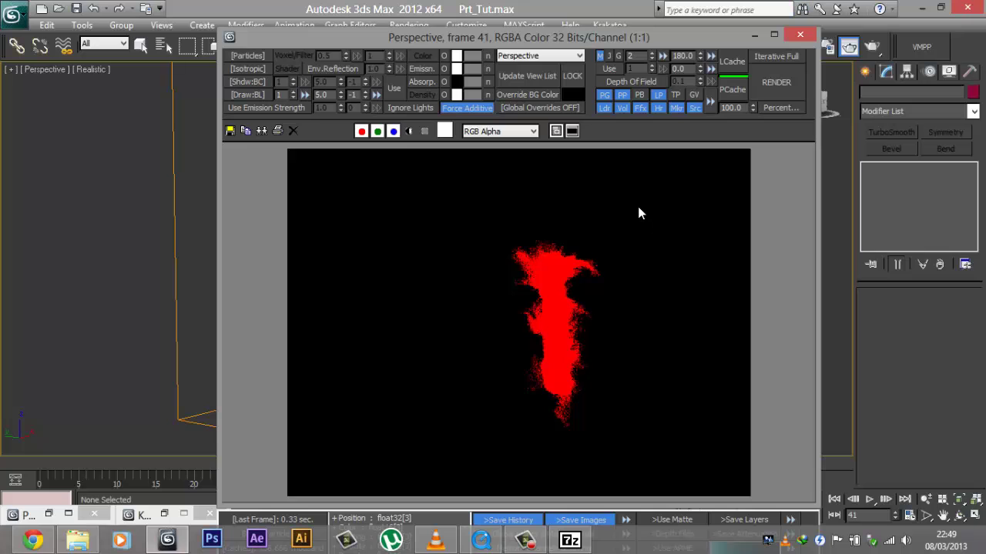
click(799, 35)
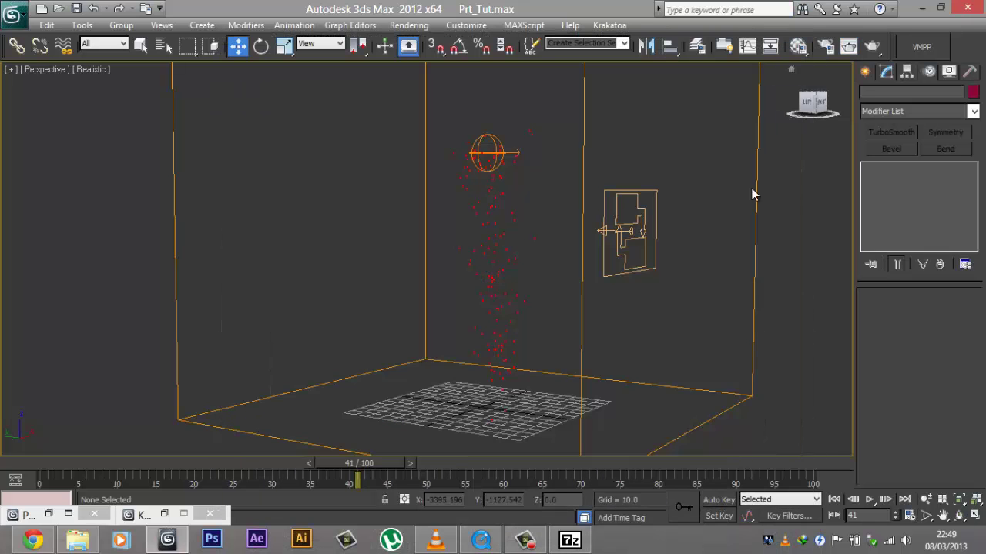
- Set the final pass Density Exponent to -2 in Krakatoa's main controls and render the Perspective view at frame 41
click(164, 513)
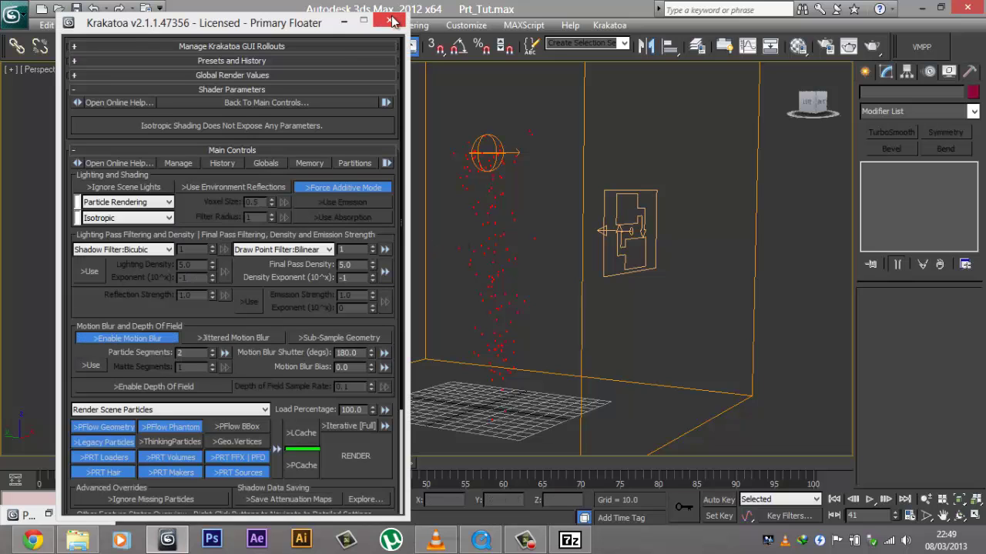
click(394, 17)
click(606, 25)
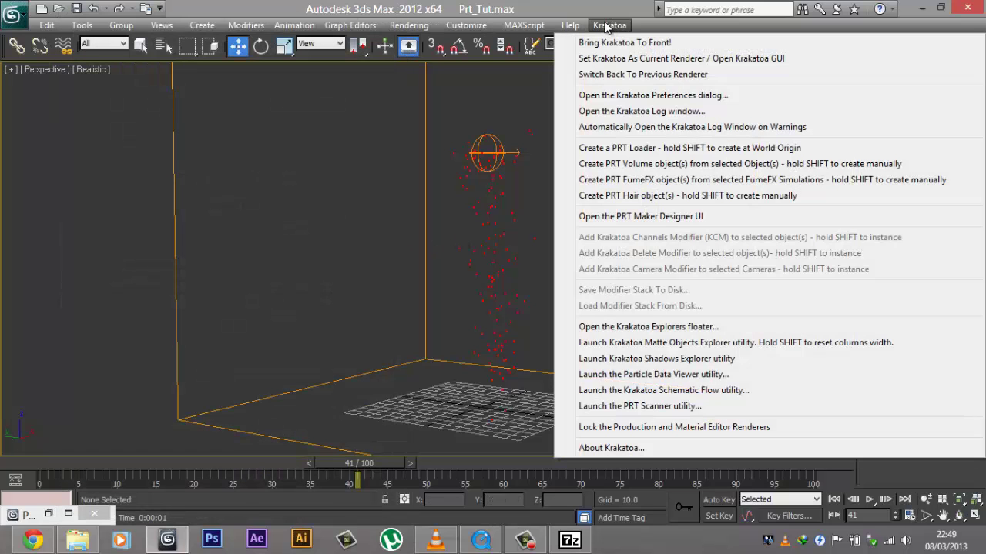
click(625, 42)
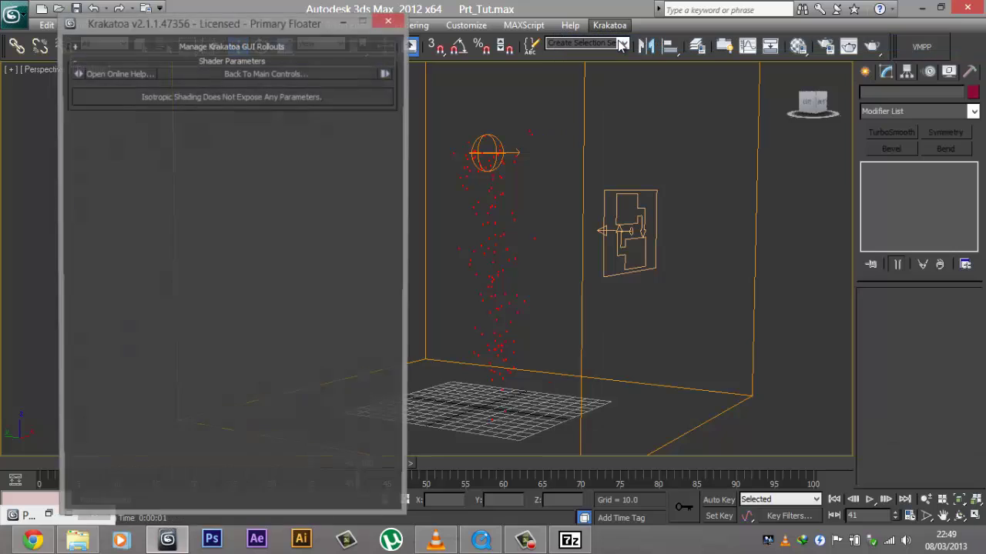
scroll(235, 149, up, 1)
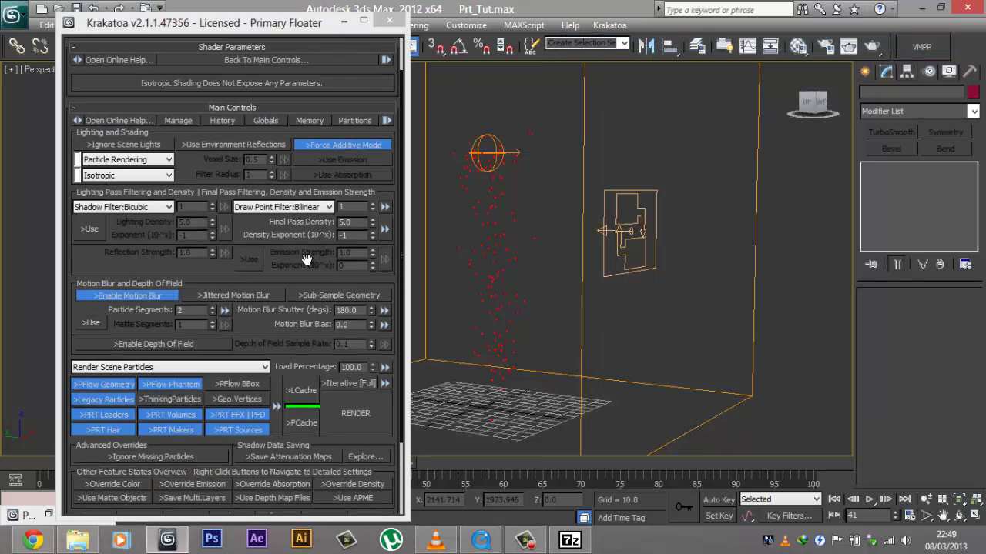
scroll(287, 233, down, 1)
click(345, 221)
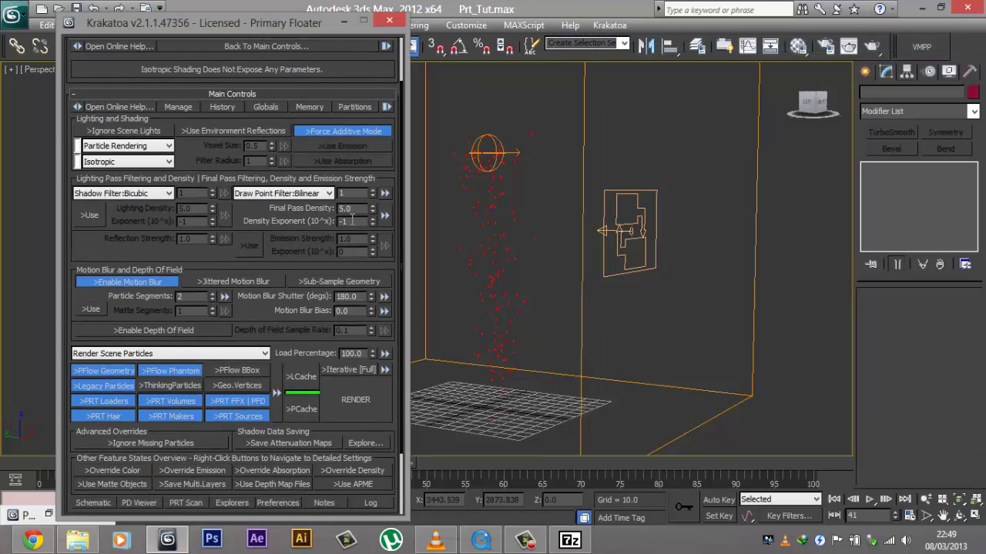
click(870, 45)
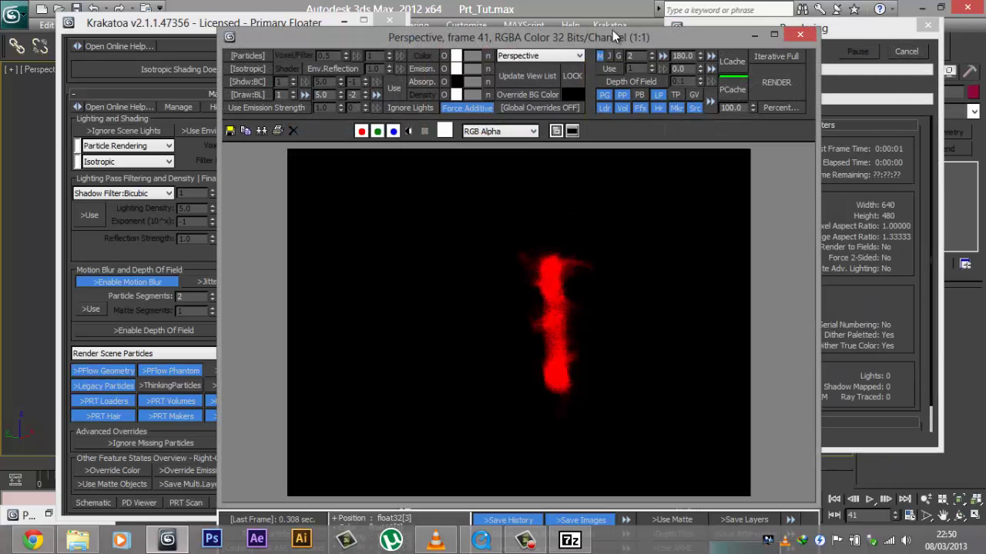
- Set Krakatoa's Final Pass Density to 1.0 and render frame 41 again
drag(594, 48, 627, 22)
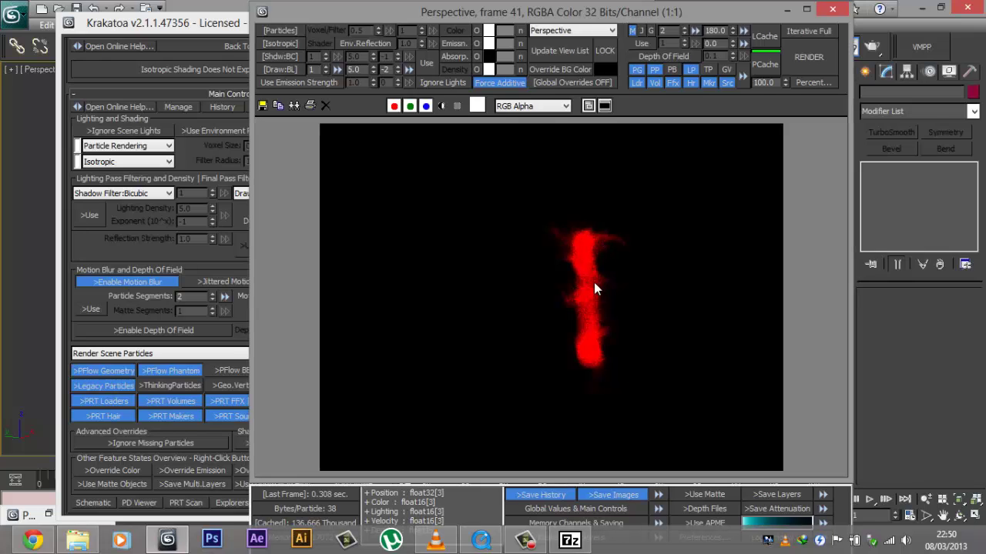
click(164, 253)
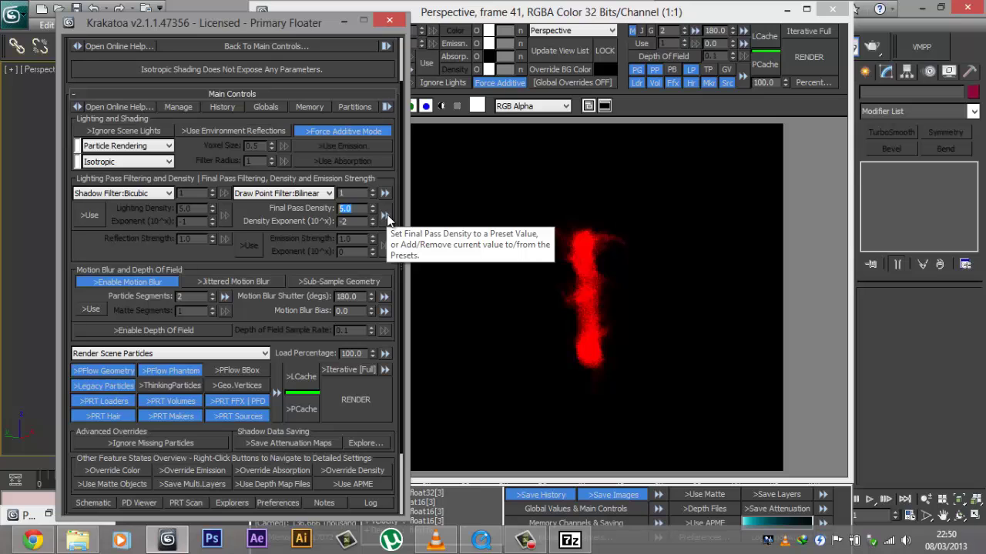
click(807, 58)
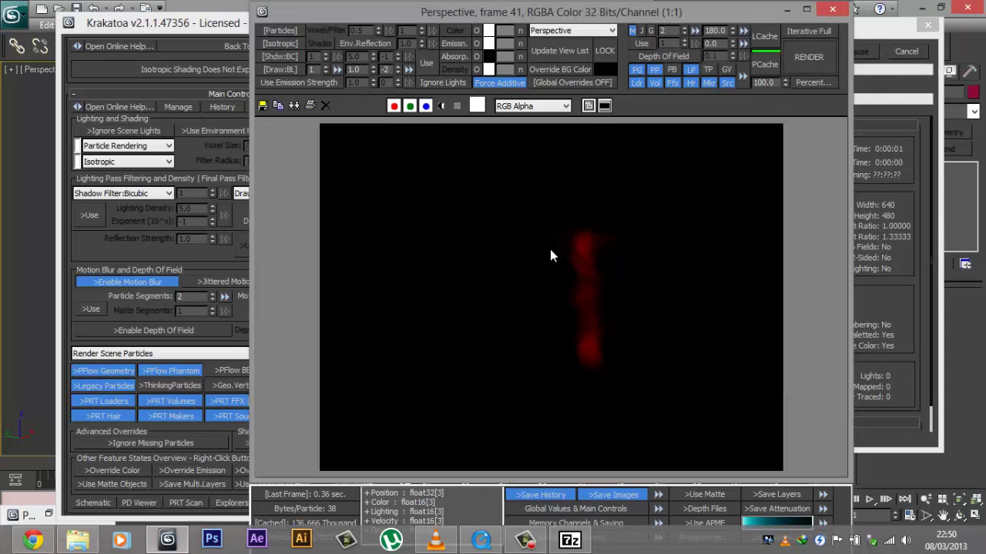
- Disable Motion Blur and set Final Pass Density to 3.0 in Krakatoa, checking frame 41 with a new render
click(168, 271)
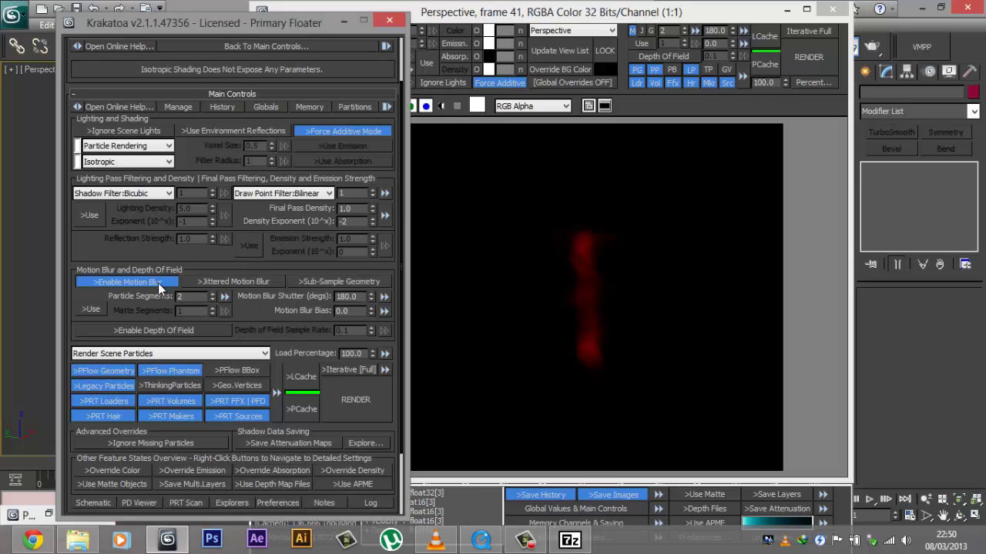
click(158, 283)
key(Tab)
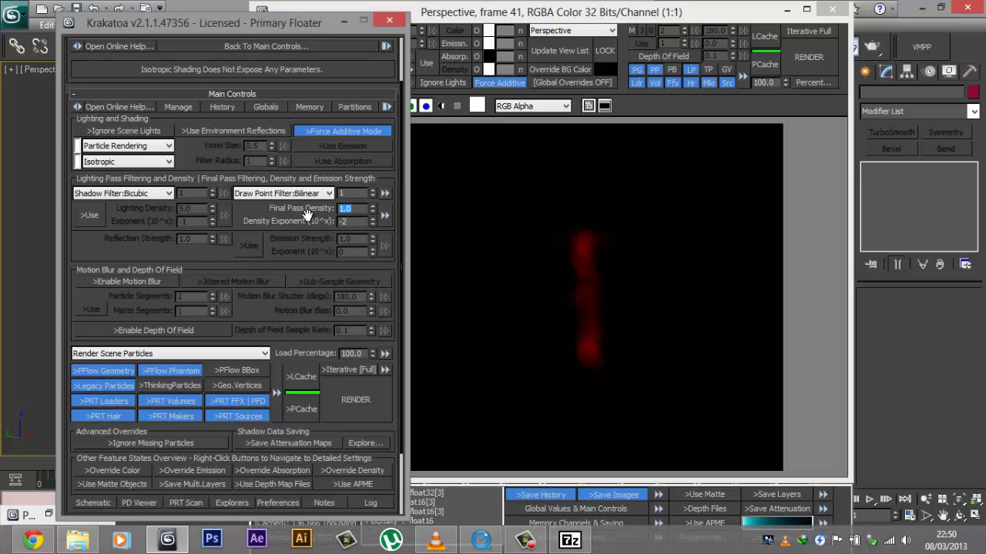
text(3)
key(Return)
click(781, 44)
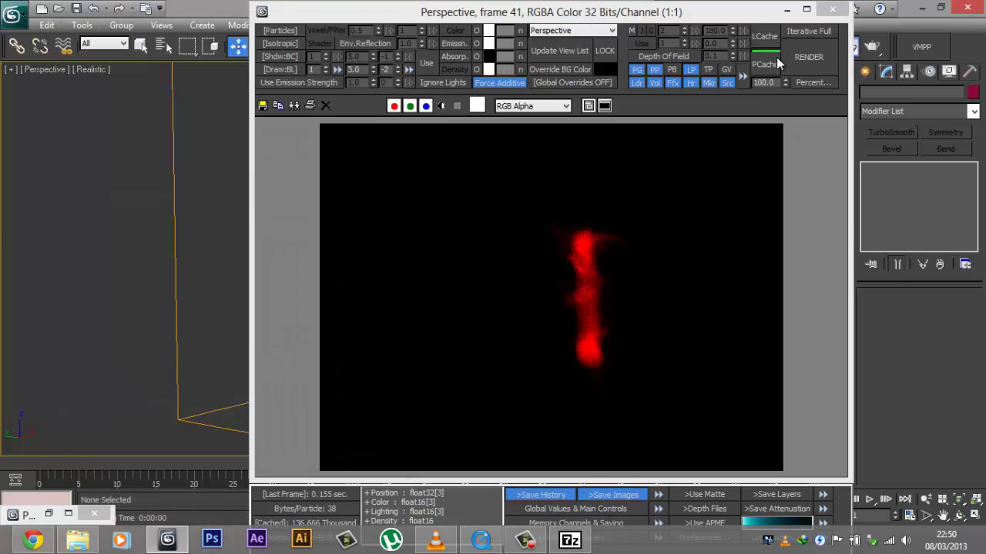
click(832, 10)
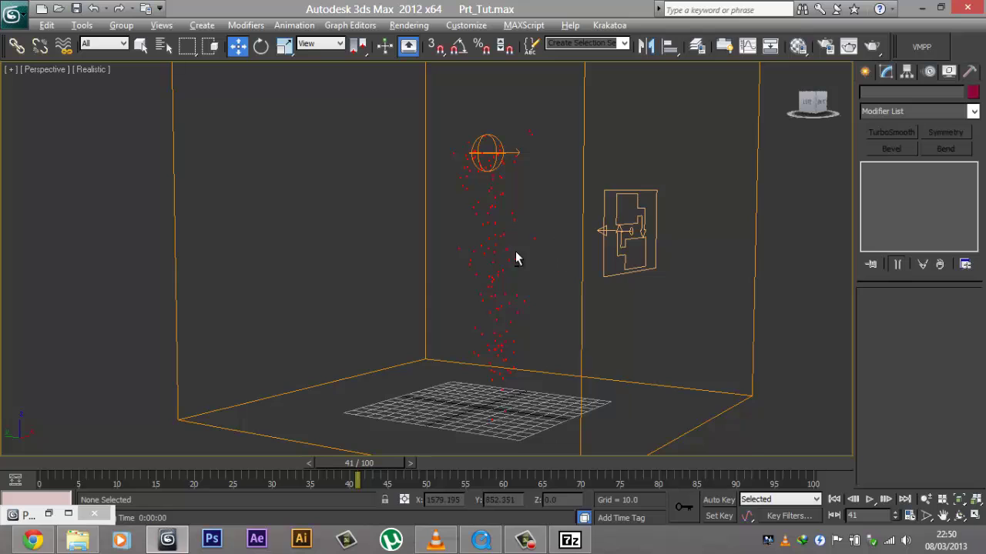
- Inspect the particle stream from another angle and the My First Particle Sims video at 00:00:10, and minimize the video player
alt+middle_drag(515, 259, 458, 293)
alt+middle_drag(588, 312, 566, 316)
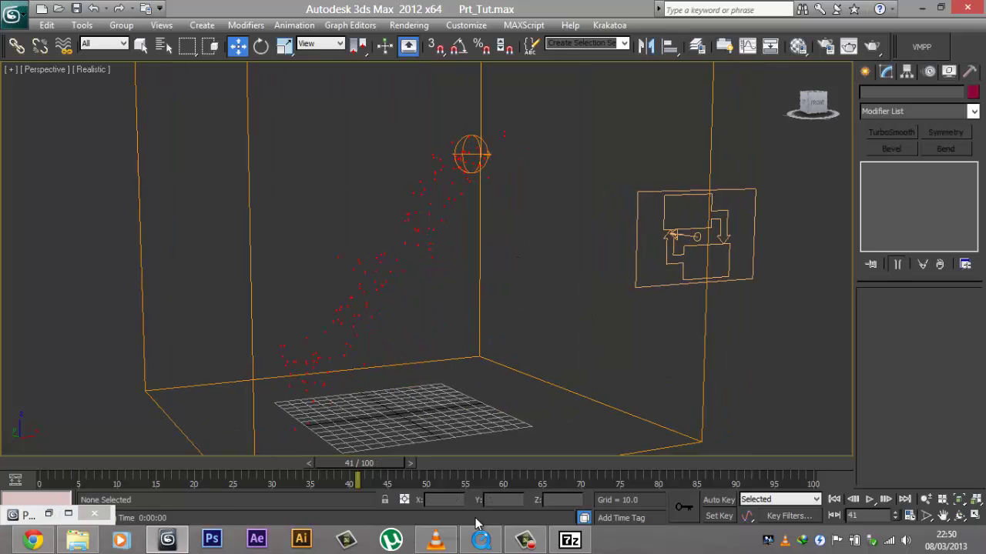
click(479, 542)
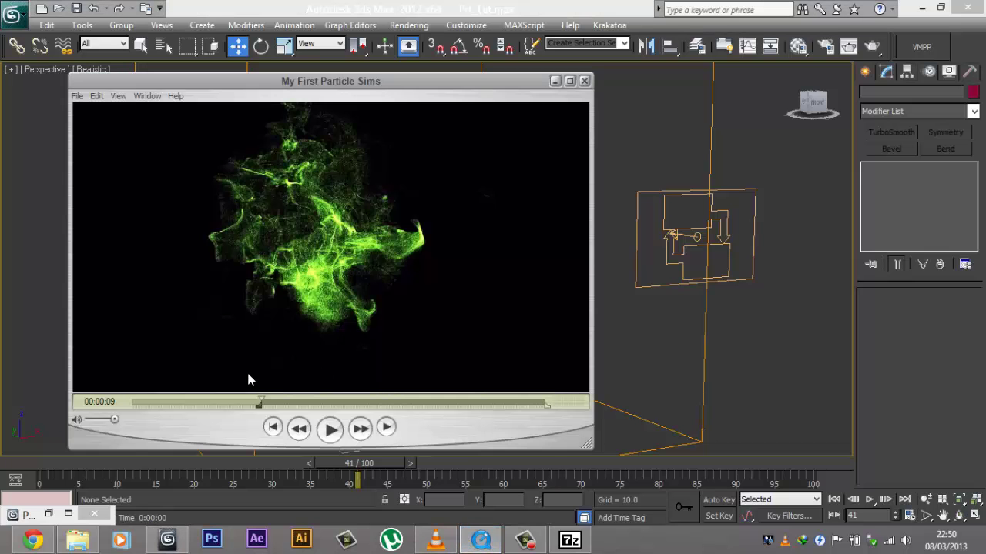
mouse_move(288, 406)
mouse_down()
mouse_move(257, 405)
mouse_move(276, 404)
mouse_up()
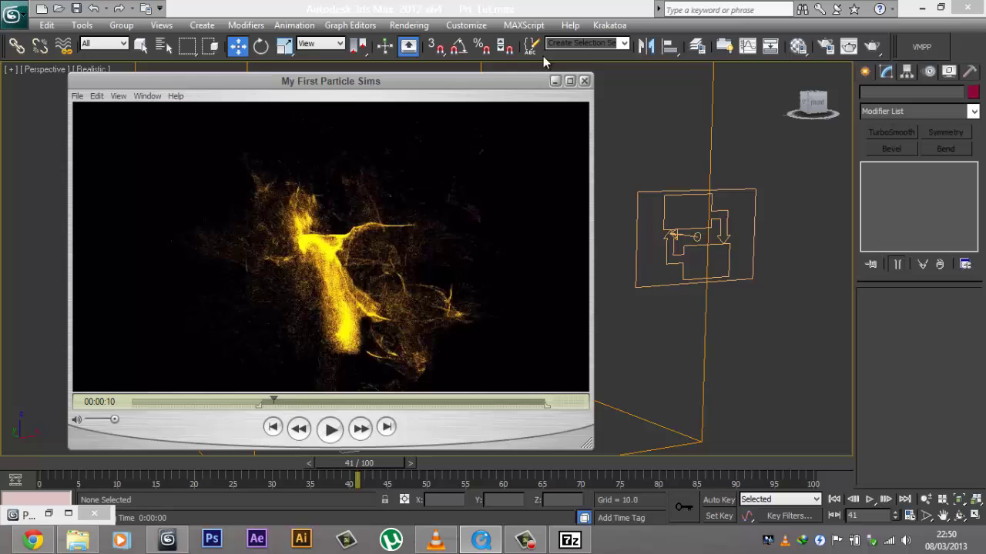
click(555, 81)
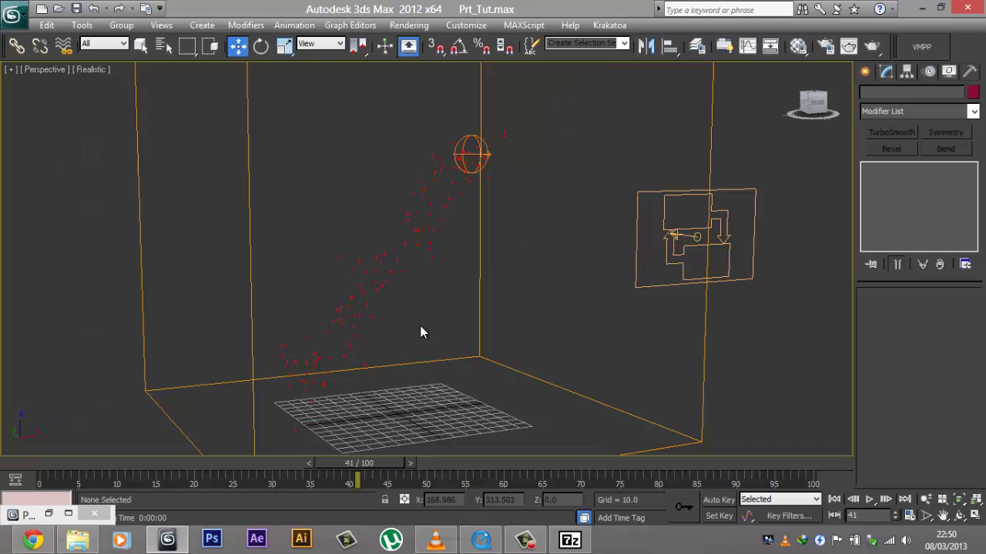
- In the Material Editor, set the first material's diffuse color to pure red (255, 0, 0)
key(m)
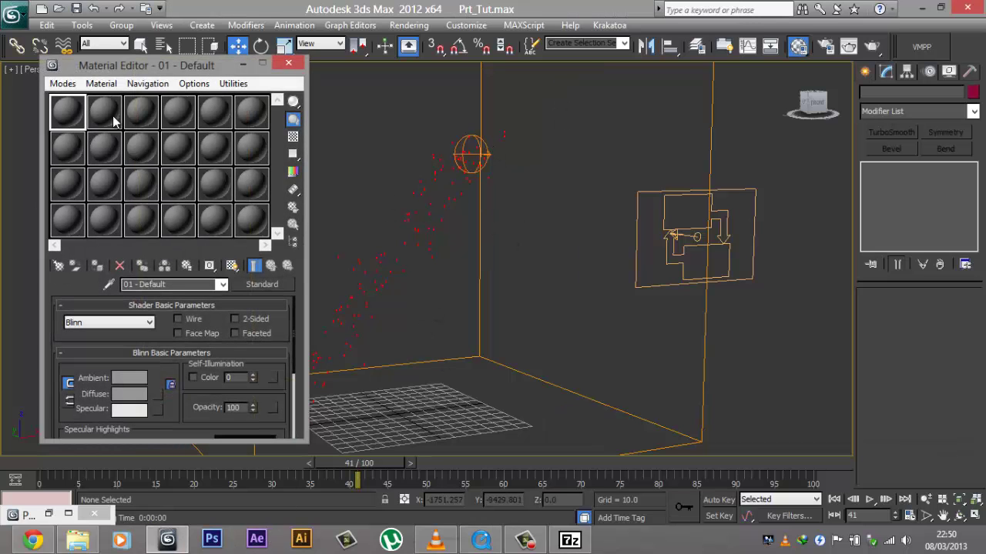
drag(119, 68, 685, 58)
click(694, 384)
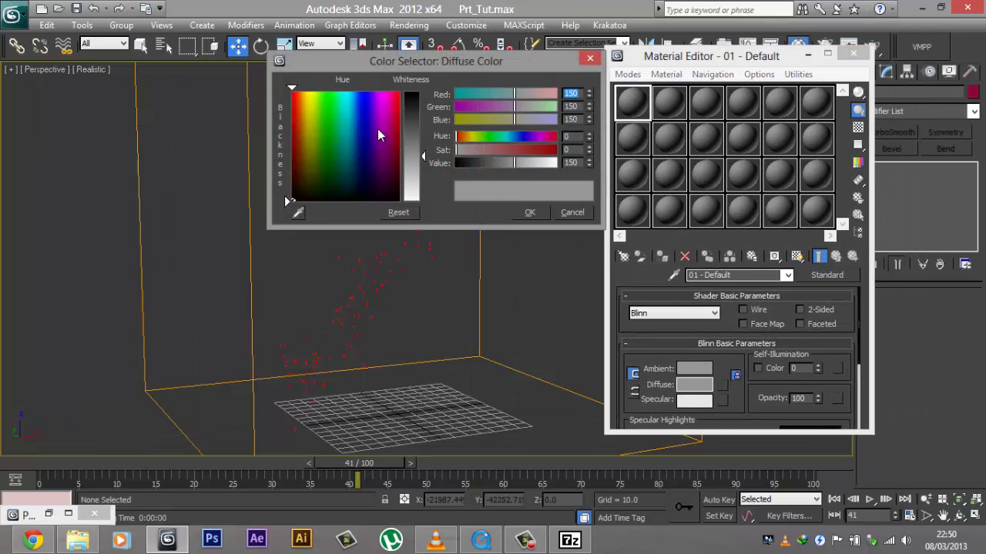
click(423, 152)
drag(423, 152, 423, 91)
click(530, 213)
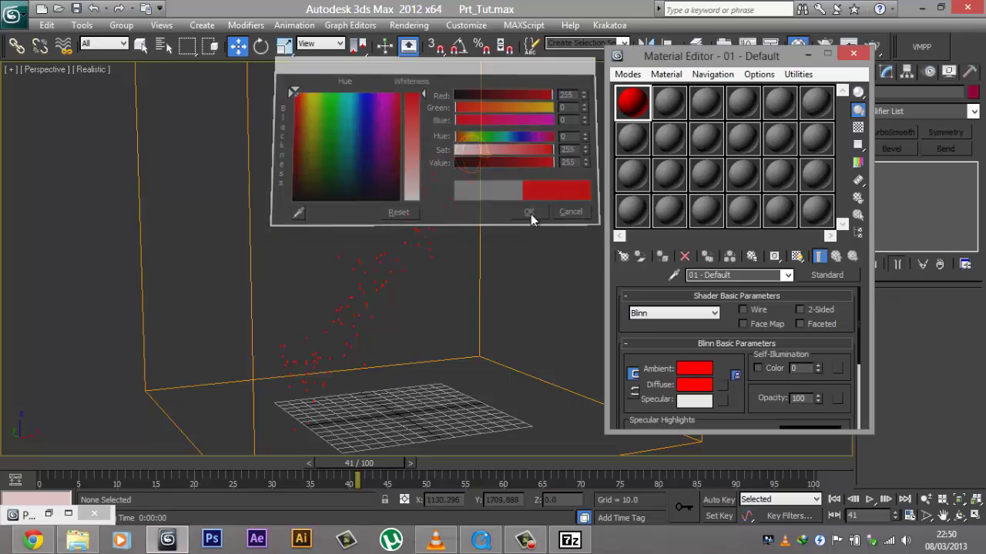
- Add a Material Static operator to Event 001 in Particle View and assign it the red material as an instance
key(6)
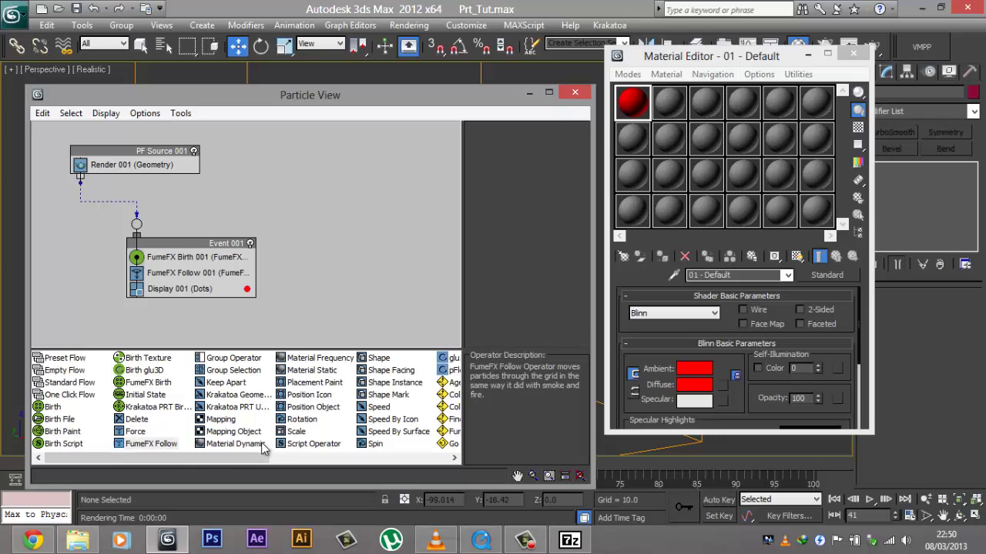
drag(308, 370, 204, 286)
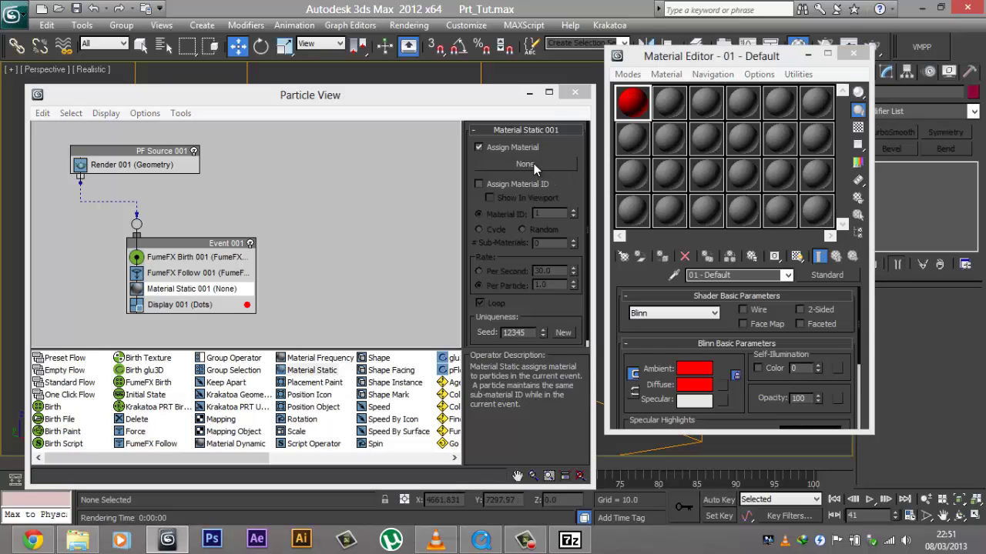
drag(534, 163, 534, 164)
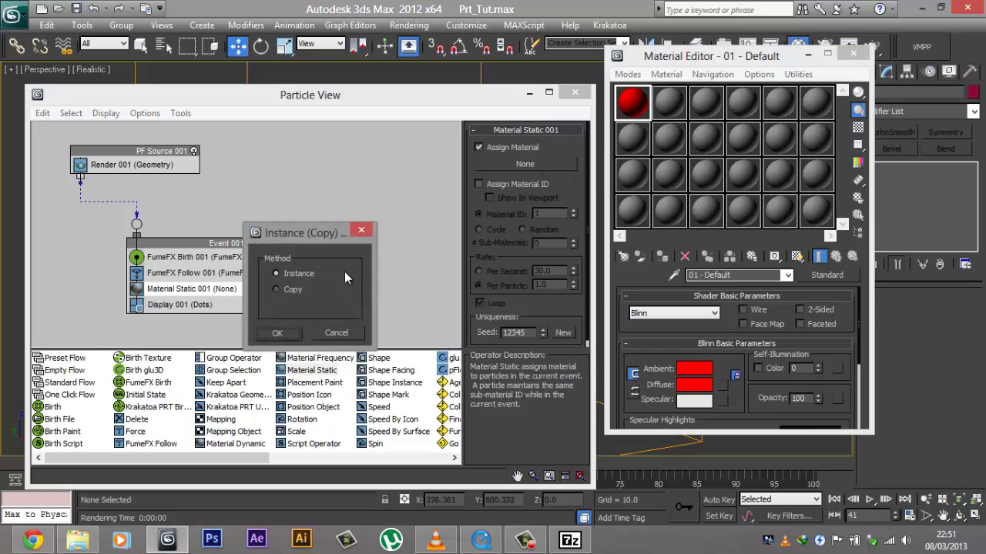
click(284, 333)
- Render frame 41 of the Perspective view to check the particle color, and minimize Particle View and the Material Editor
right_click(457, 68)
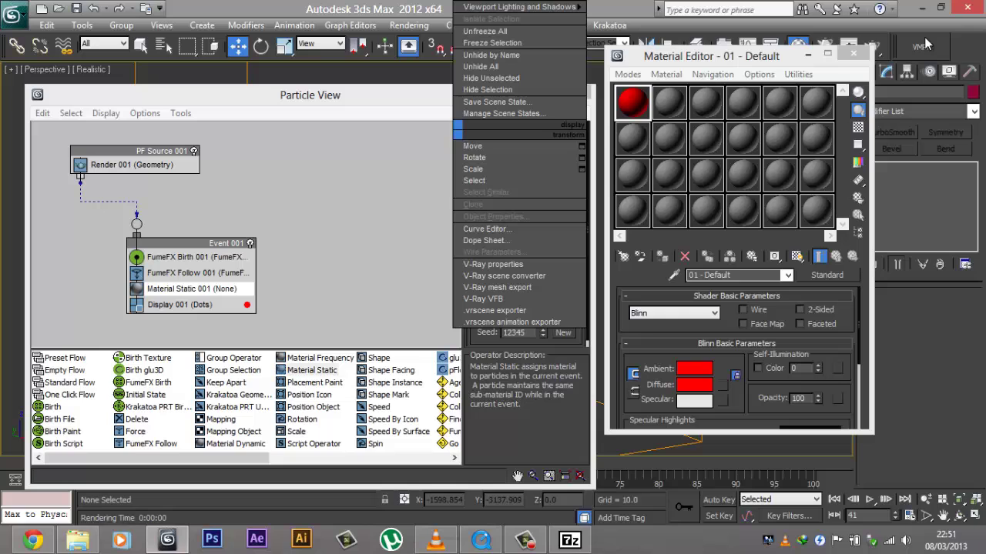
click(874, 48)
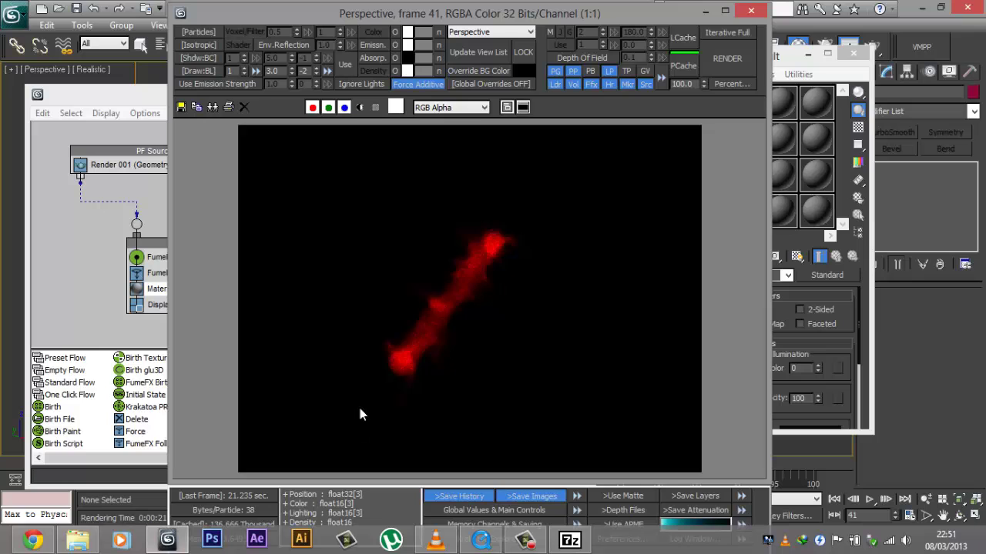
click(751, 11)
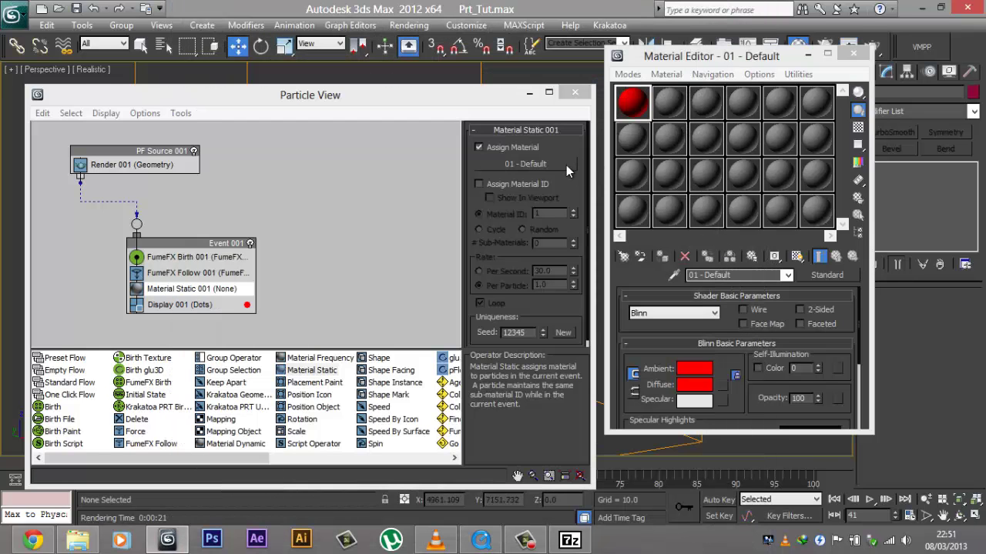
click(529, 93)
click(808, 55)
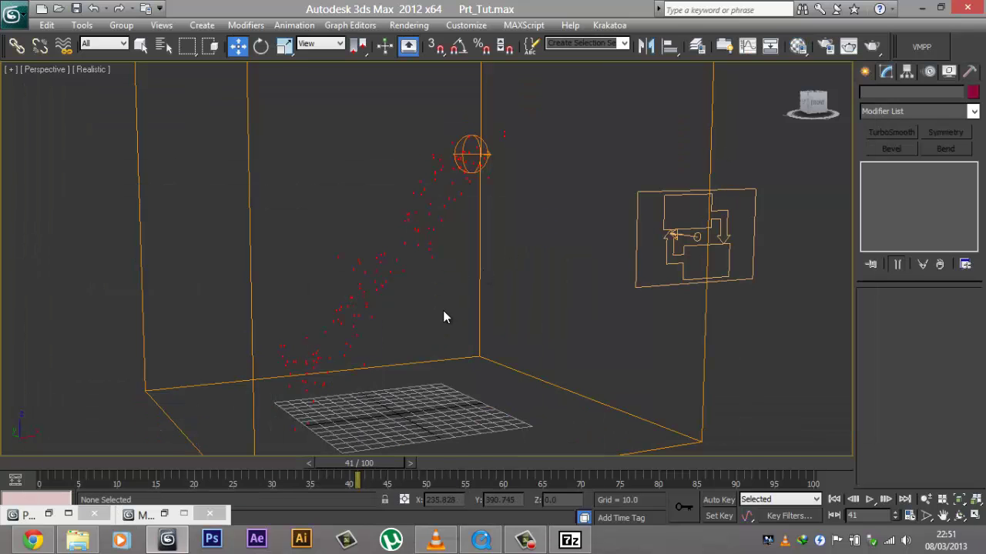
- Advance the animation to frame 58 to examine the particle stream around the moving emitter
alt+middle_drag(443, 312, 439, 312)
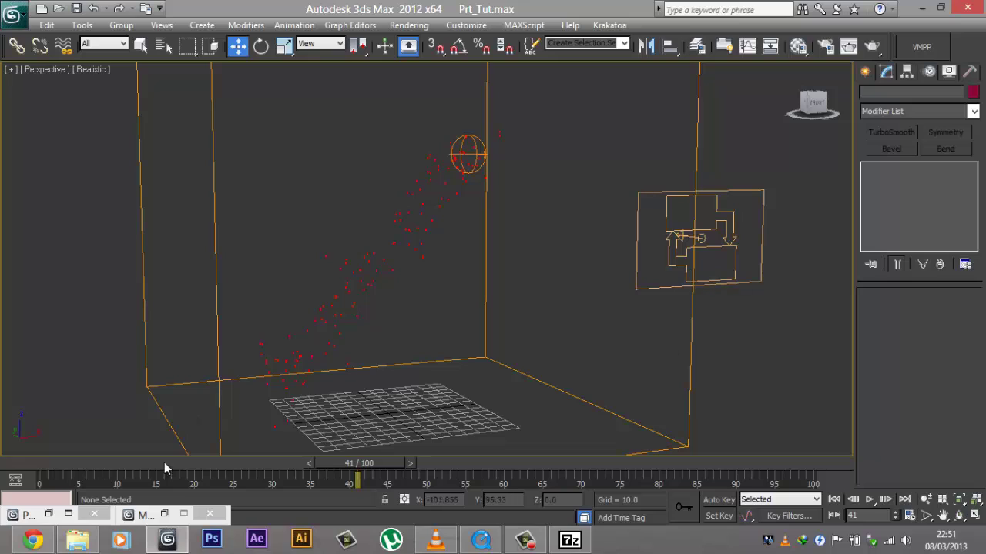
drag(336, 464, 395, 465)
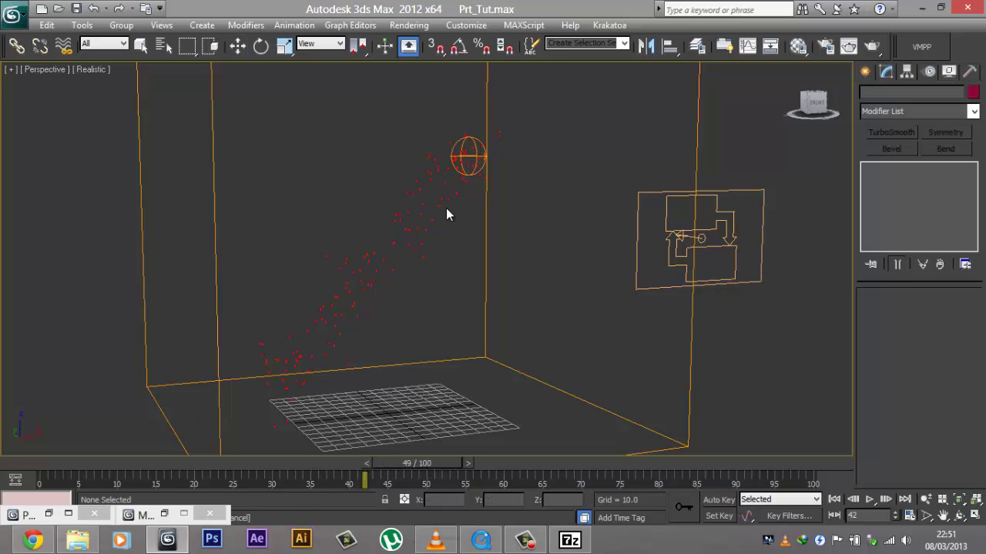
key(/)
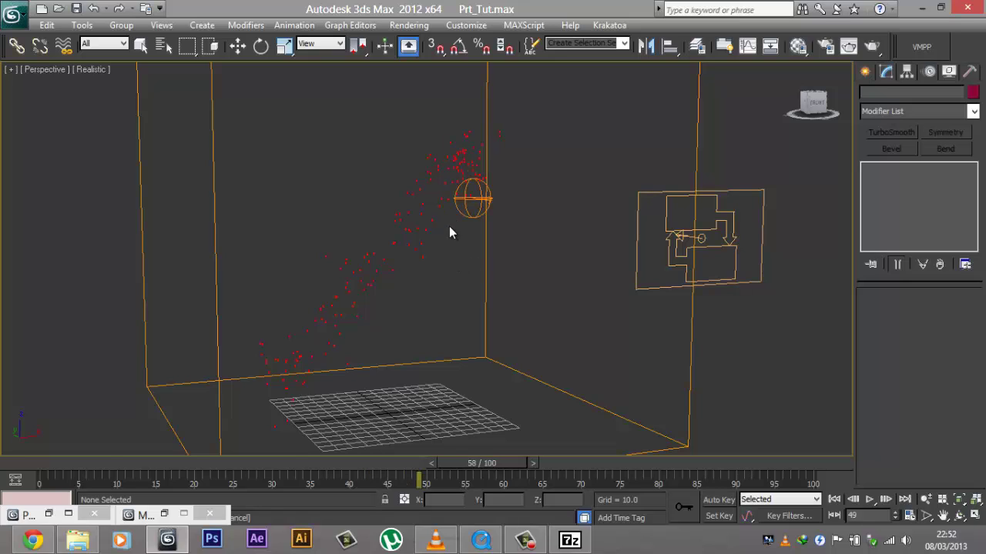
- Review the settings of the FumeFX Birth, FumeFX Follow, Material Static and Display operators of PF Source 001
click(690, 214)
key(w)
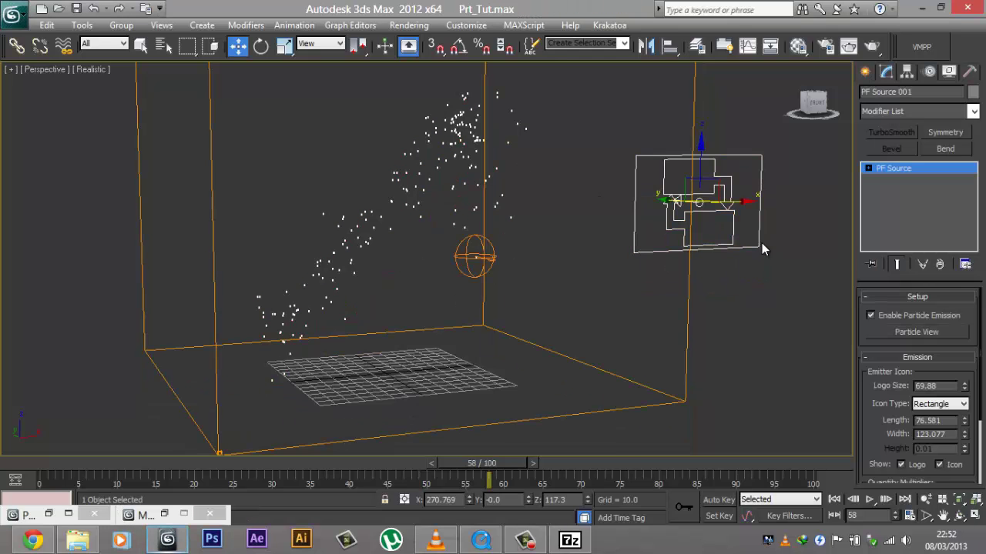
click(898, 333)
click(221, 272)
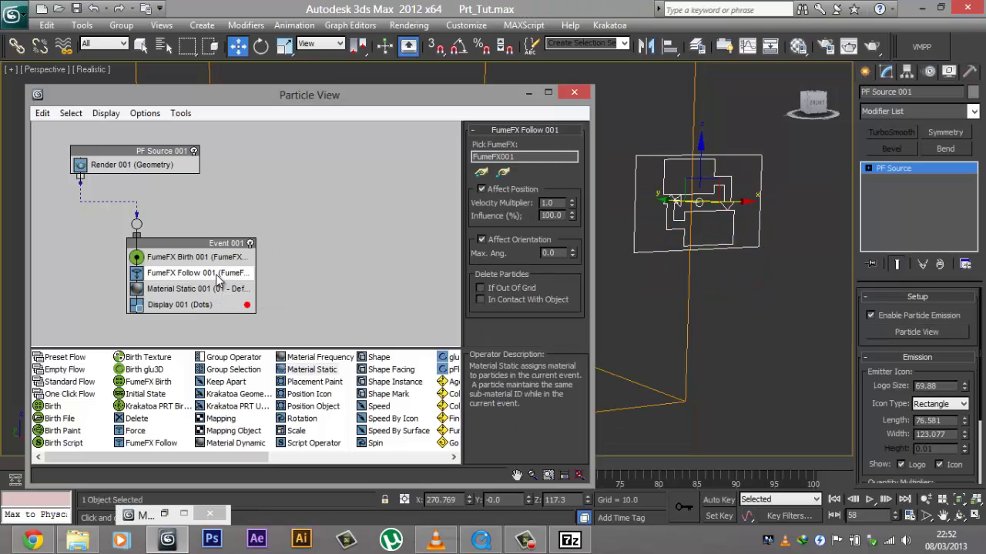
click(200, 289)
click(185, 304)
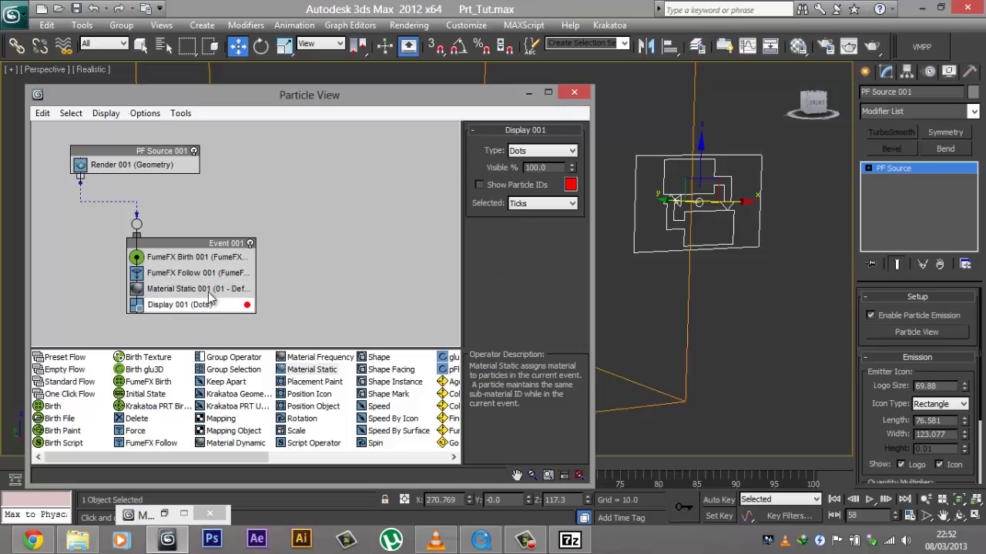
click(188, 289)
click(209, 257)
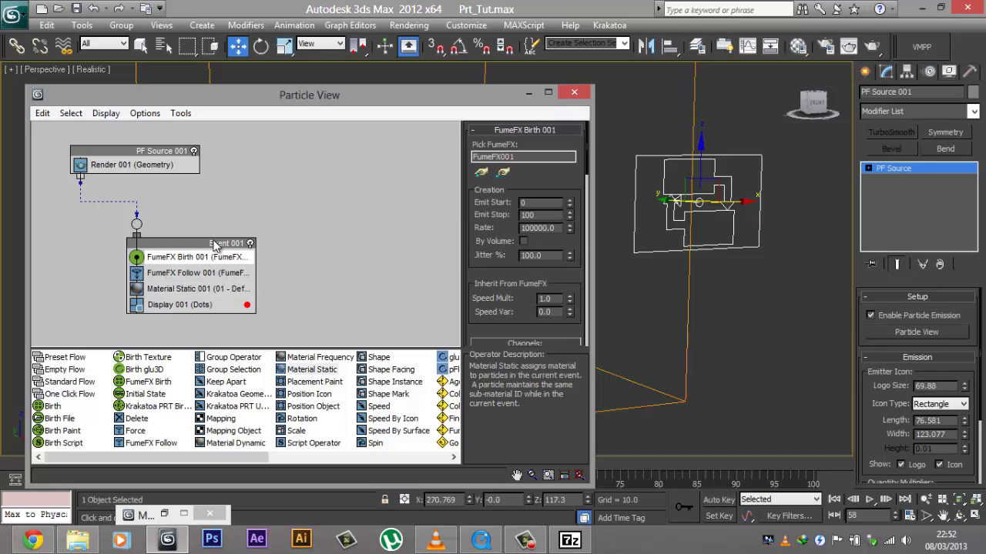
click(231, 289)
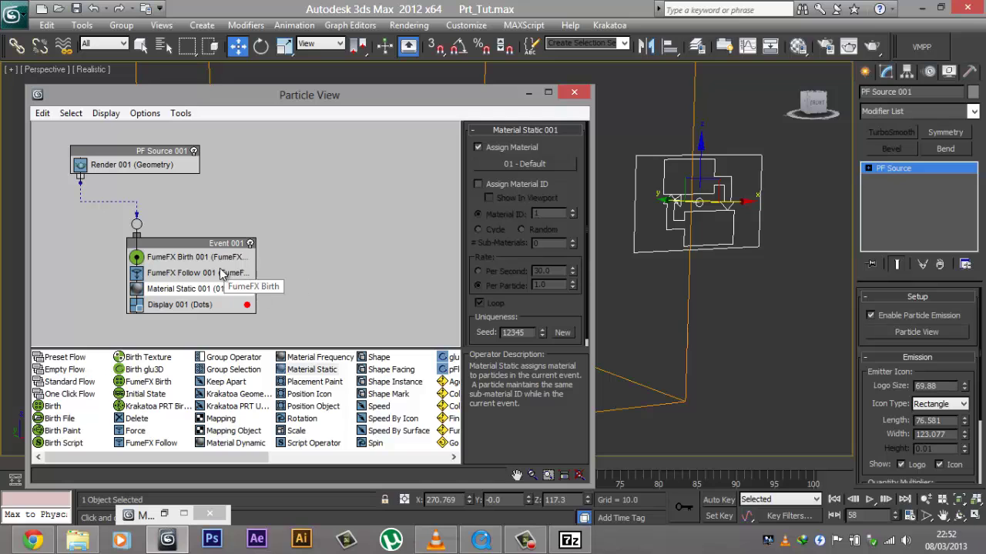
click(528, 94)
- Scrub through the My First Particle Sims video to examine its particle colors, and minimize the video player
alt+middle_drag(402, 264, 462, 278)
click(497, 547)
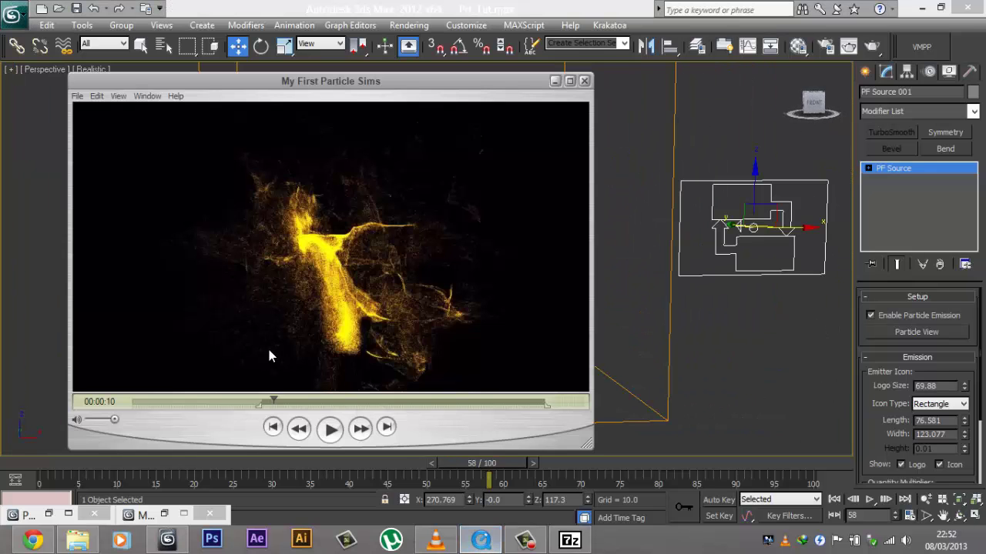
click(265, 401)
drag(267, 401, 315, 401)
click(554, 81)
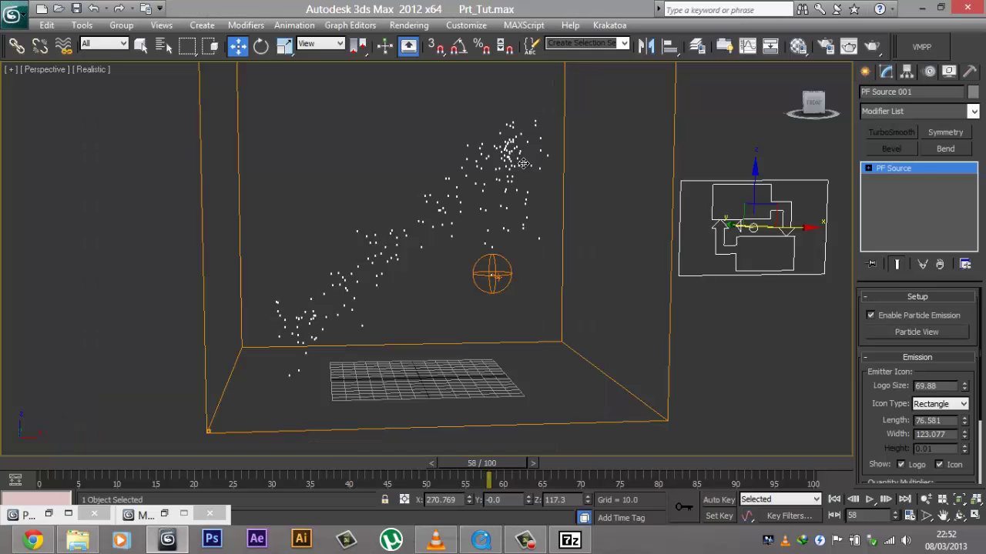
- Reopen the Material Editor, move the animation to frame 0 and disable particle emission for PF Source 001
scroll(523, 166, down, 2)
alt+middle_drag(524, 165, 473, 136)
key(m)
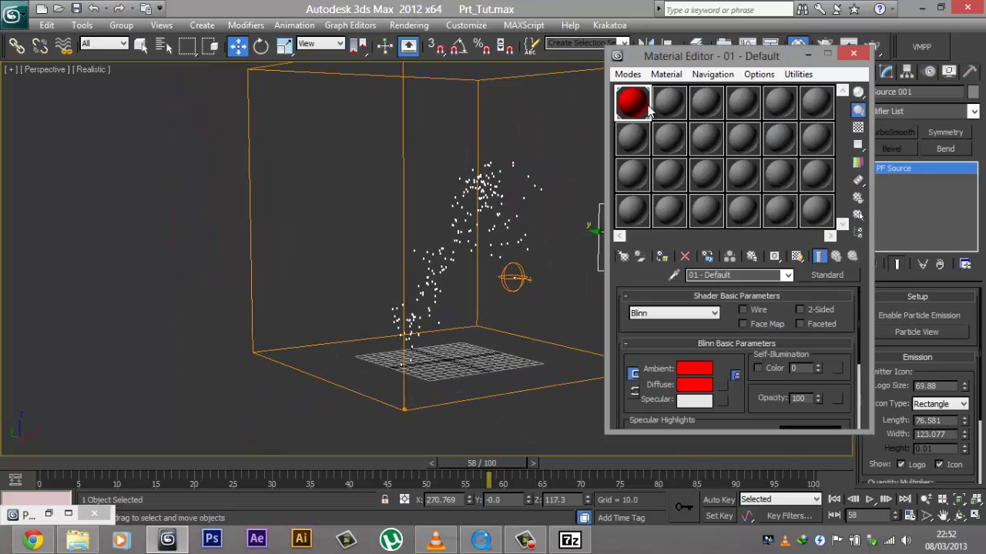
drag(668, 56, 591, 52)
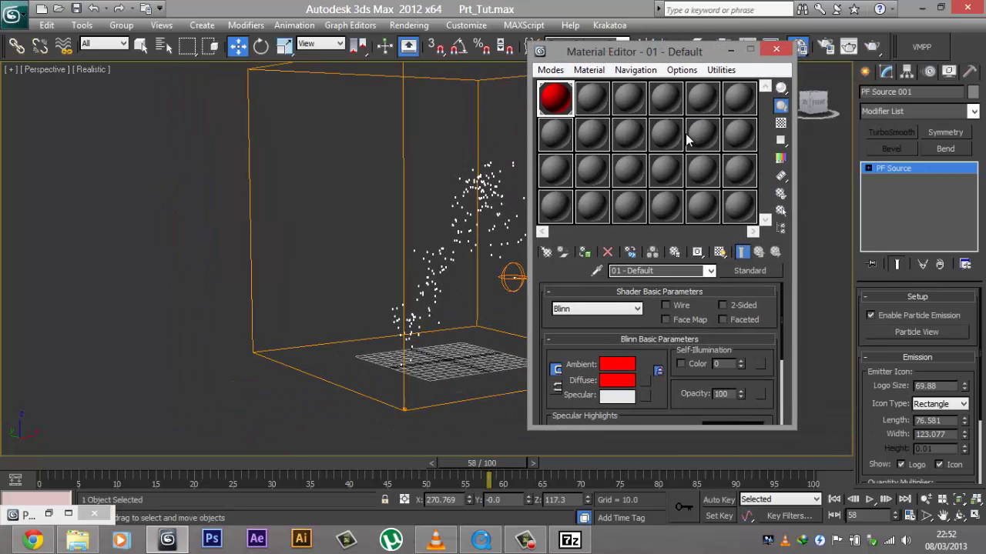
drag(501, 463, 176, 462)
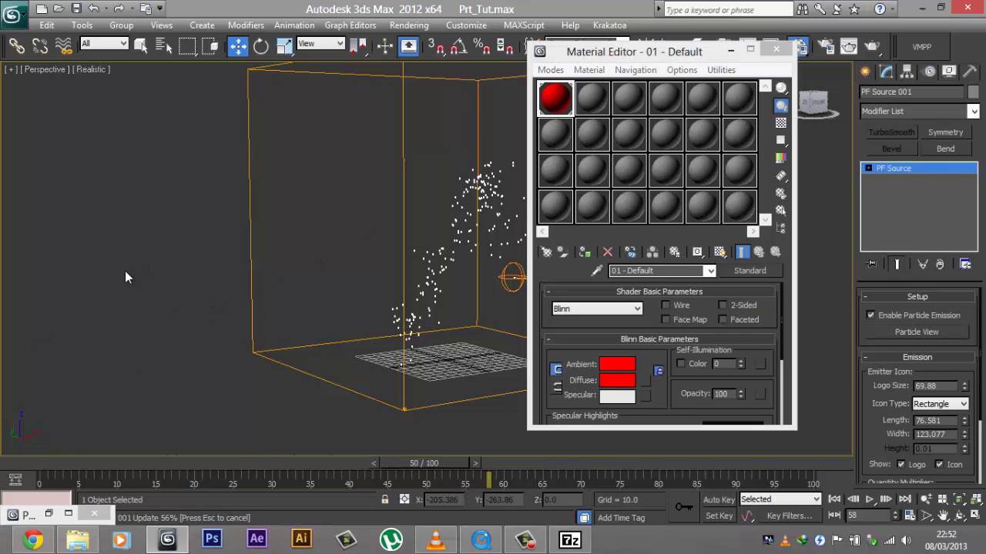
click(606, 54)
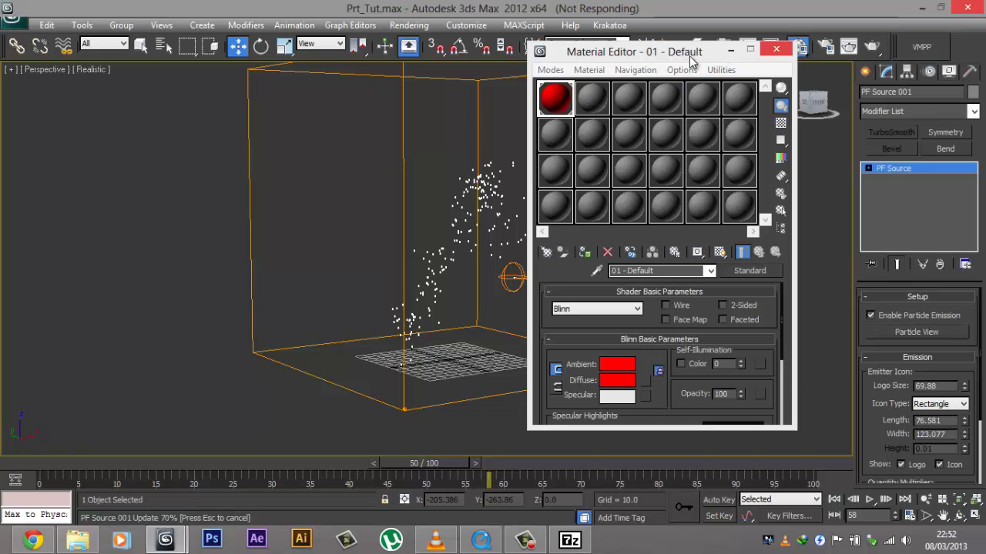
drag(686, 50, 447, 87)
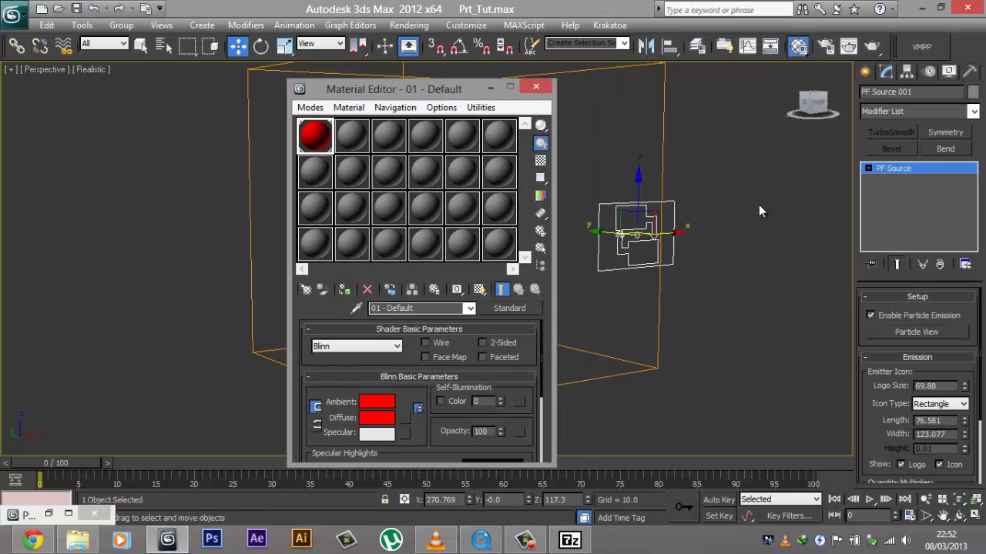
click(925, 320)
drag(416, 86, 674, 79)
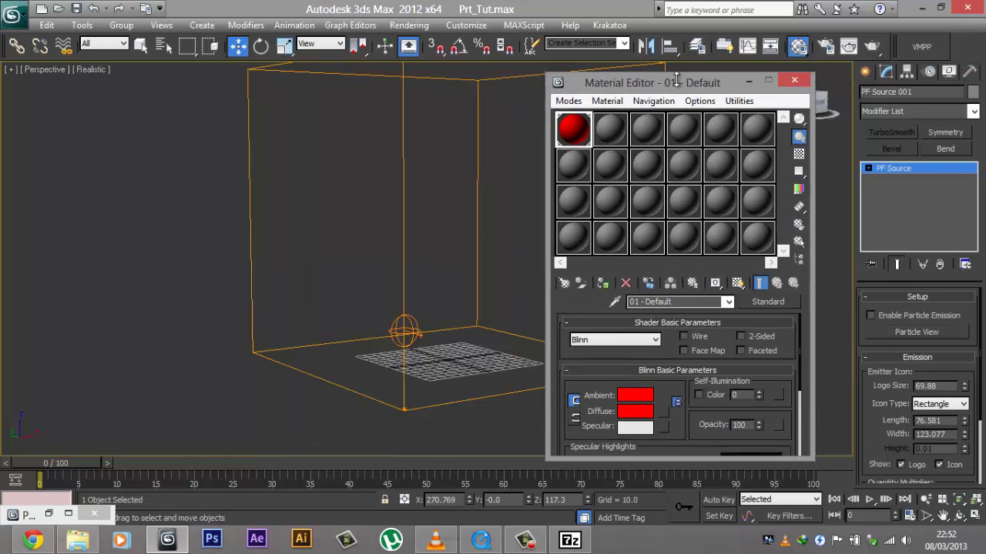
- Scrub through the timeline to check playback without particles, and return to frame 0
drag(76, 460, 428, 463)
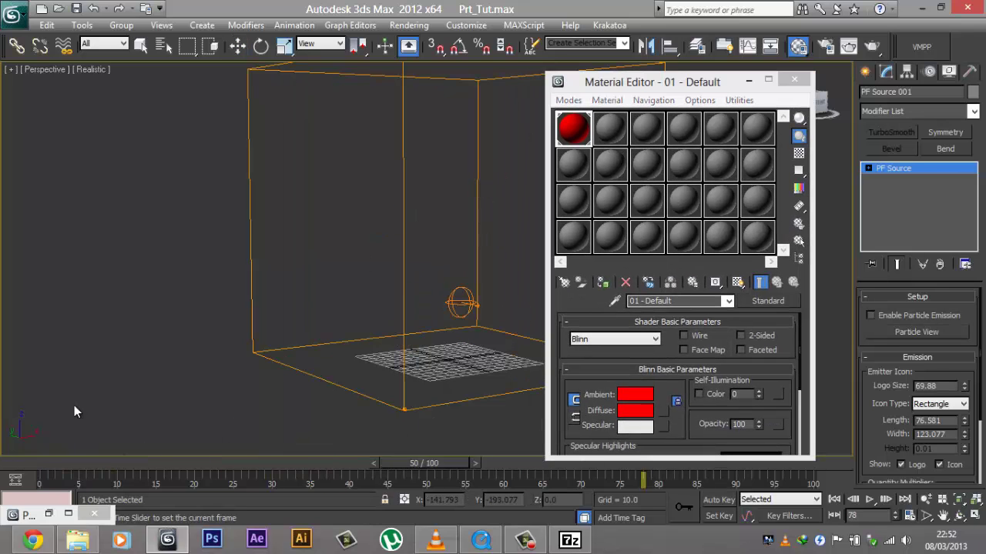
key(Home)
key(w)
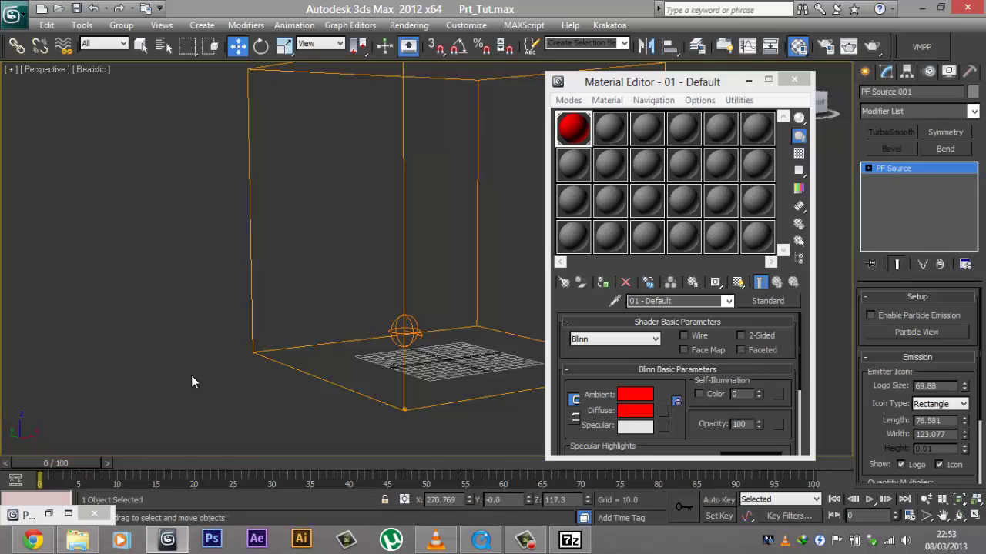
middle_drag(312, 254, 209, 265)
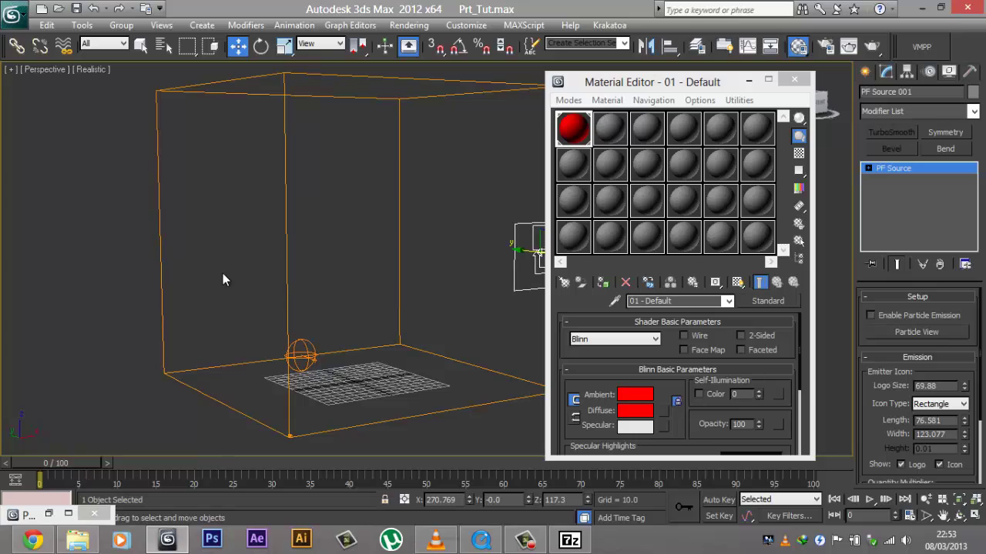
- Turn on Auto Key and key the first material's ambient and diffuse color to blue at frame 30
key(n)
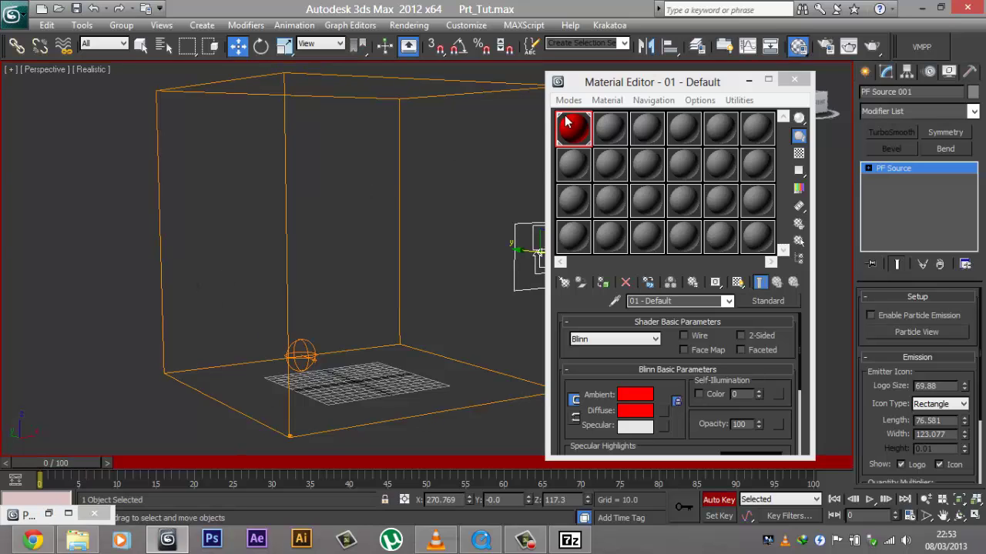
drag(65, 461, 339, 458)
key(w)
click(634, 394)
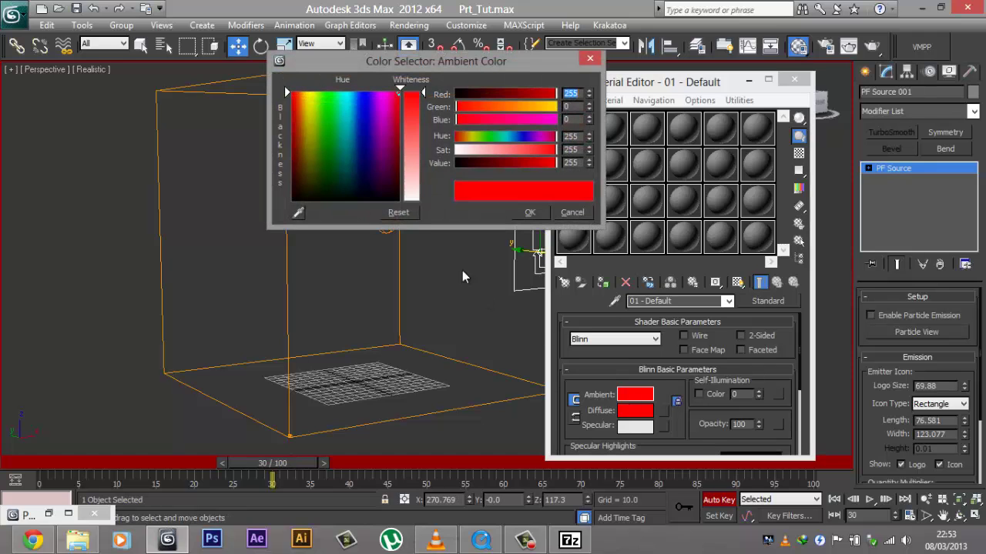
drag(343, 93, 362, 92)
click(530, 213)
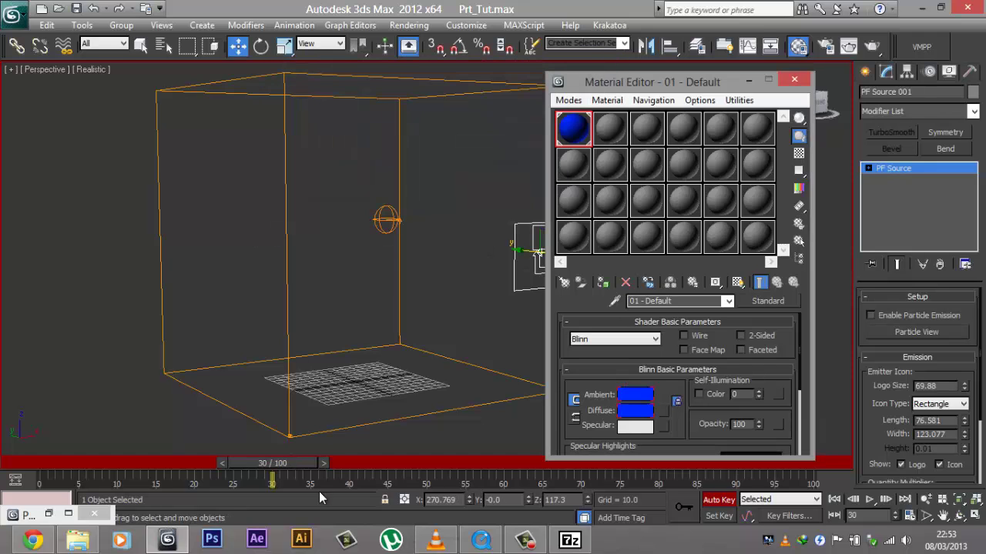
- Key the material's ambient and diffuse color to purple (135, 0, 133) at frame 65
drag(290, 463, 576, 462)
key(w)
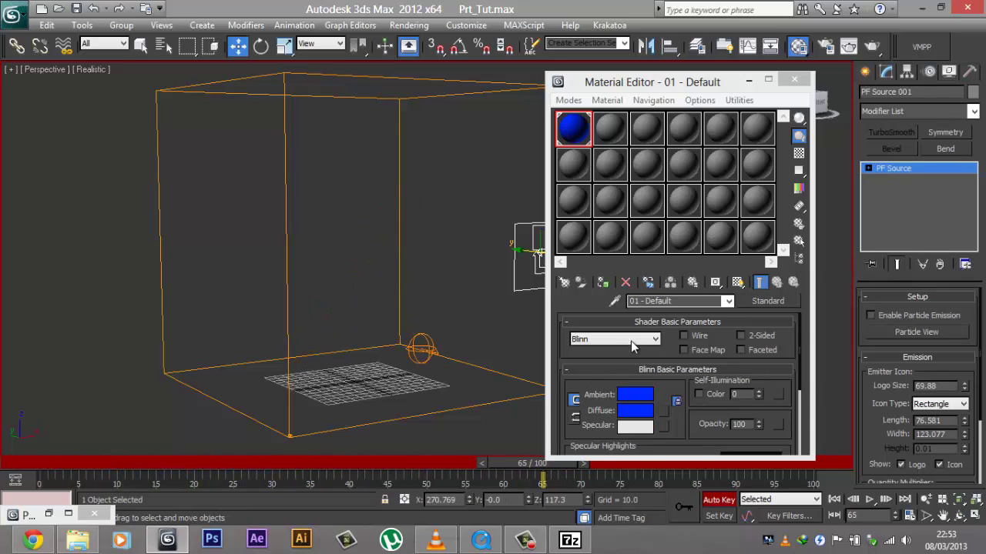
click(635, 395)
click(385, 97)
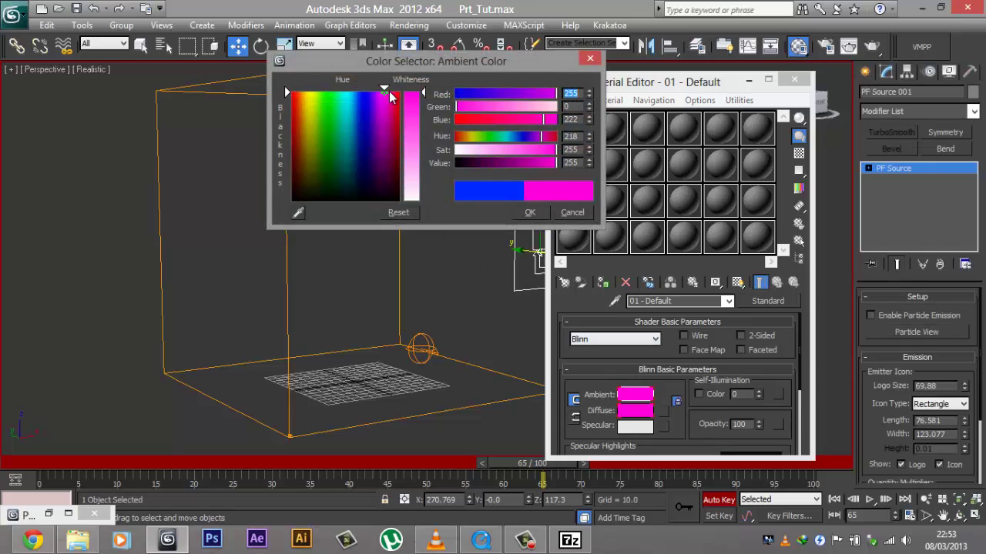
click(383, 96)
click(509, 163)
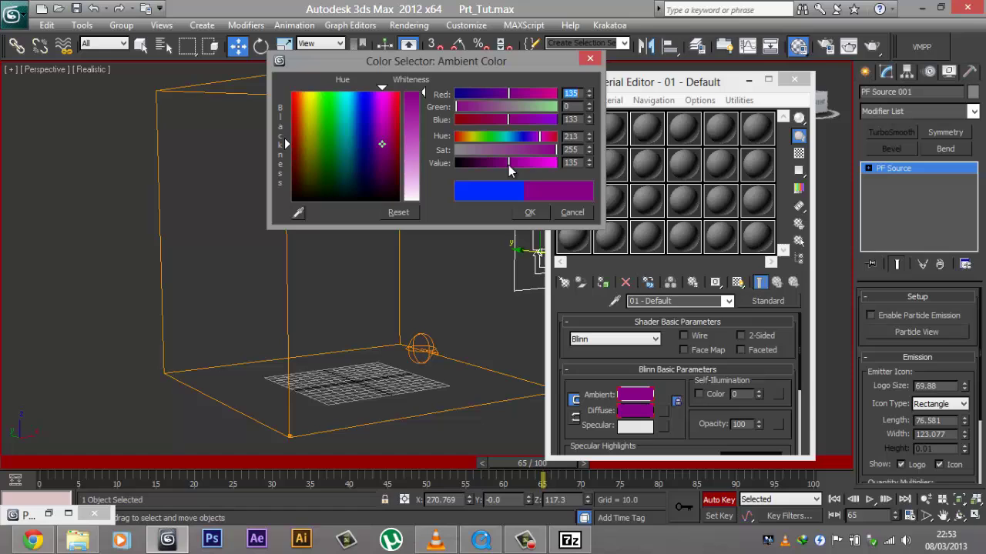
click(532, 214)
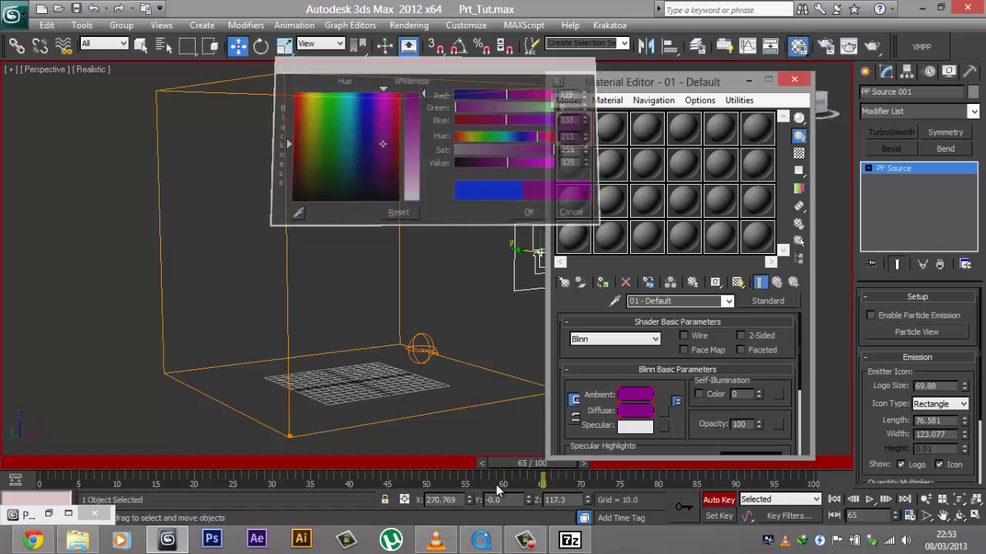
- Key the material's ambient and diffuse color to green (0, 255, 30) at frame 100 and preview the color animation
click(630, 395)
click(322, 101)
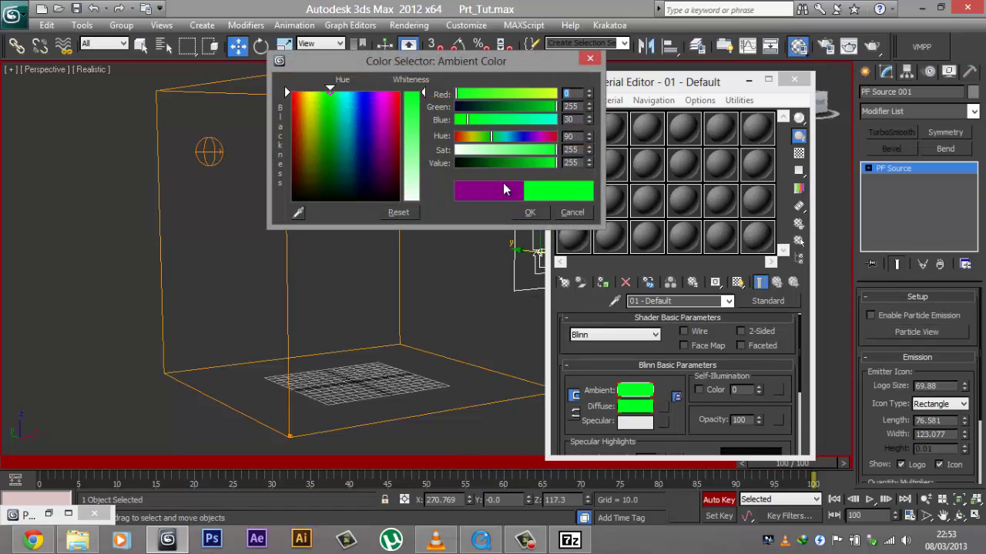
click(529, 212)
drag(789, 462, 0, 436)
key(/)
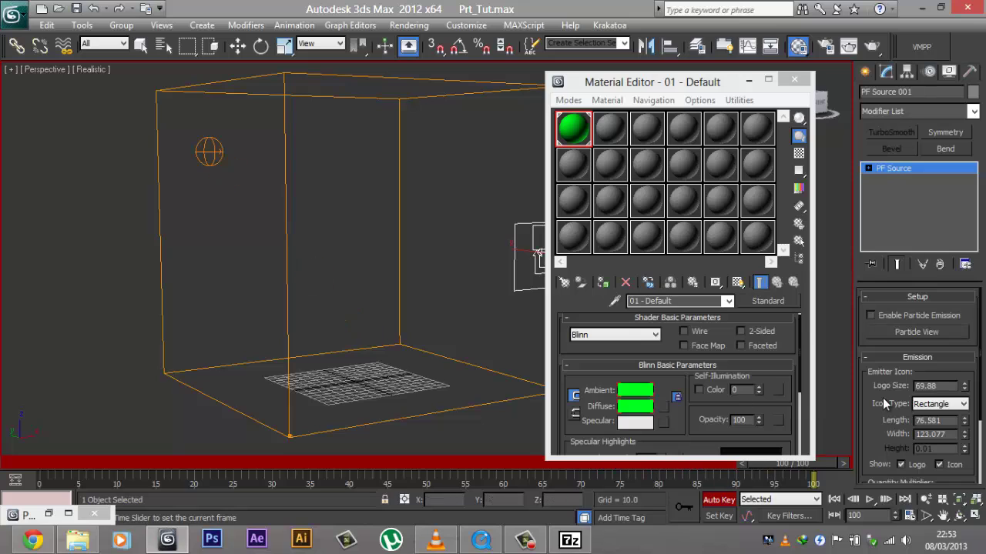
- Replace the Material Static operator in the particle source's event with a Material Dynamic operator and show its parameters
key(w)
click(794, 80)
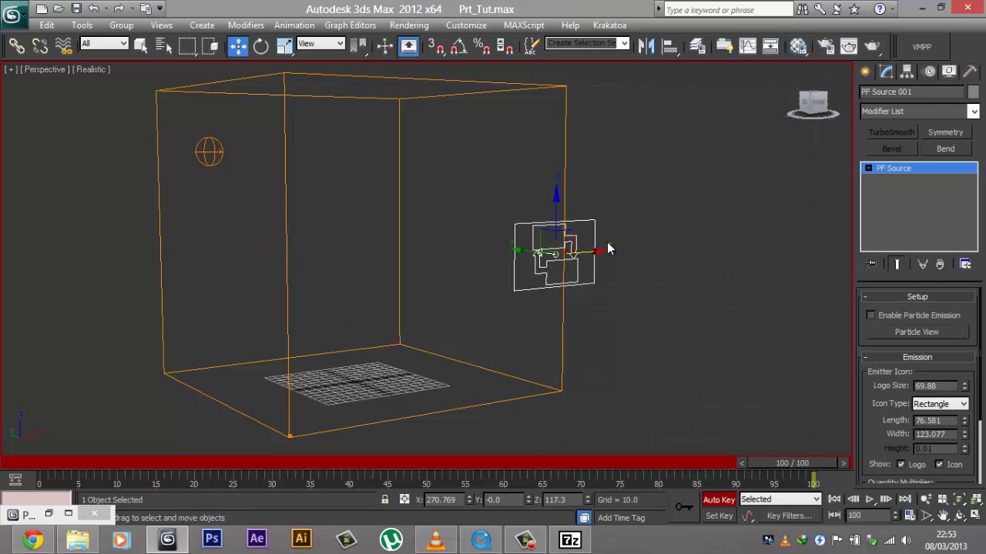
alt+middle_drag(600, 242, 585, 243)
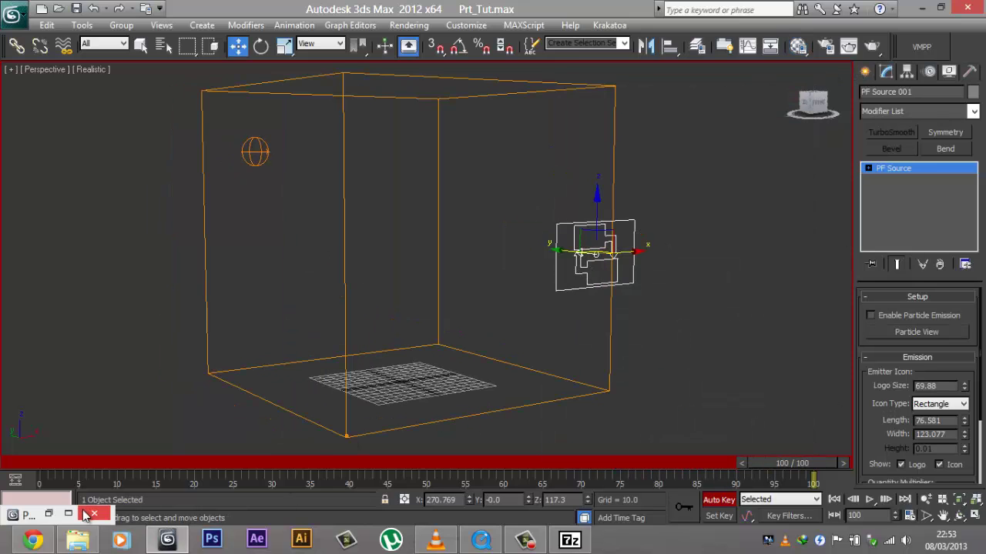
mouse_move(662, 239)
alt+middle_down()
mouse_move(638, 238)
mouse_move(653, 223)
alt+middle_up()
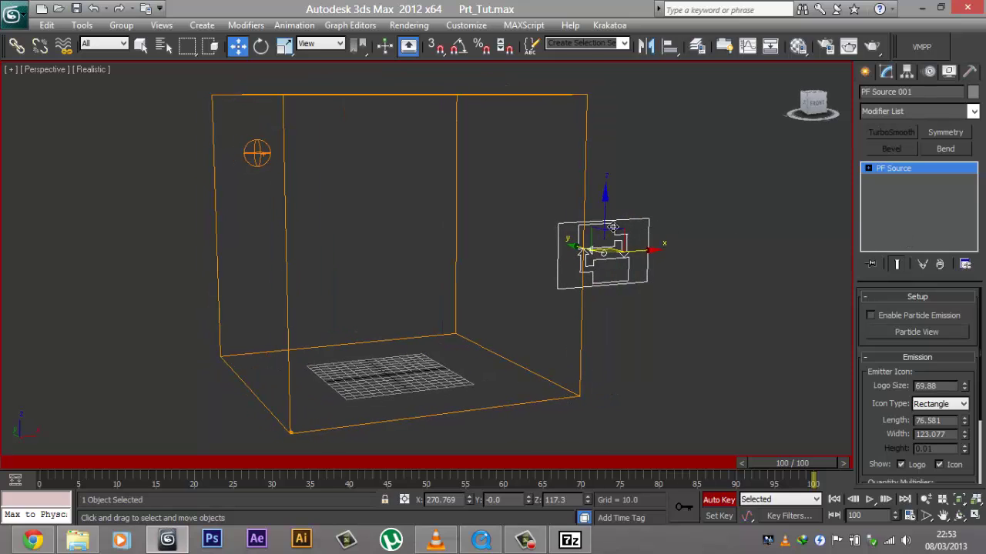
click(902, 332)
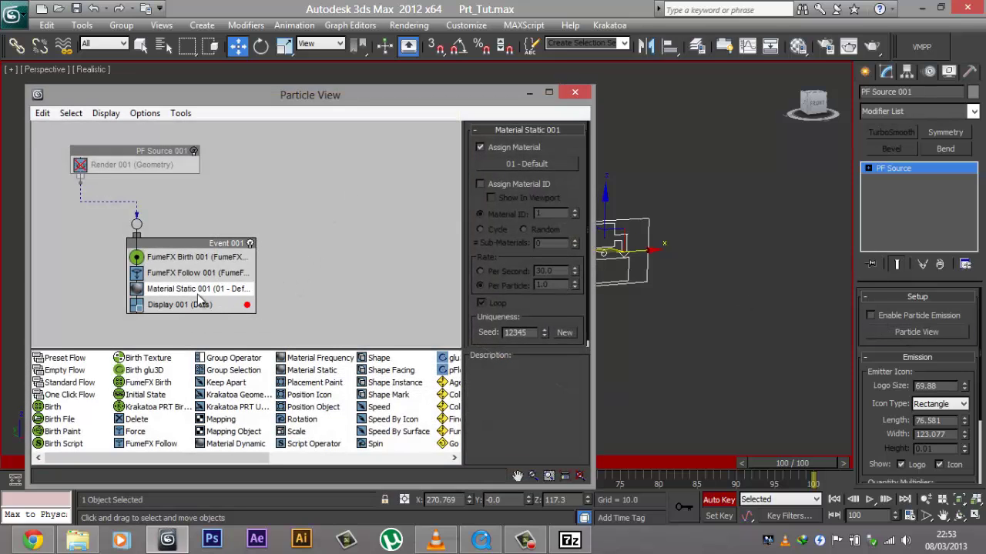
click(227, 444)
drag(216, 449, 185, 291)
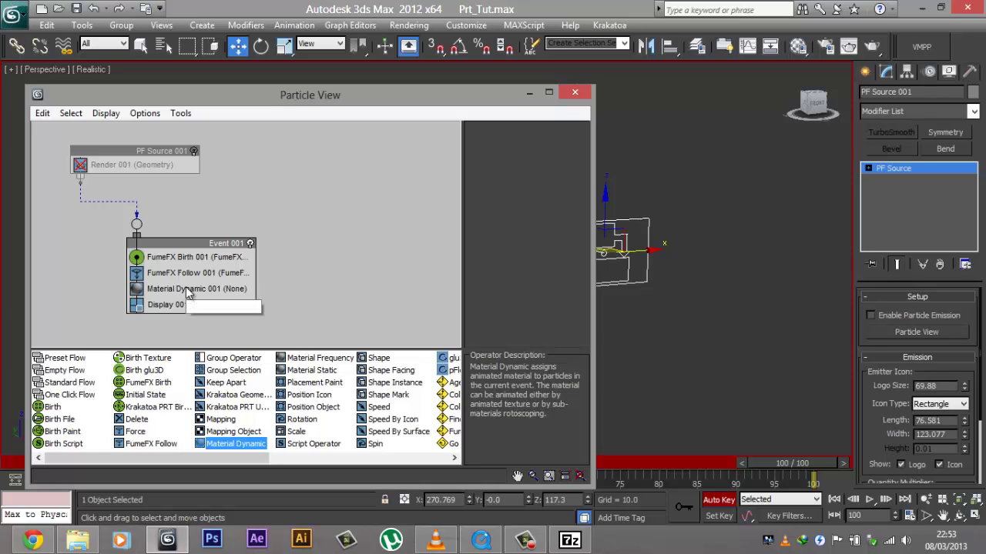
click(187, 291)
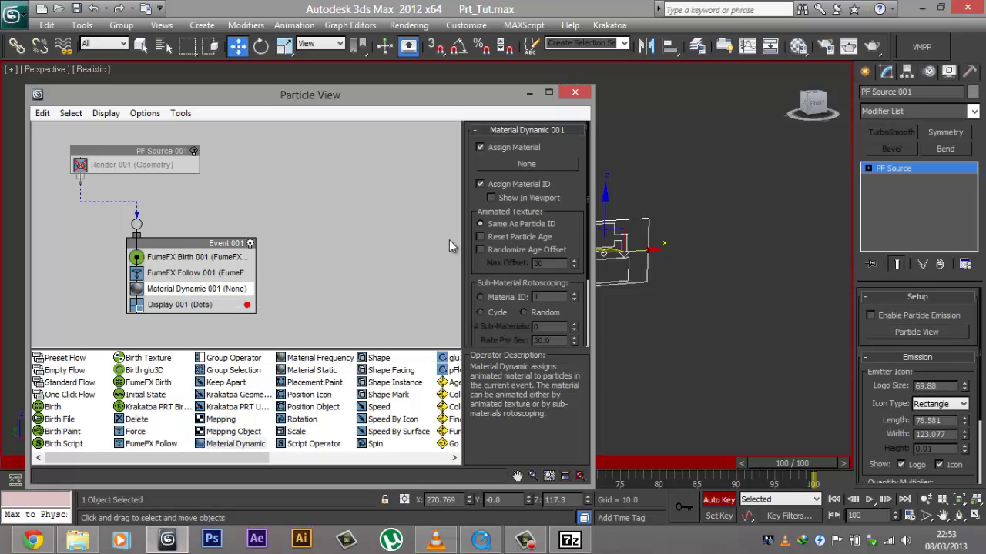
- Turn off Auto Key and assign the animated first material to the Material Dynamic operator as an instance
key(m)
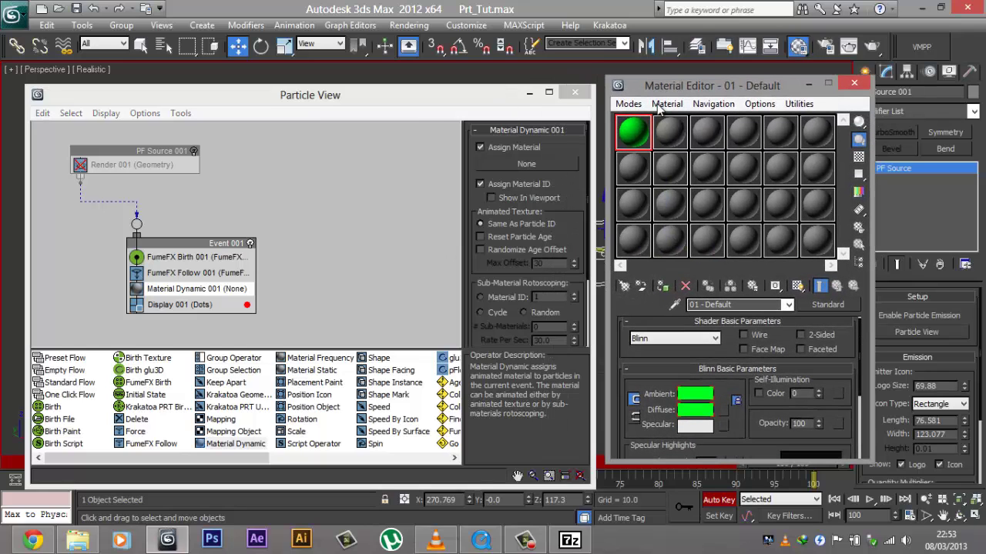
click(690, 376)
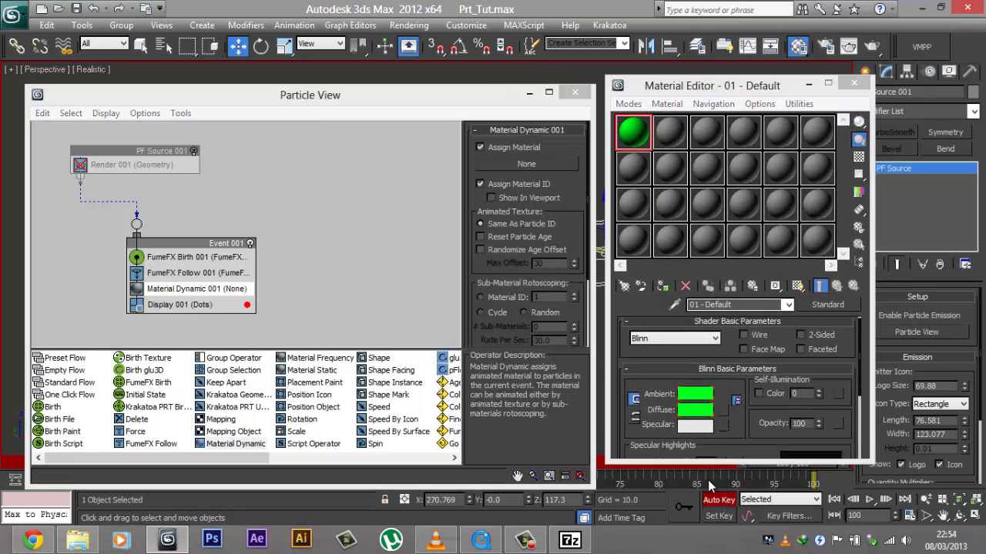
key(n)
drag(646, 136, 542, 160)
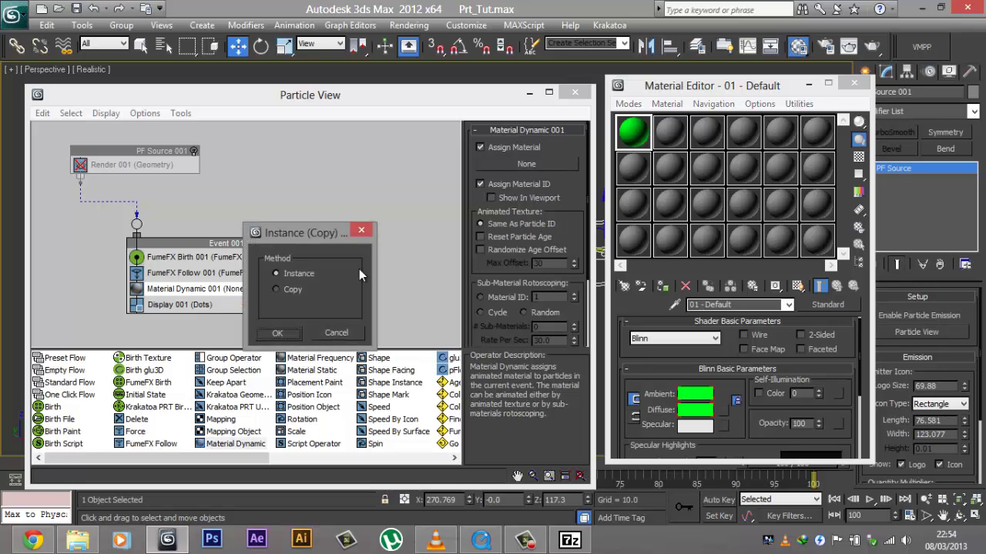
click(278, 334)
click(854, 83)
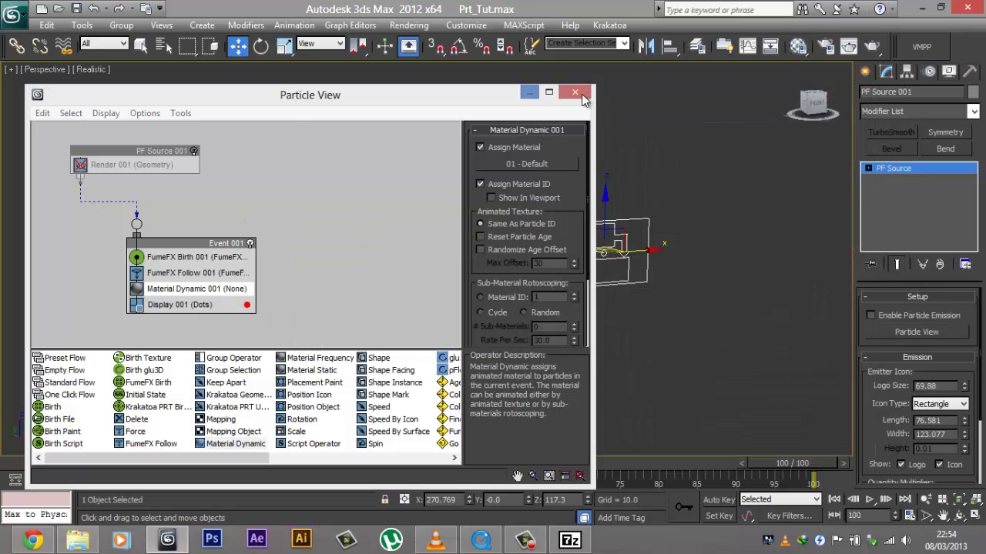
click(575, 92)
- Frame the FumeFX container in perspective, create a camera from that view, and return to perspective to inspect the camera
scroll(501, 225, down, 1)
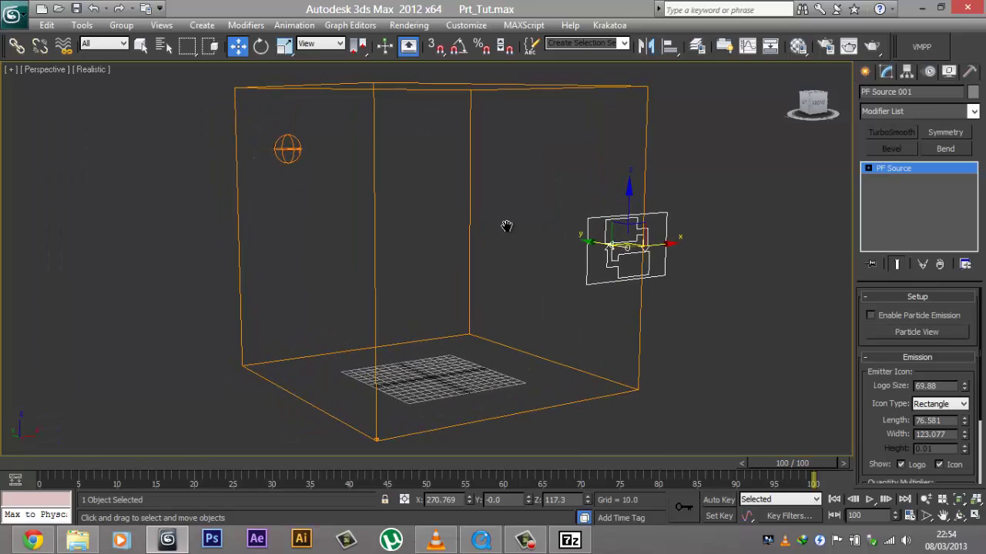
alt+middle_drag(506, 226, 522, 225)
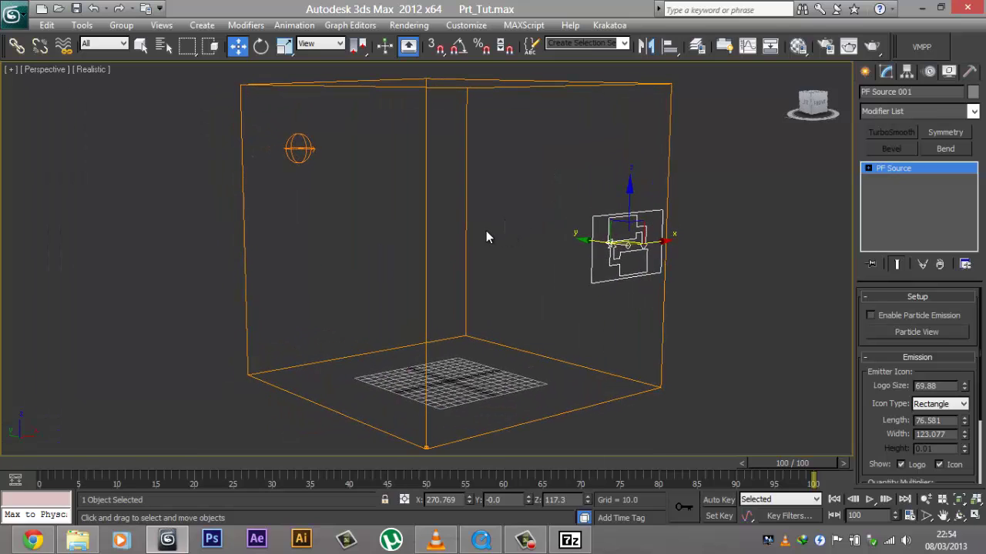
key(ctrl+c)
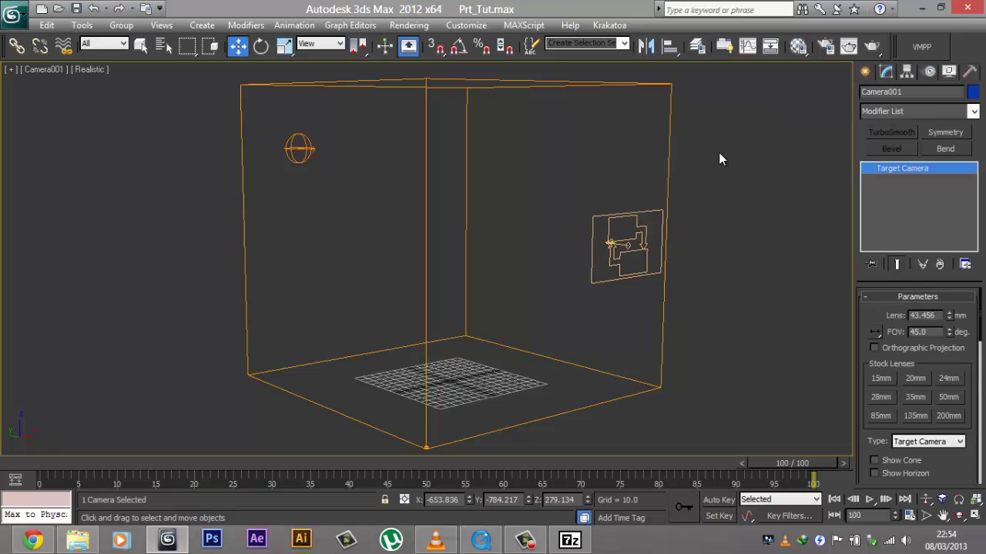
click(865, 71)
key(p)
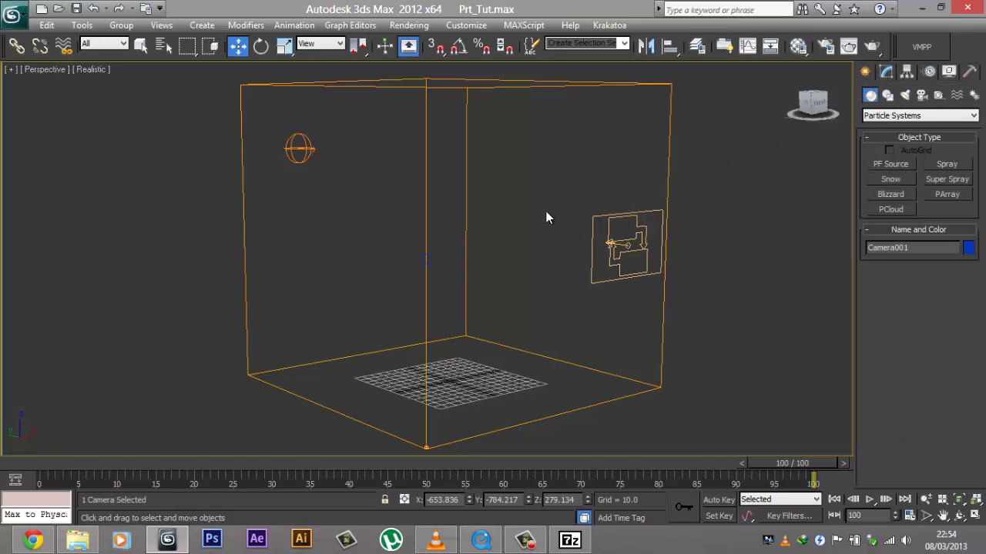
scroll(499, 234, down, 5)
alt+middle_drag(499, 228, 532, 254)
scroll(547, 244, down, 3)
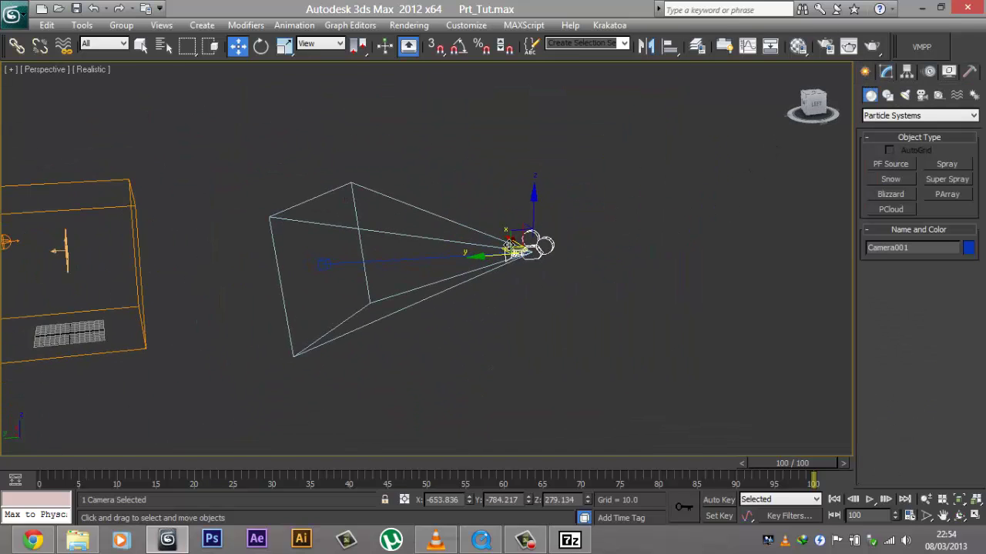
- Show all four viewports, switch the Left viewport to the camera view, and make it the active view
key(alt+w)
right_click(298, 323)
key(p)
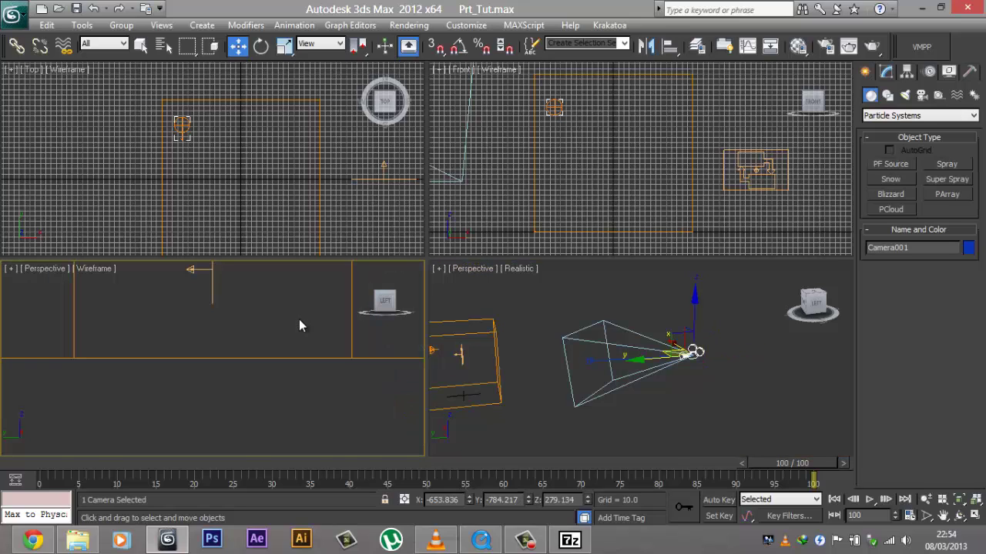
key(c)
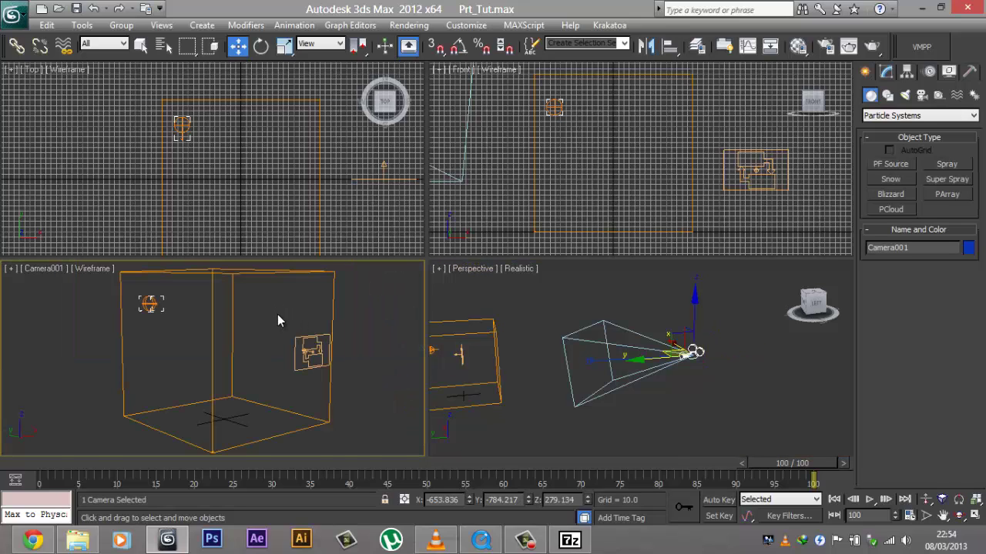
right_click(573, 318)
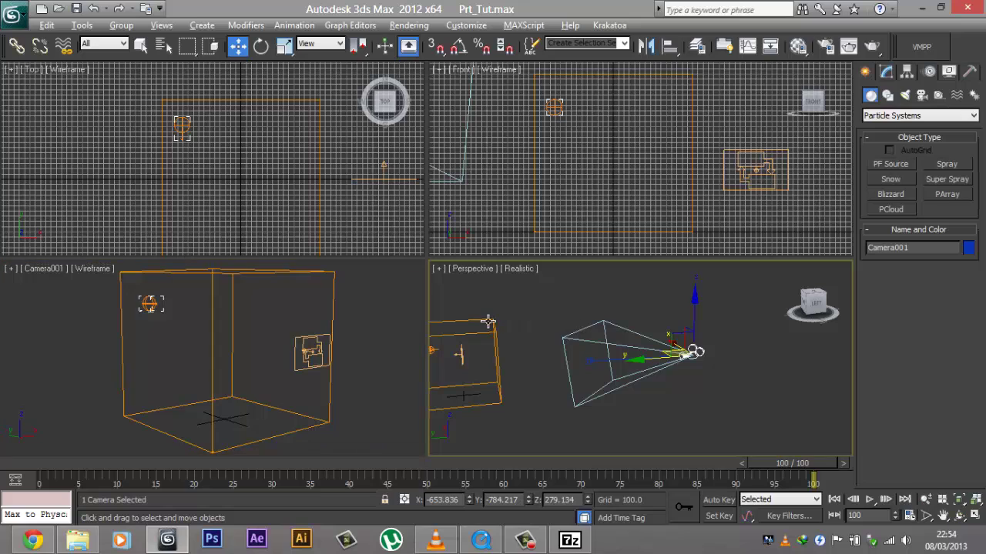
alt+middle_drag(487, 322, 466, 313)
right_click(337, 324)
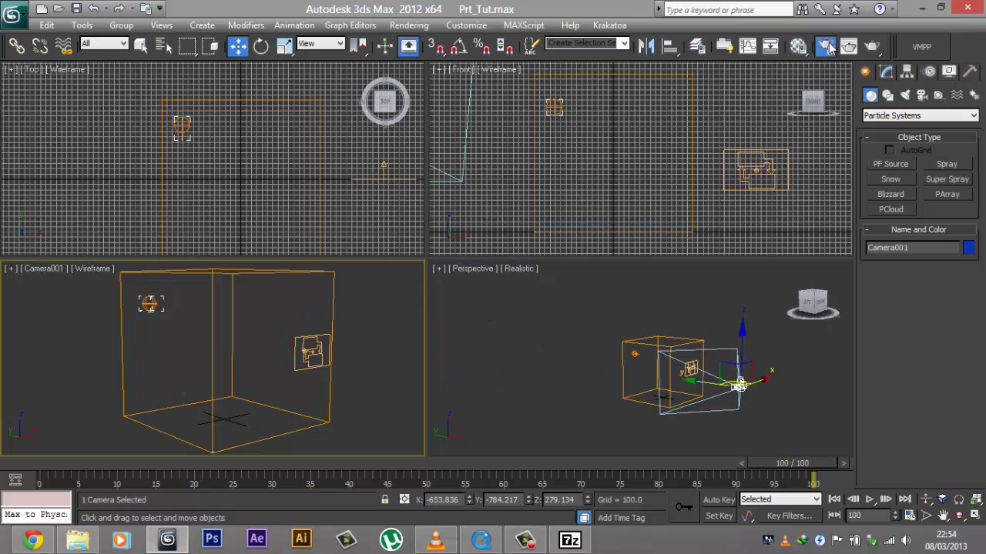
- Set the render output size to the HDTV (video) preset at 1280 x 720
click(871, 46)
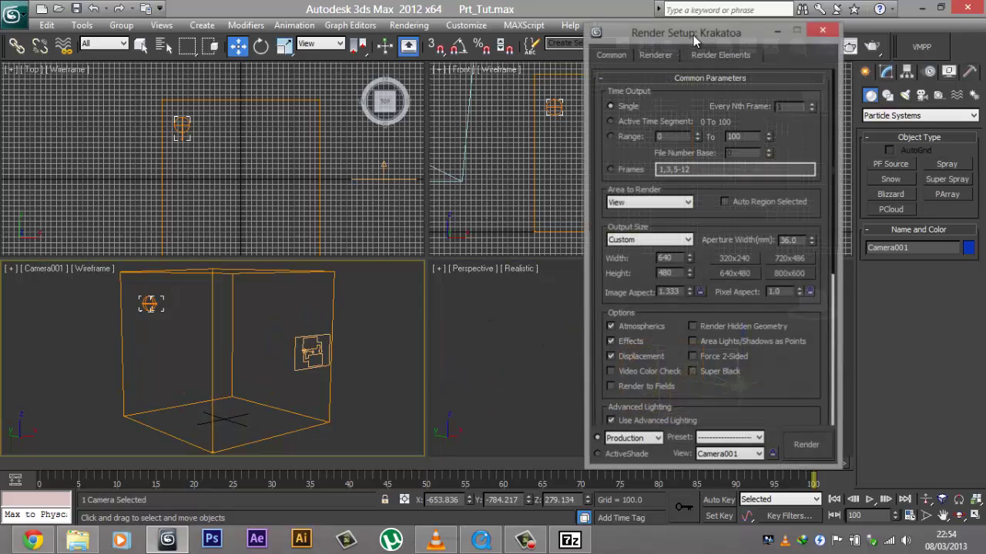
click(655, 244)
click(654, 424)
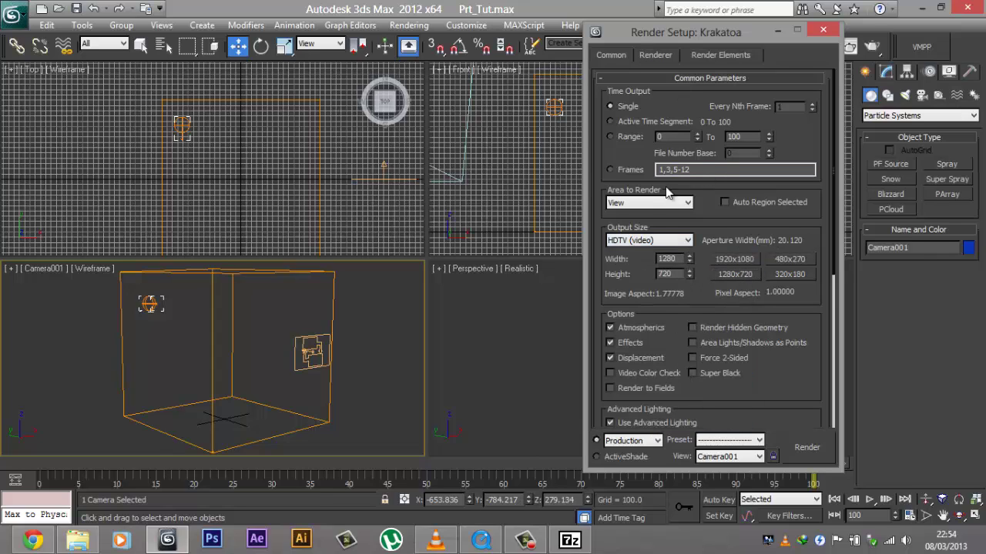
- Start choosing a render output file and browse to the Tut folder inside Boredom\Particle Renders
scroll(688, 356, down, 5)
scroll(808, 139, up, 5)
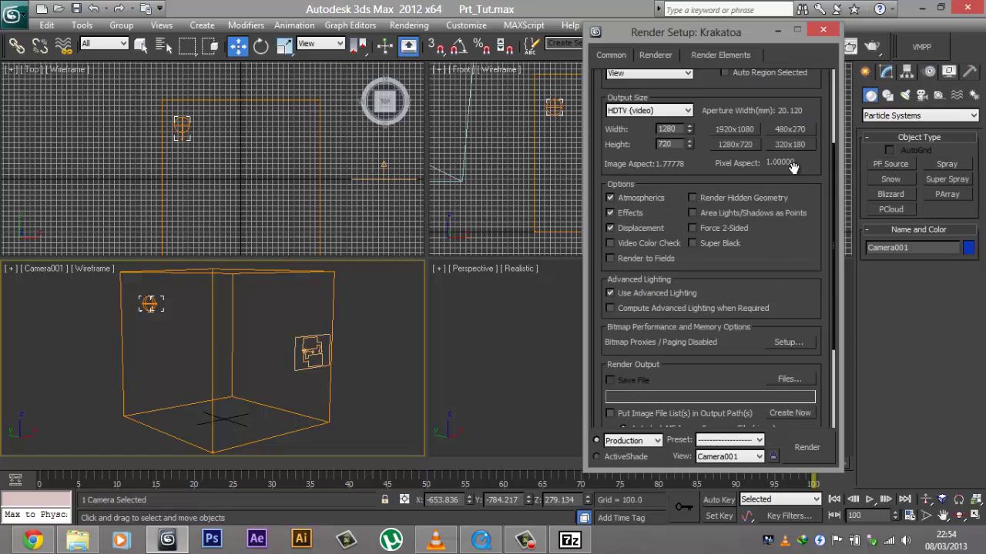
scroll(784, 318, down, 3)
click(786, 336)
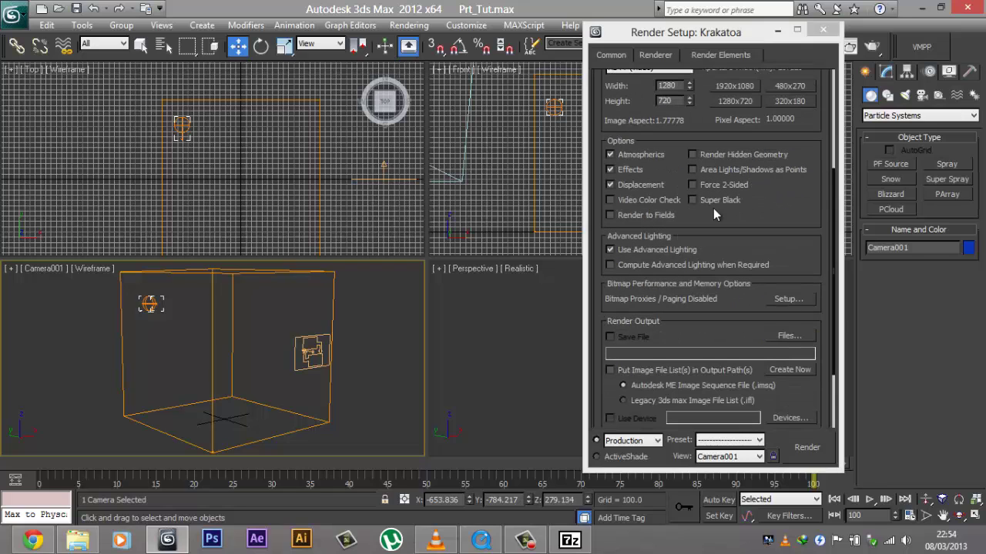
click(700, 79)
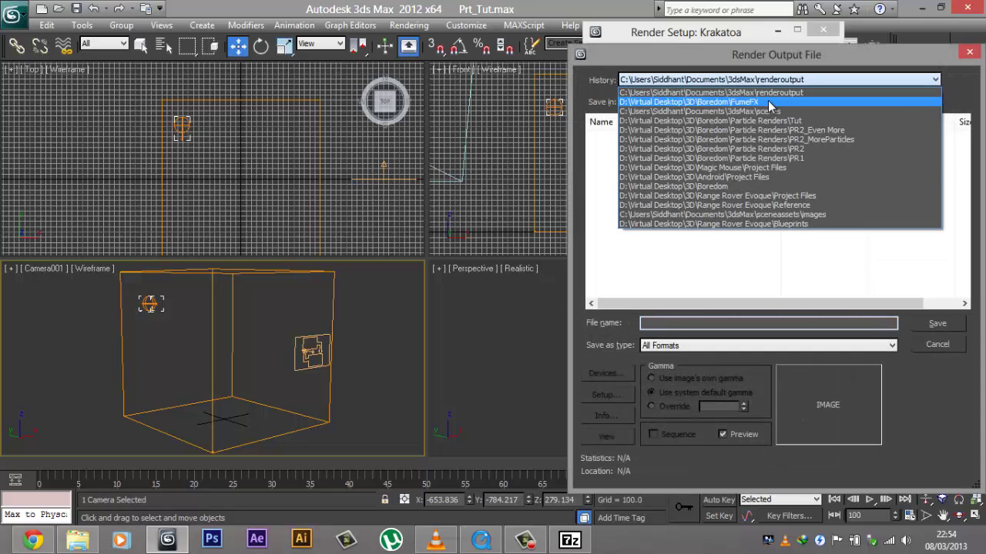
click(769, 102)
click(806, 102)
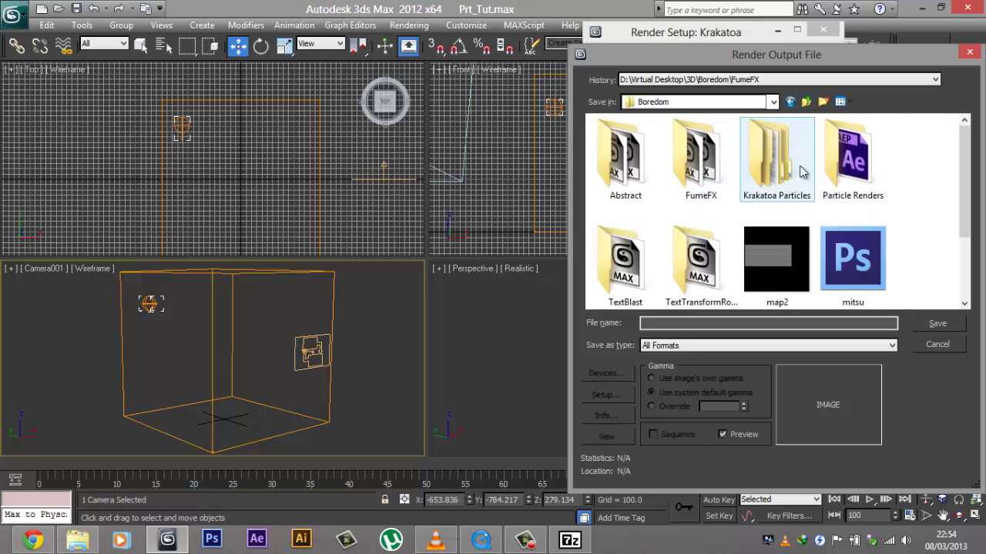
double_click(874, 160)
double_click(629, 193)
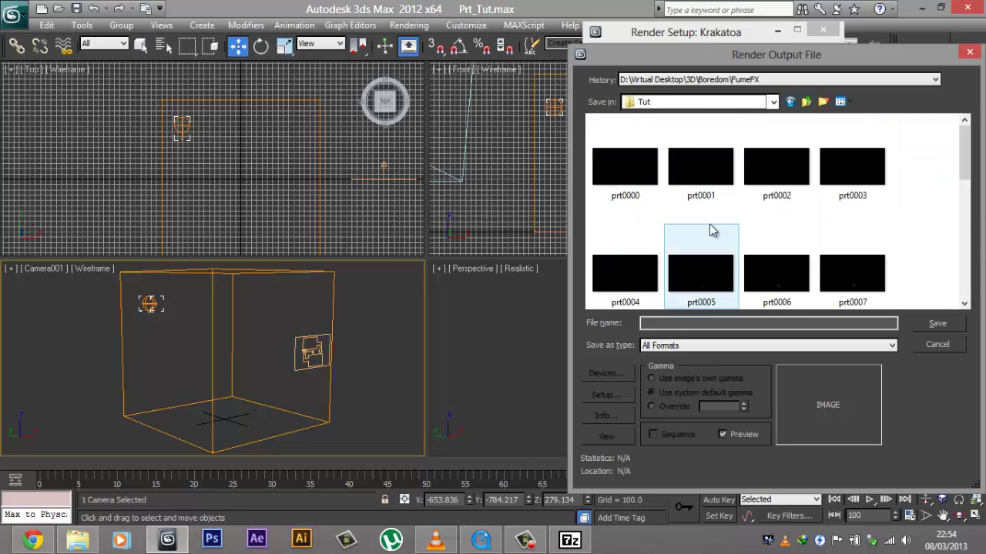
- Save the render output as a JPEG file named prt, accepting quality 100 and smoothing 0
click(615, 174)
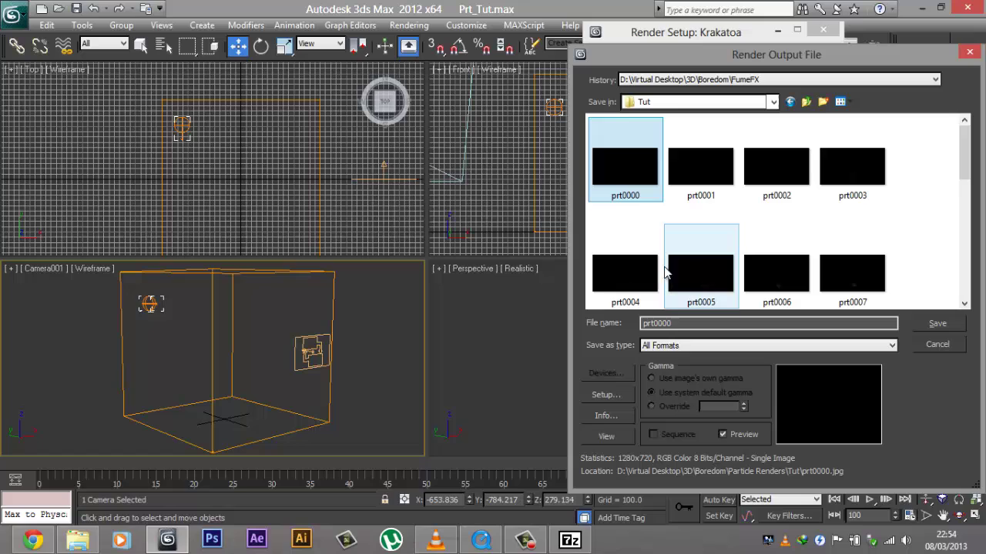
click(675, 325)
key(BackSpace)
key(BackSpace)
key(BackSpace)
key(BackSpace)
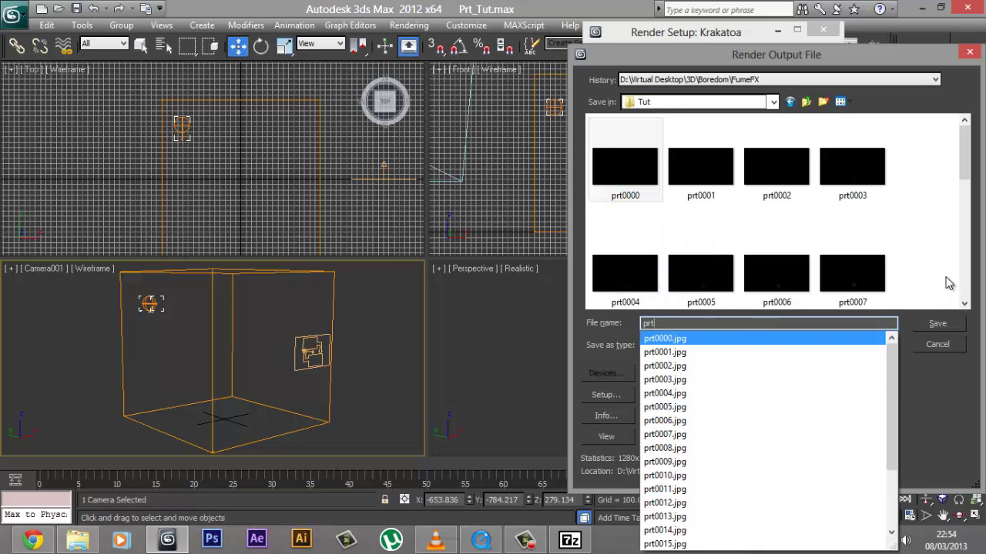
click(762, 348)
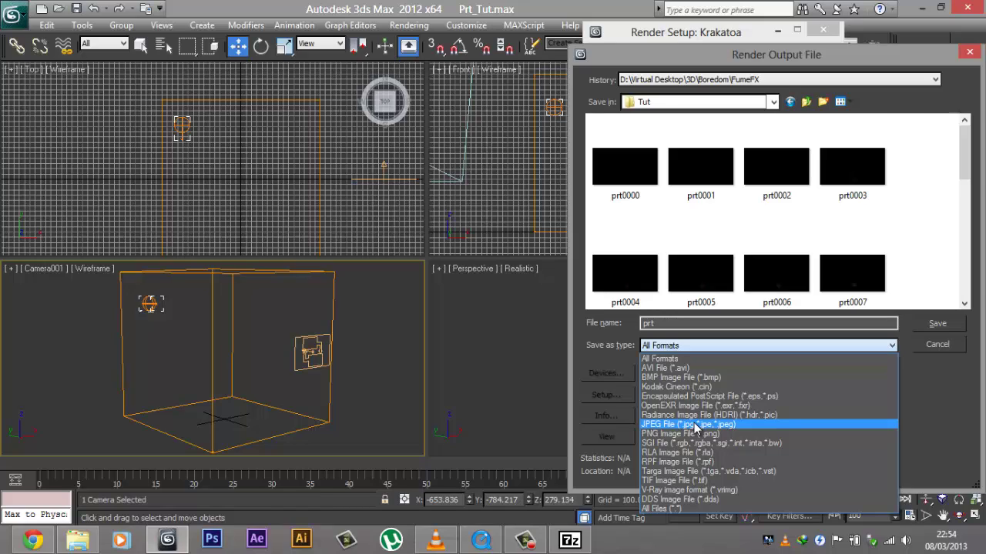
click(696, 425)
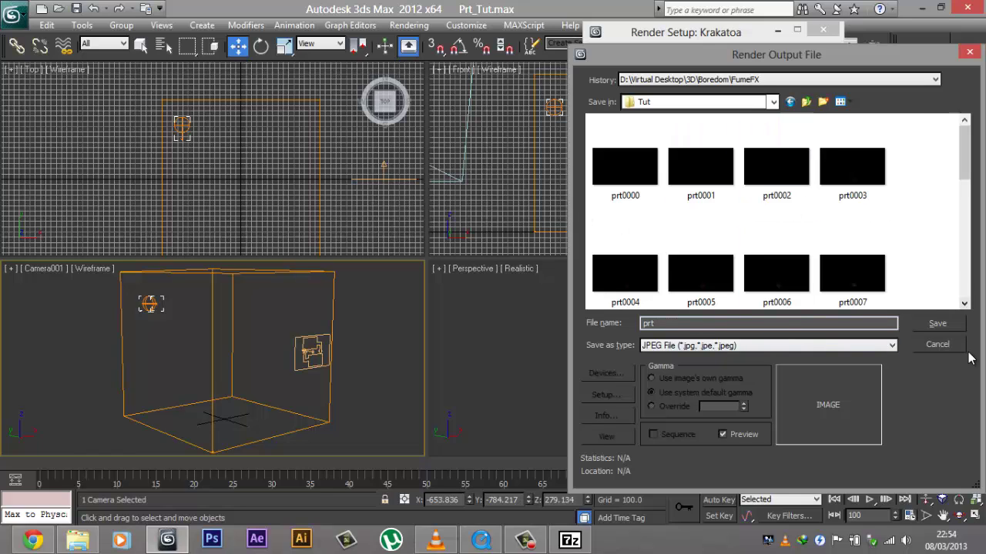
click(937, 323)
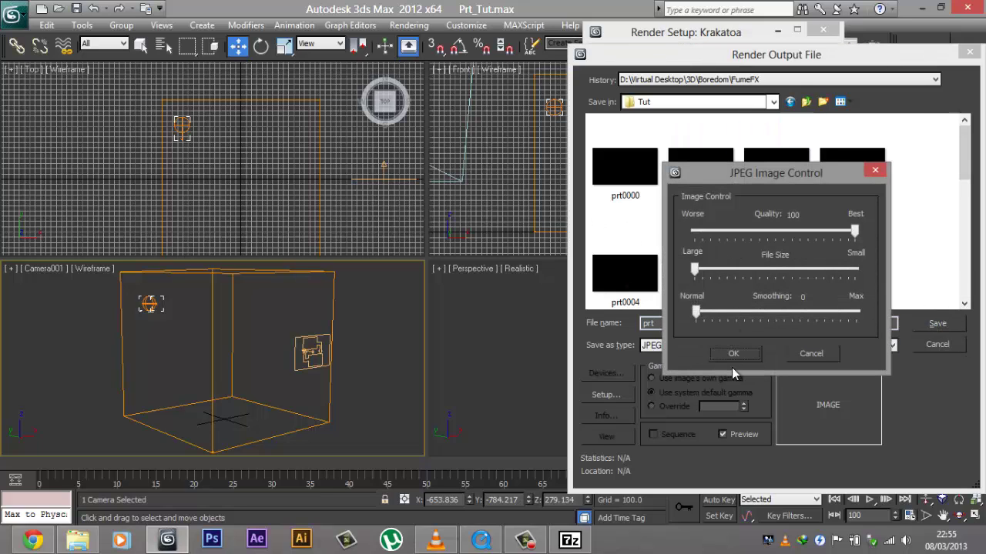
click(733, 354)
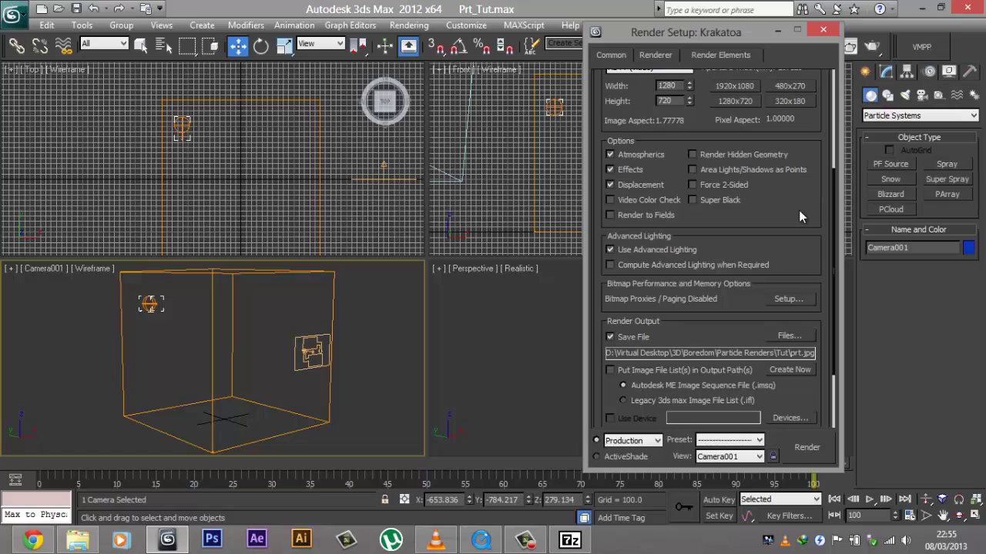
- Try rendering frame 100 through Camera001, and close the rendered frame and the render settings
scroll(798, 216, up, 5)
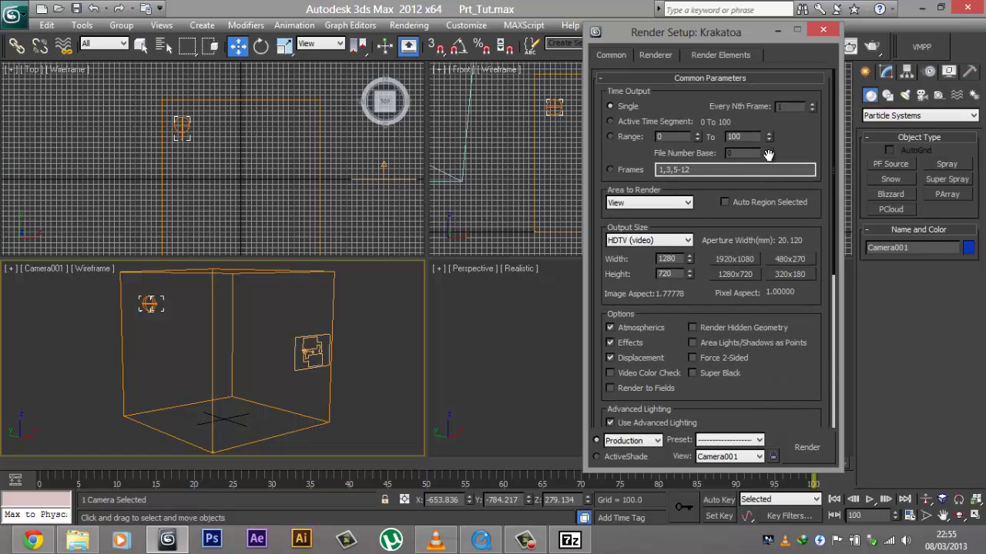
click(822, 32)
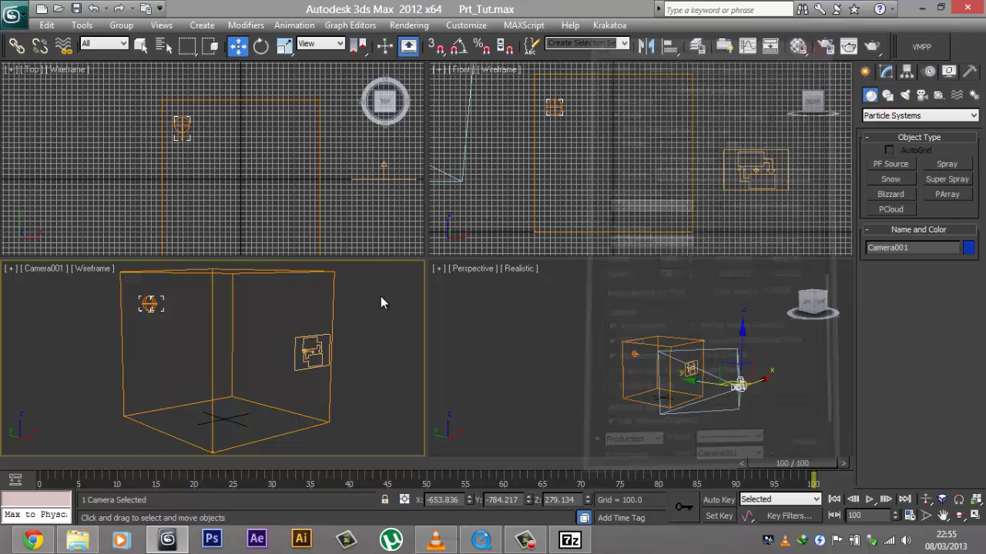
click(824, 47)
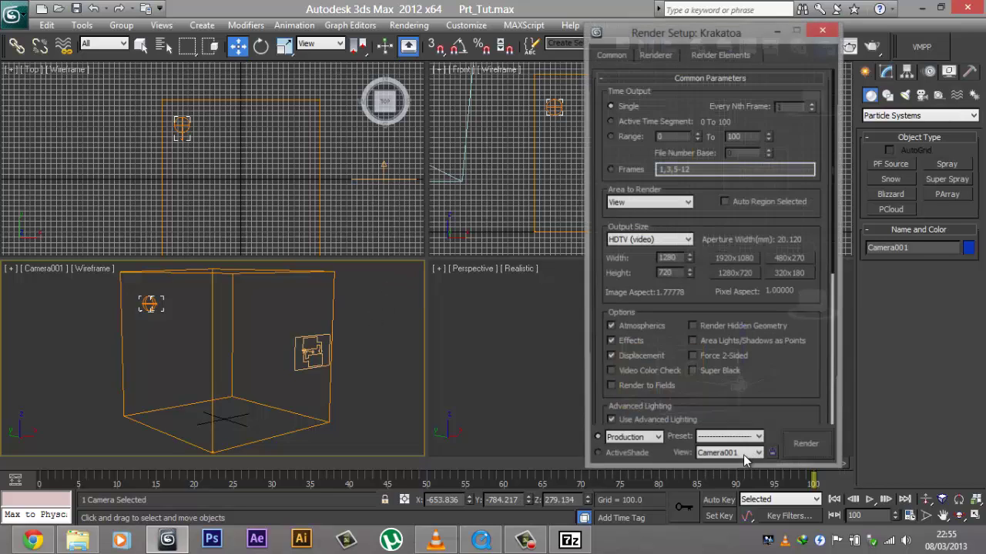
click(827, 447)
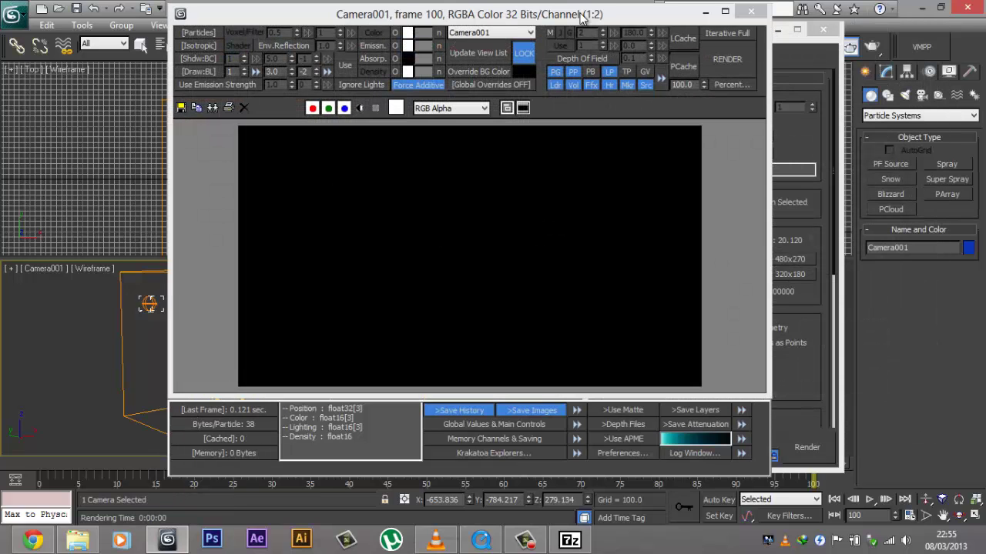
drag(527, 17, 420, 24)
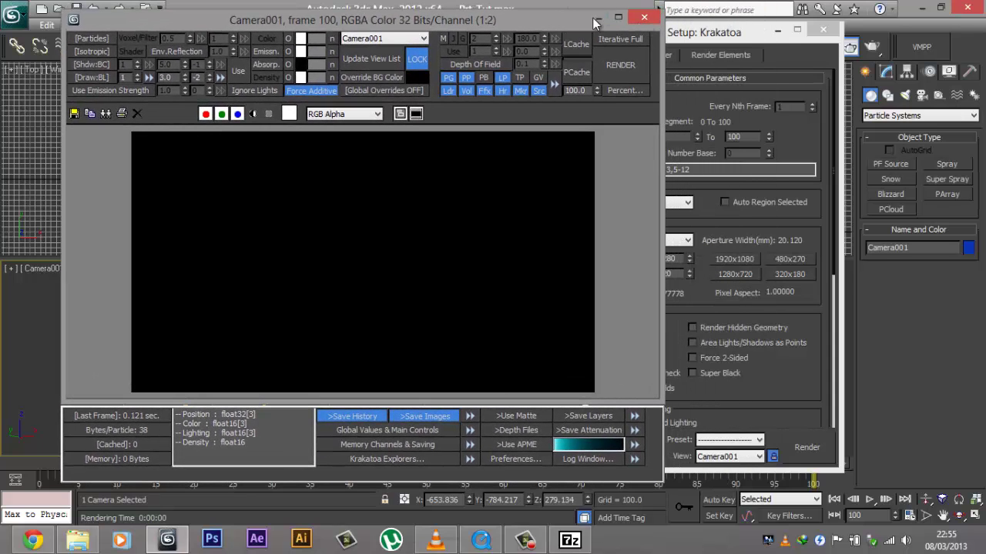
click(618, 17)
click(949, 7)
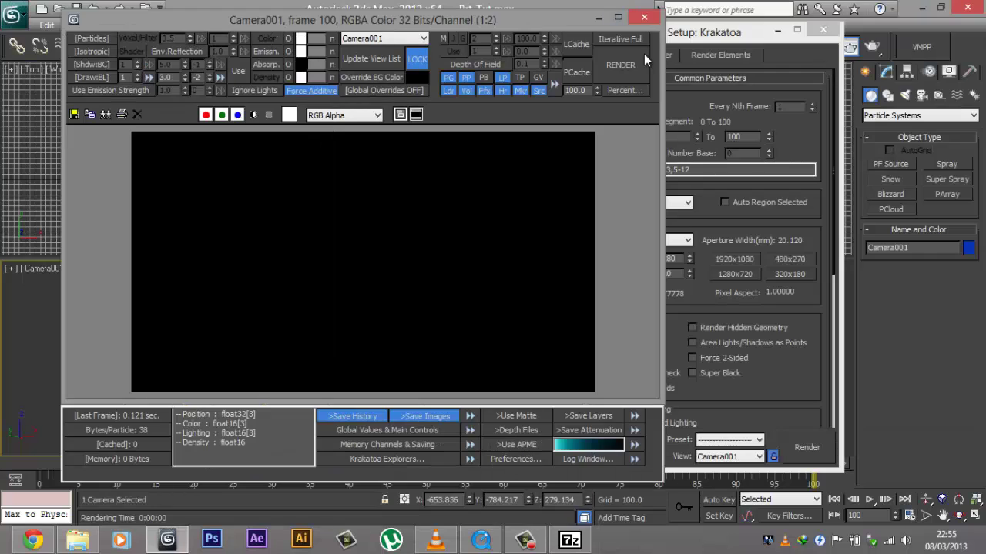
click(644, 17)
click(824, 29)
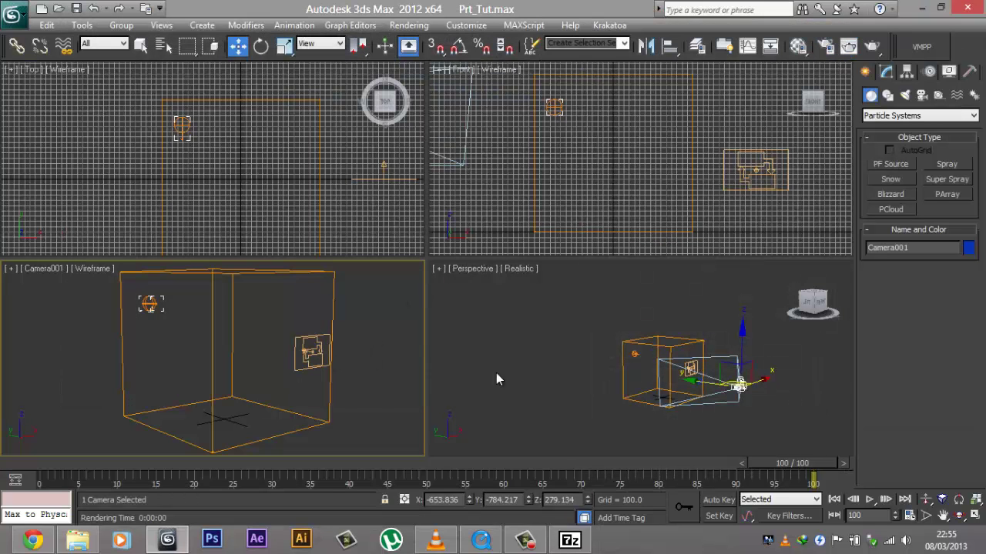
- Set the viewport quantity multiplier of PF Source 001 to 0.01% in Particle View
click(308, 342)
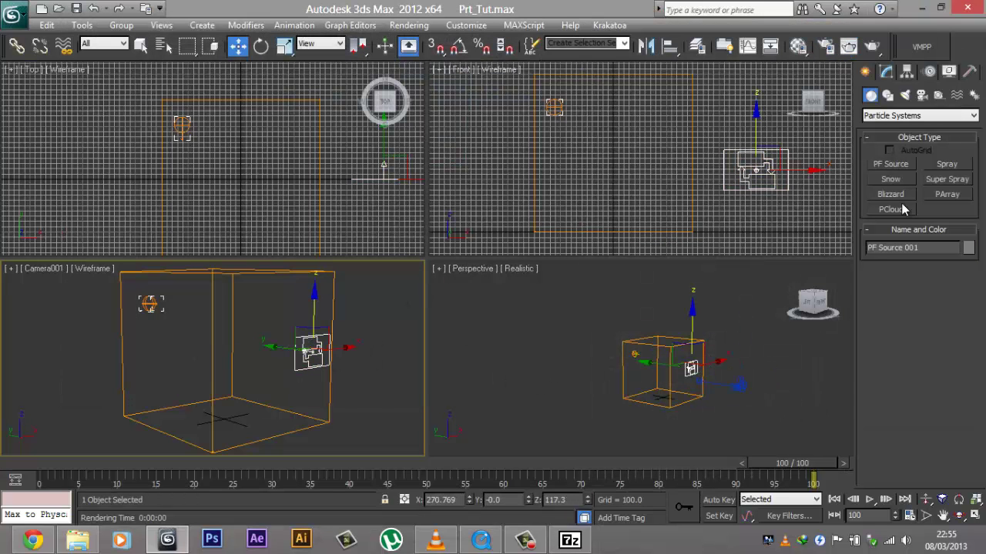
click(887, 71)
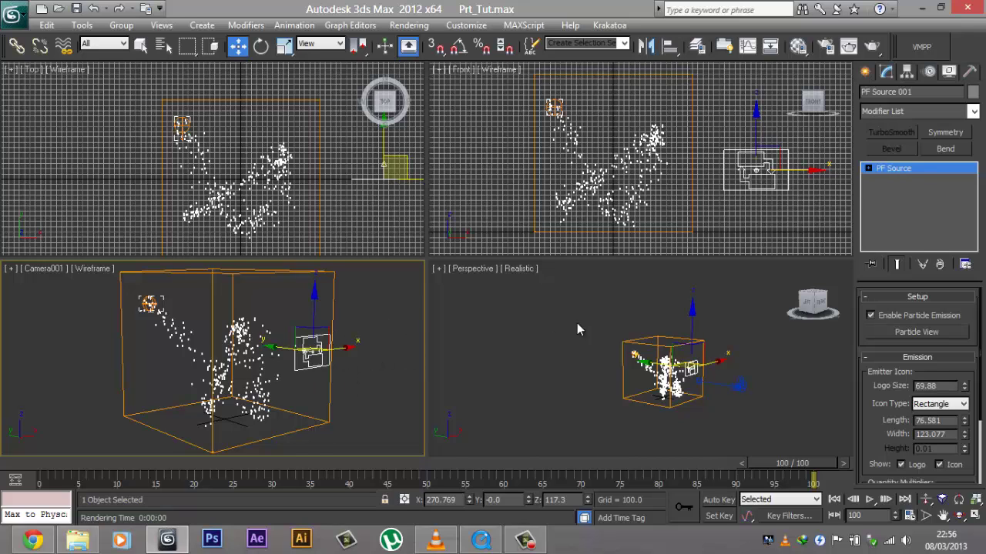
click(889, 338)
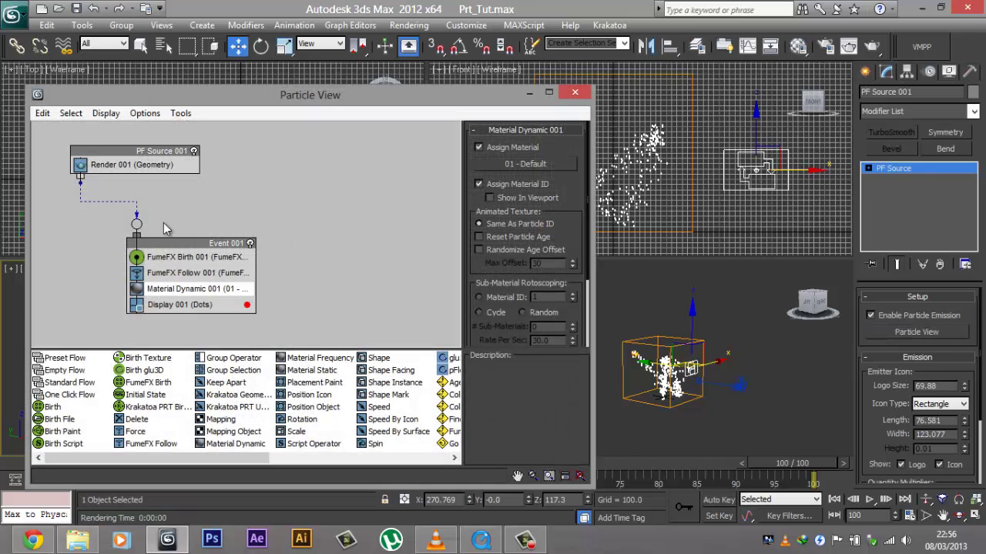
click(141, 160)
scroll(505, 278, up, 5)
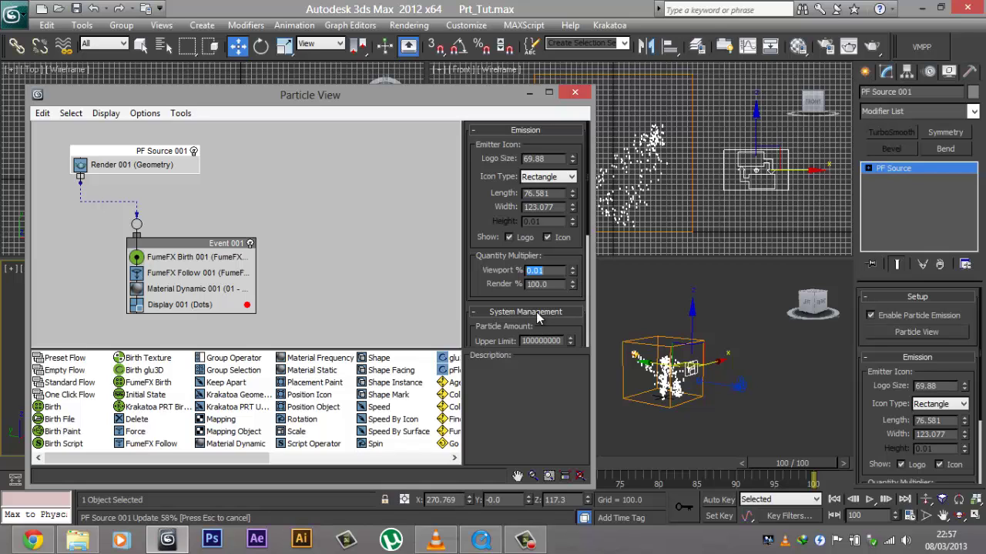
click(576, 92)
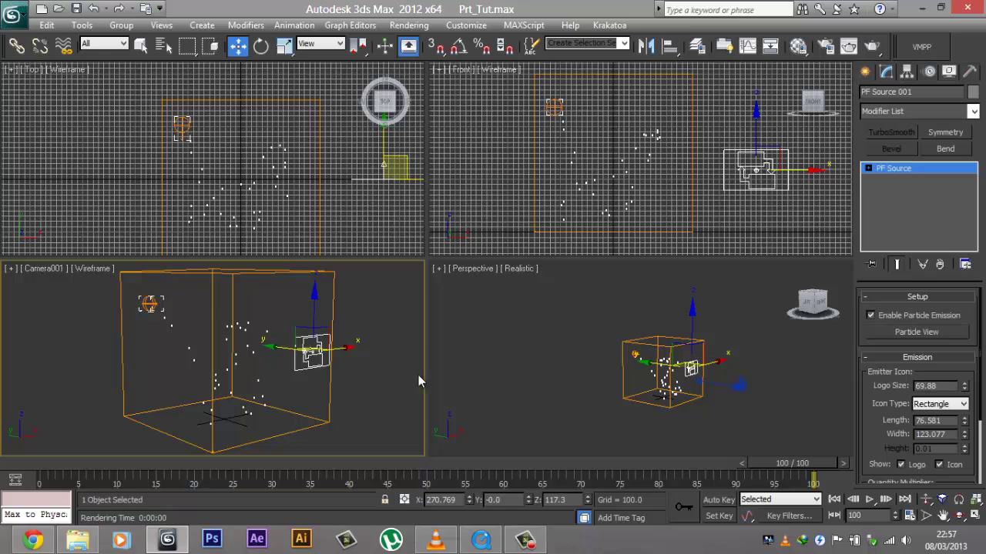
- Render the camera view, overwriting the existing prt.jpg, and move the animation to frame 50
click(871, 47)
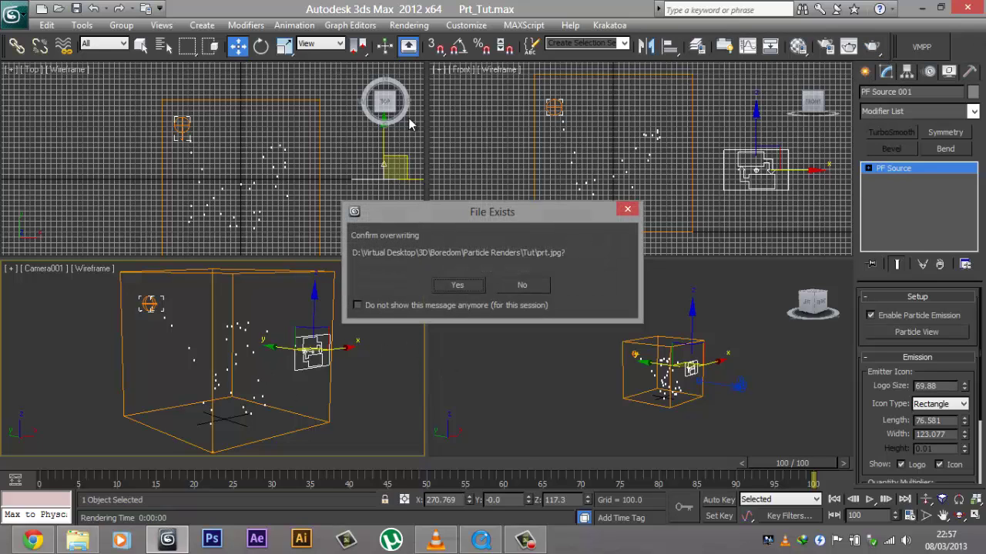
click(451, 284)
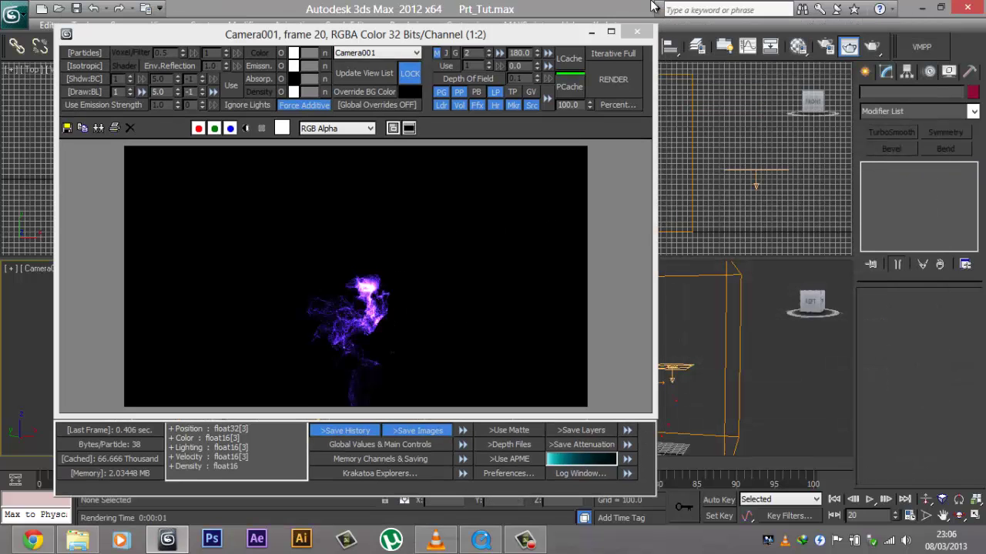
click(636, 32)
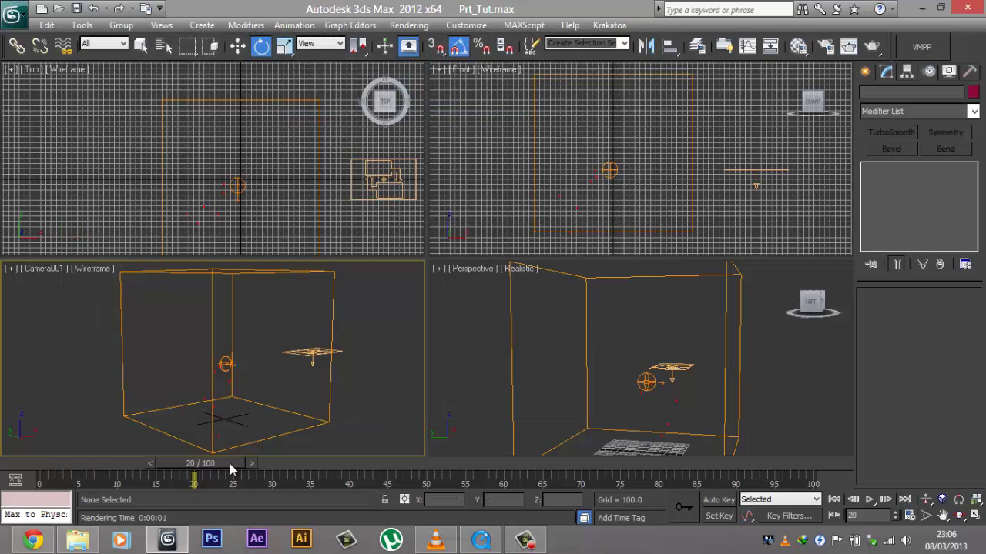
drag(233, 468, 517, 426)
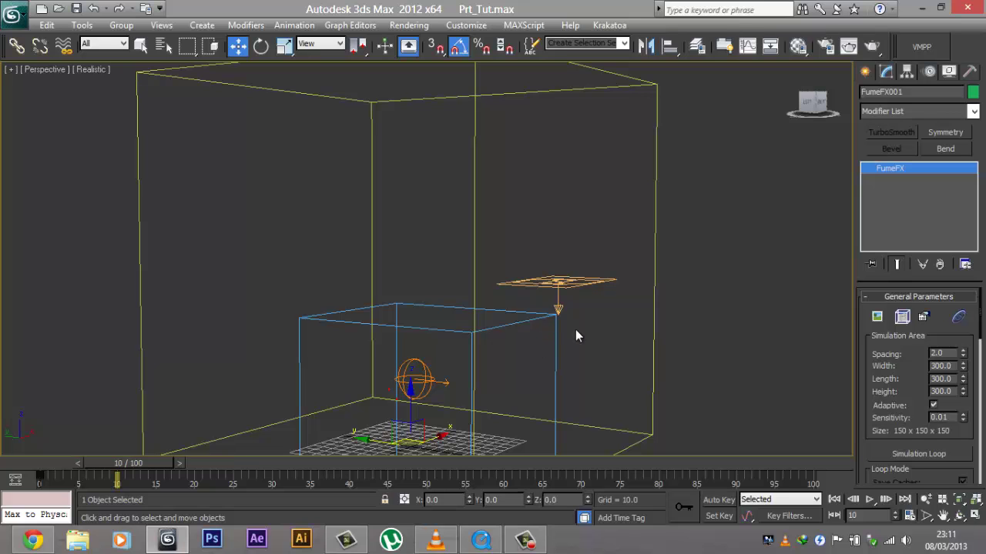
- Open the particle source's flow in Particle View and review the FumeFX Birth operator's emission settings
alt+middle_drag(572, 306, 513, 293)
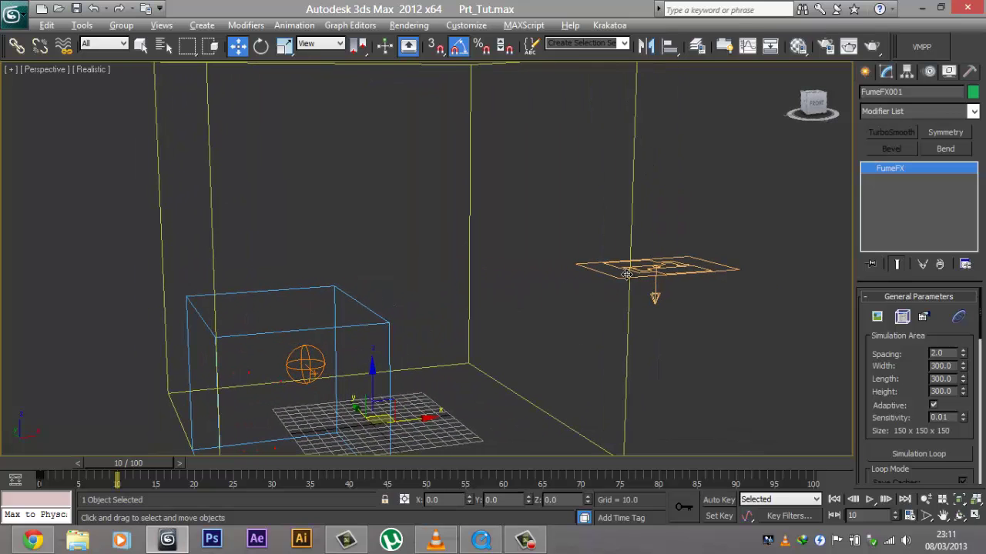
mouse_move(628, 273)
alt+middle_down()
mouse_move(605, 257)
mouse_move(632, 282)
alt+middle_up()
click(633, 282)
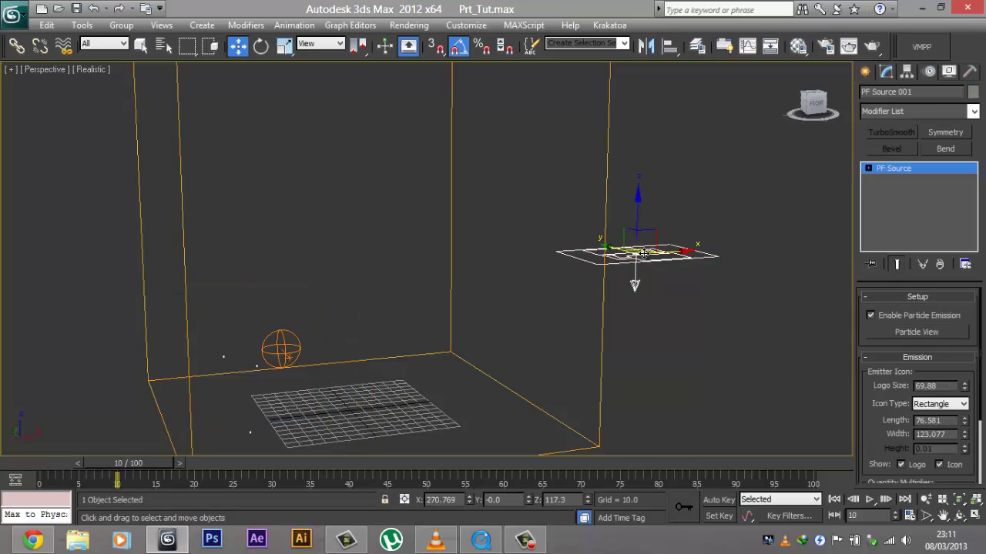
click(895, 334)
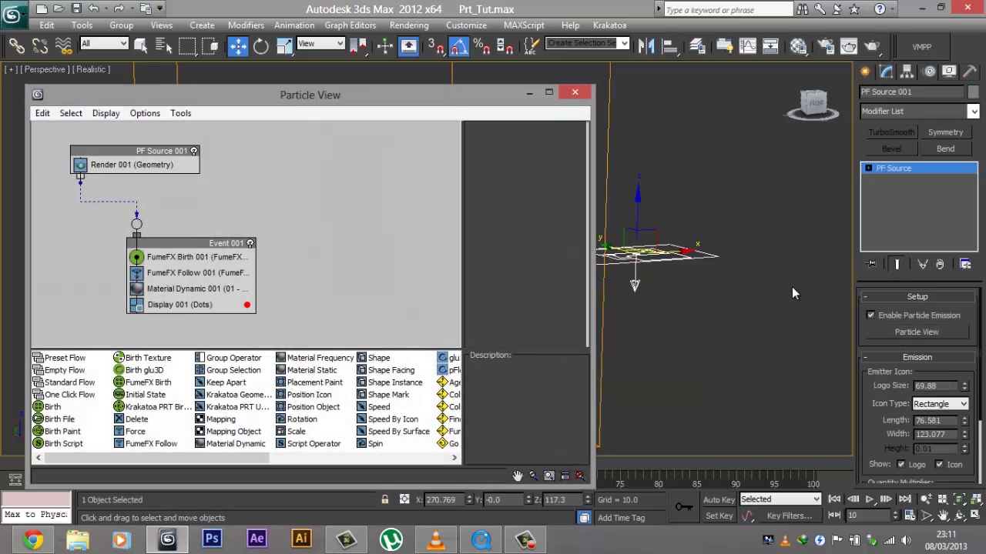
click(183, 260)
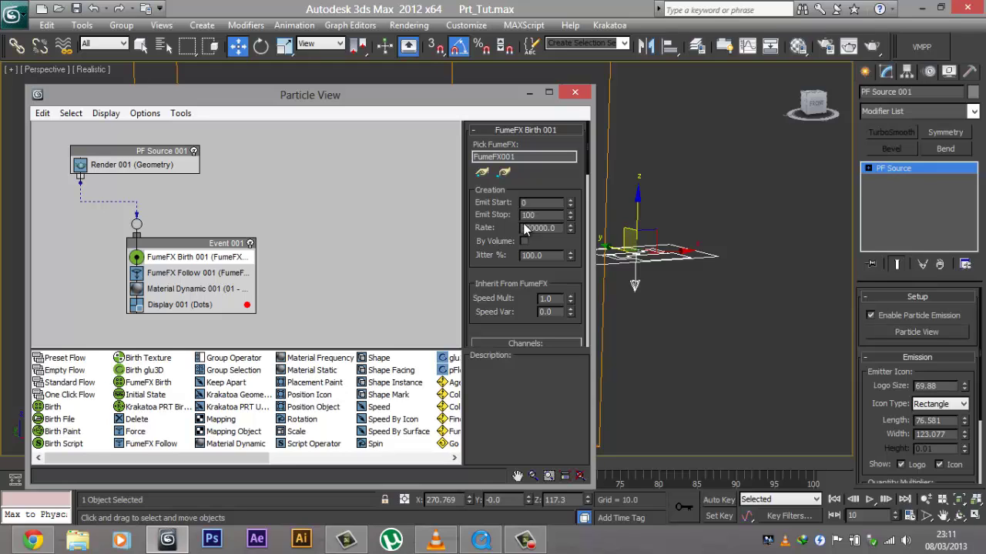
mouse_move(332, 103)
mouse_down()
mouse_move(343, 102)
mouse_move(345, 88)
mouse_move(322, 86)
mouse_up()
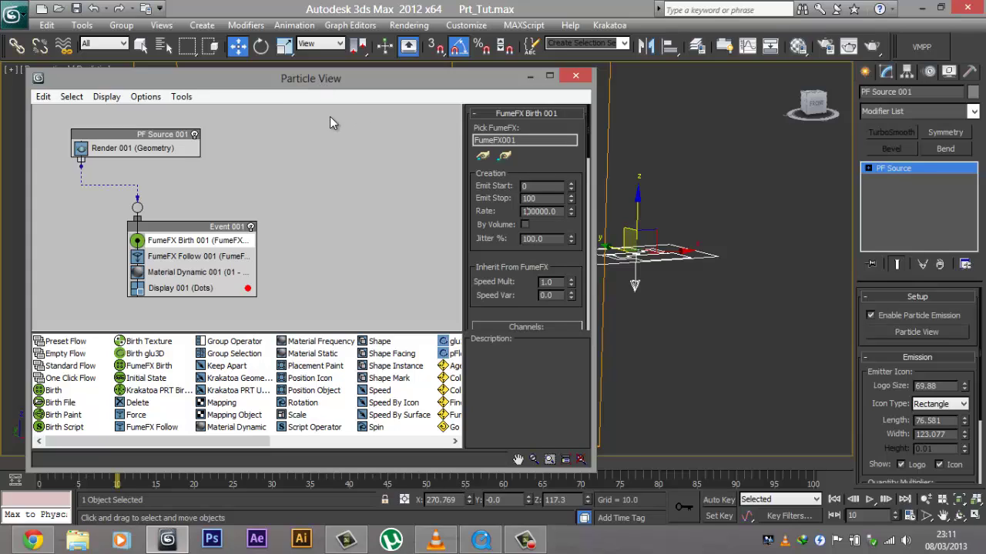
click(374, 224)
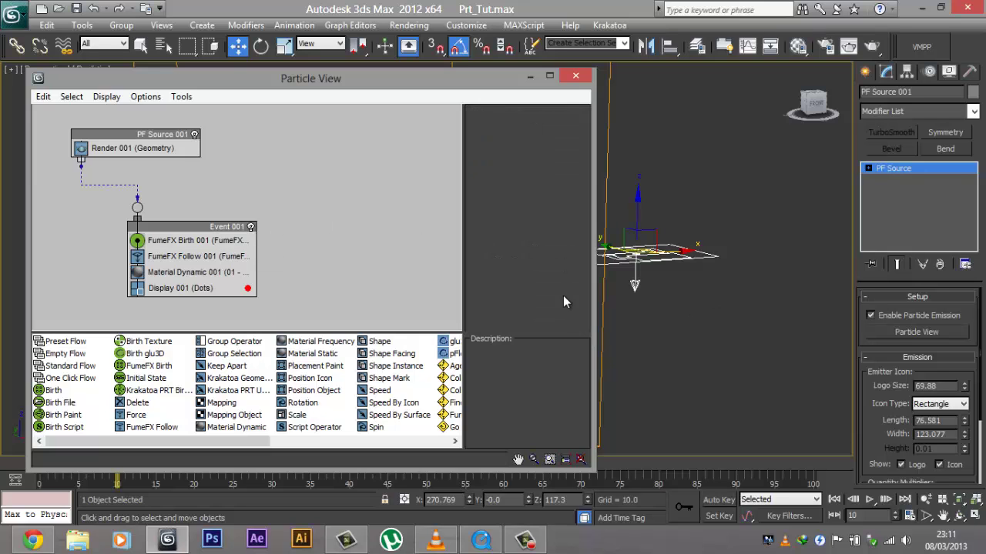
- Add a Delete operator to Event 001 between the Material Dynamic and Display operators
drag(322, 82, 396, 68)
drag(211, 389, 241, 276)
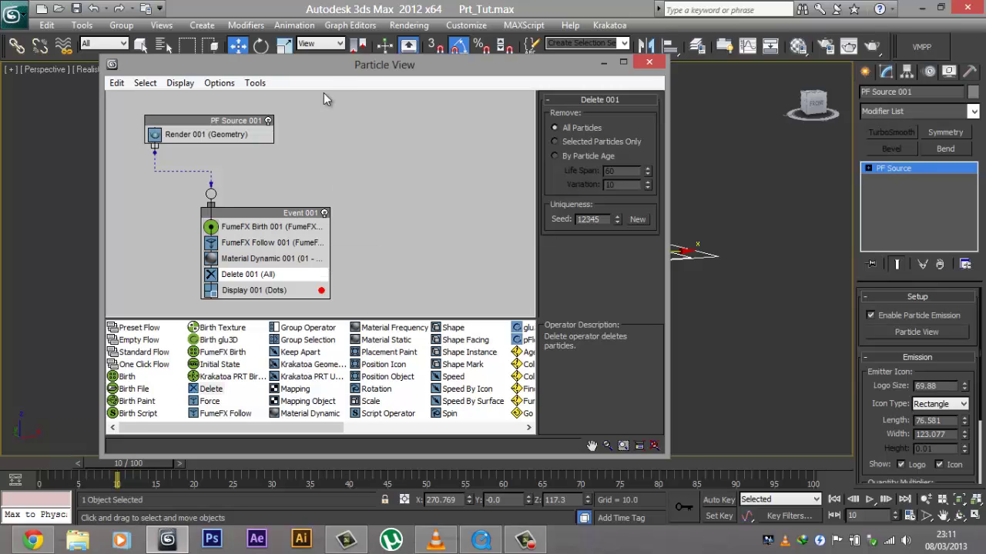
drag(394, 76, 454, 85)
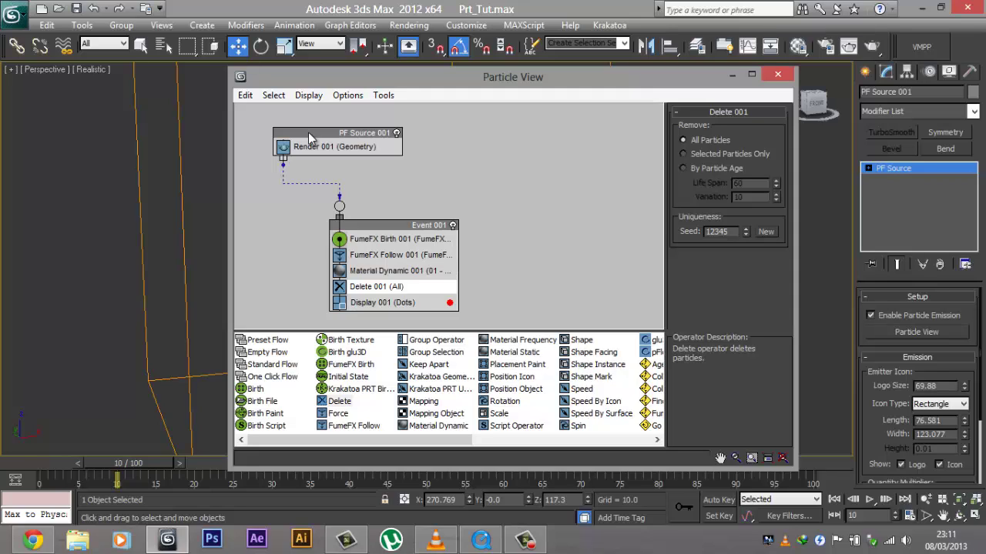
click(402, 290)
click(402, 291)
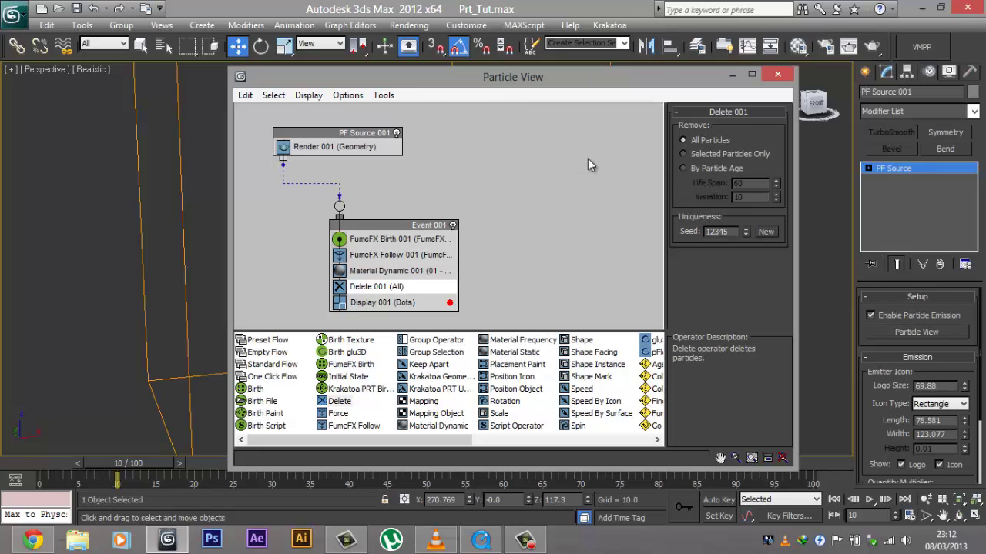
- Make the Delete operator remove particles by age with a life span of 50
click(712, 168)
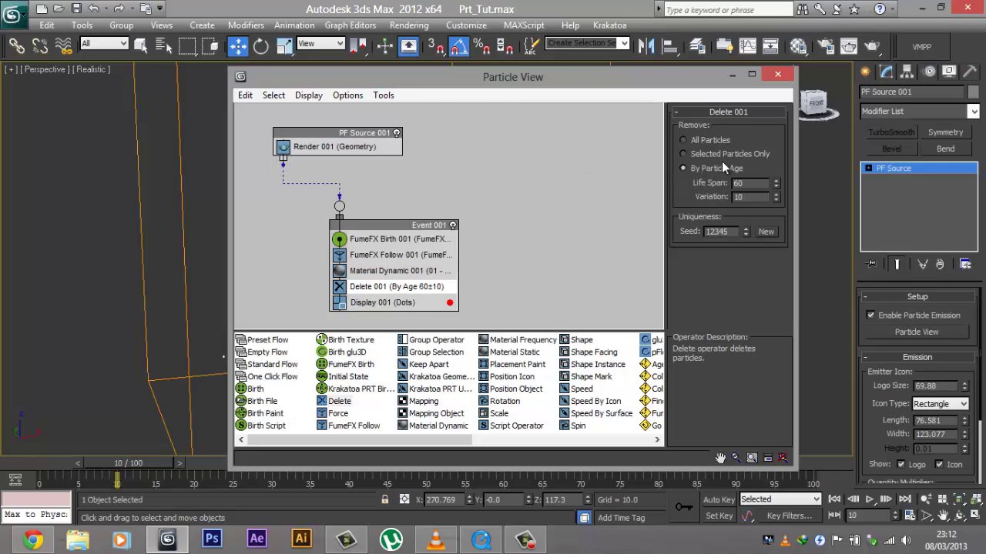
double_click(740, 183)
text(50)
key(Return)
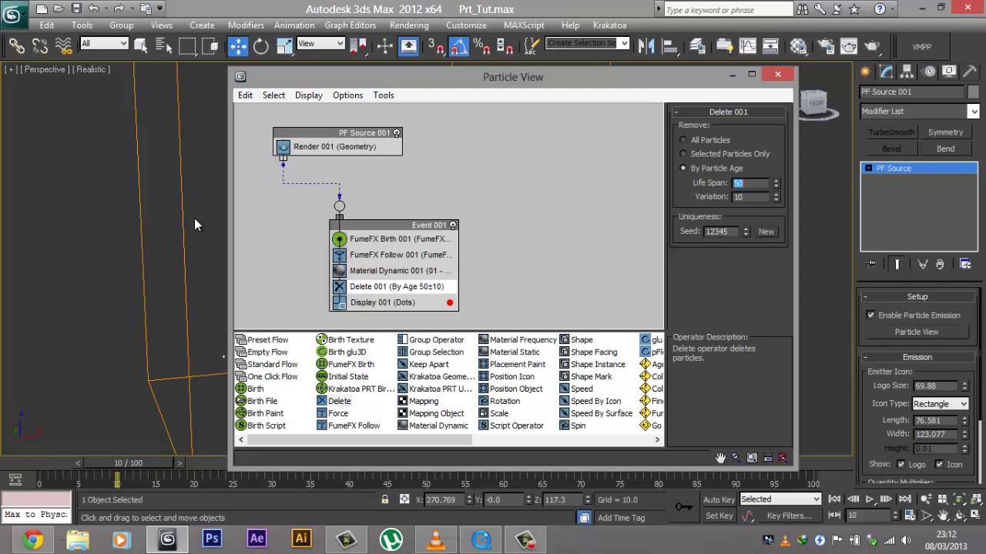
key(Tab)
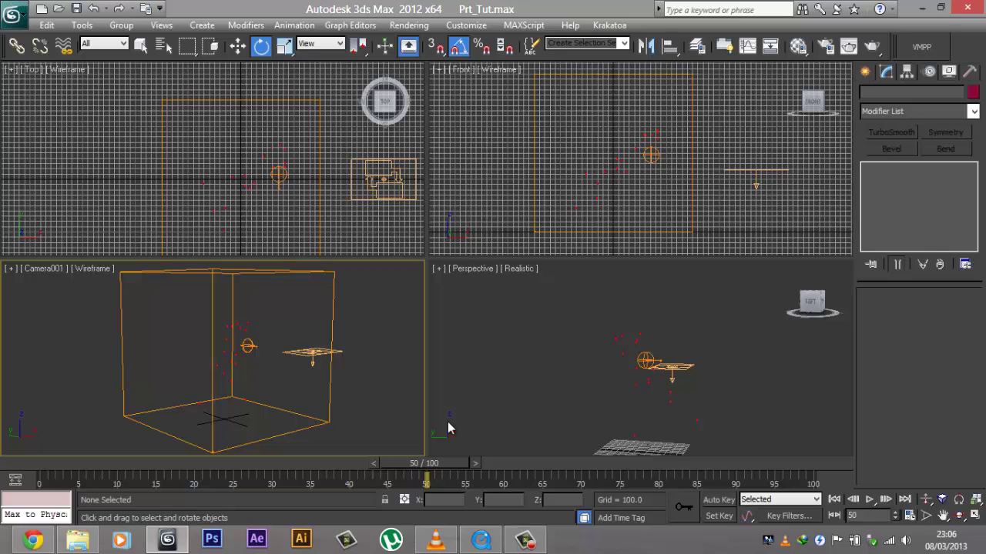
- Switch to QuickTime Player, play the My First Particle Sims video from the start, skip to 00:00:09, and return to 3ds Max
click(481, 539)
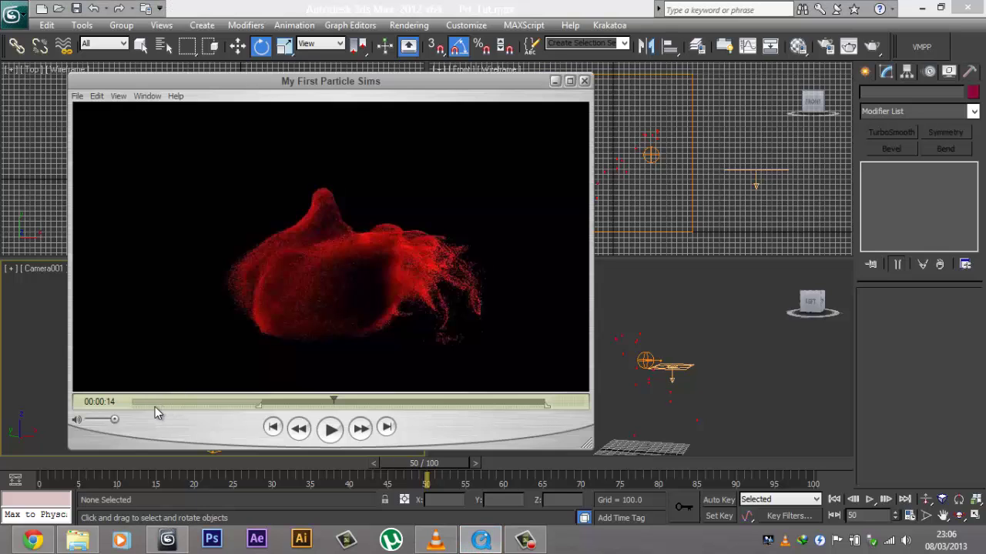
click(127, 401)
click(330, 429)
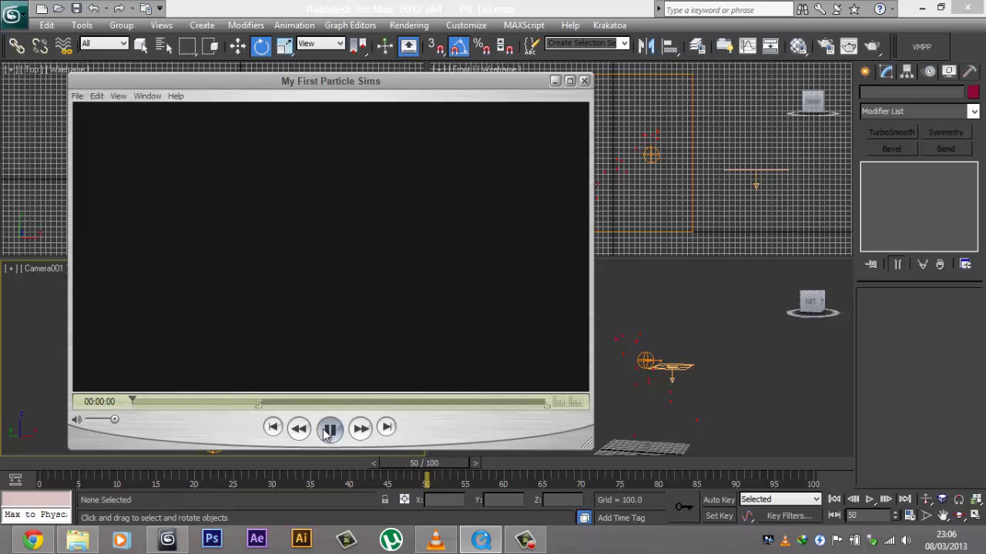
drag(132, 401, 257, 406)
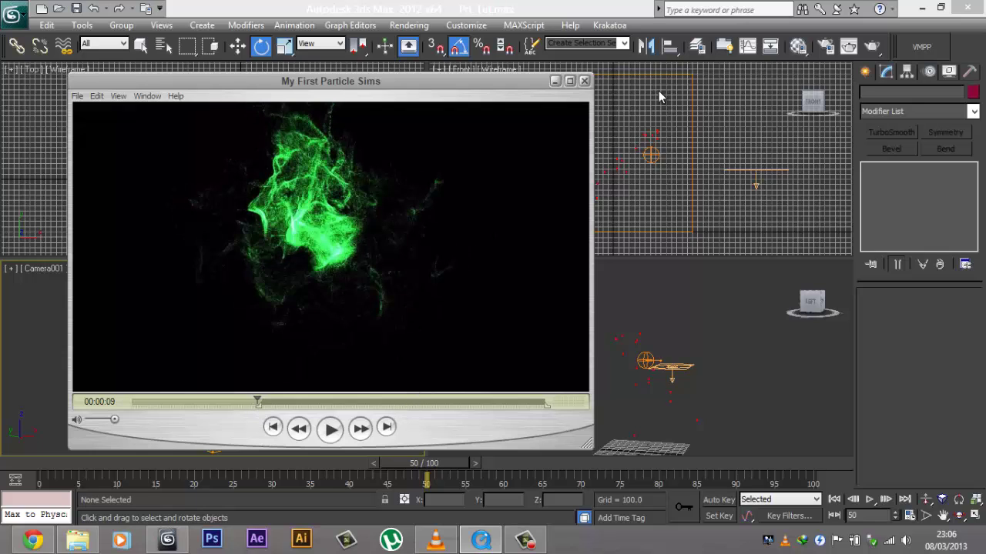
click(554, 80)
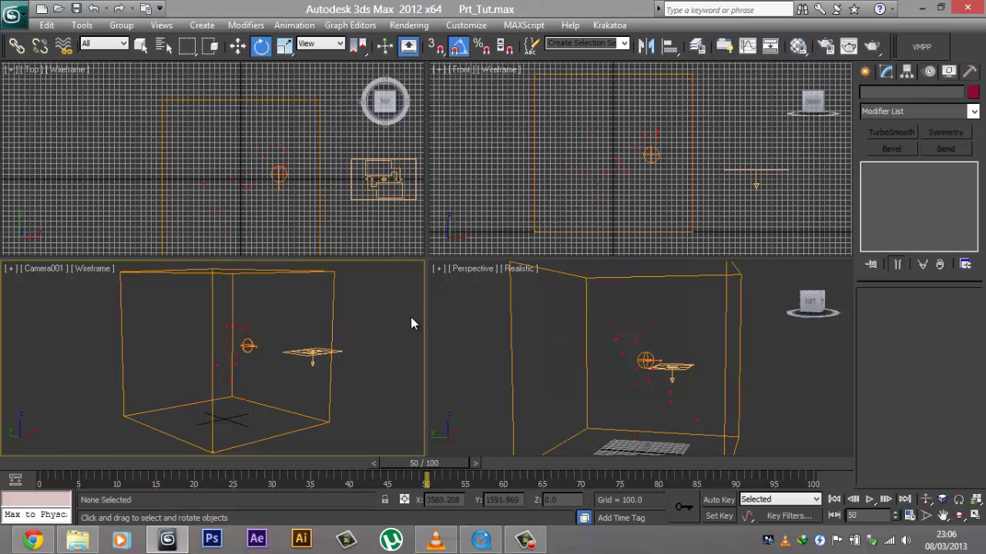